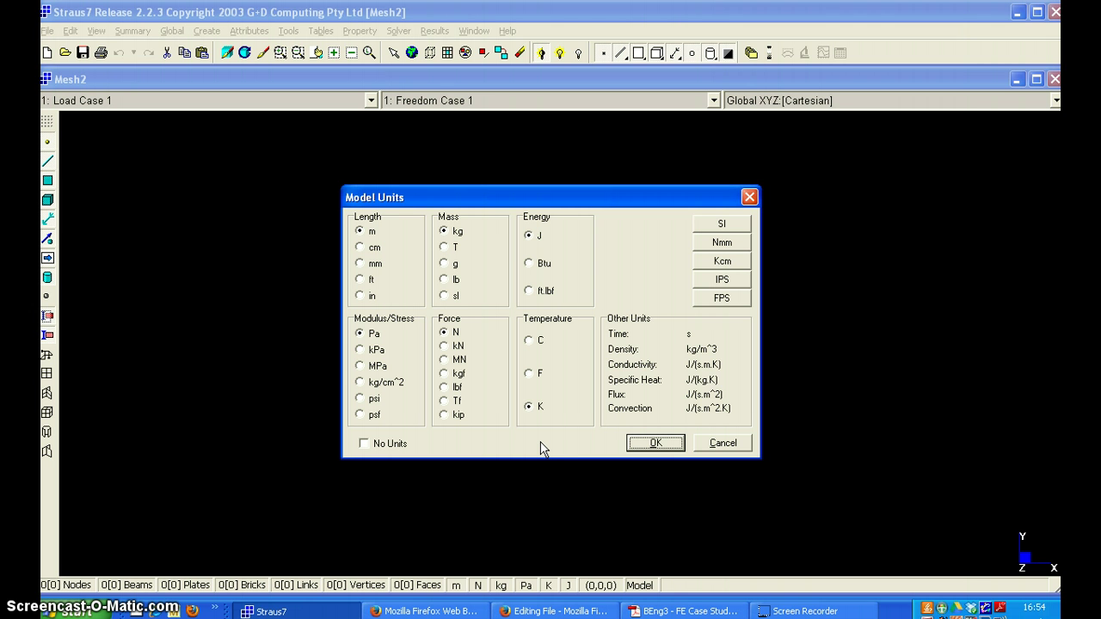
Set the model units to mm for length, MPa for modulus/stress and kN for force.
click(541, 436)
click(463, 441)
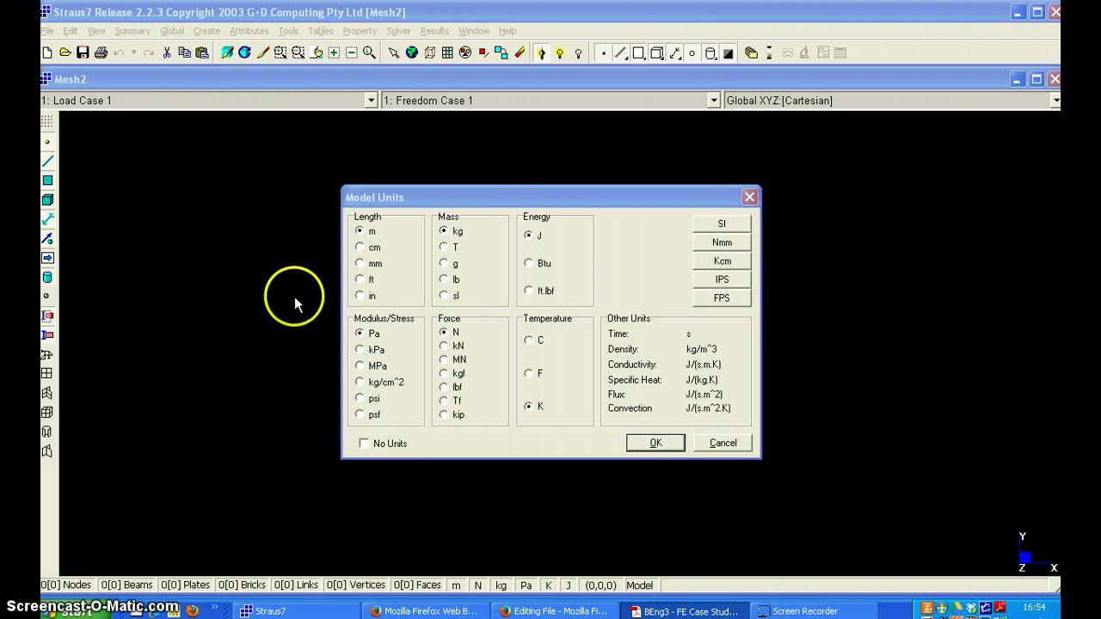
click(361, 264)
drag(360, 333, 358, 368)
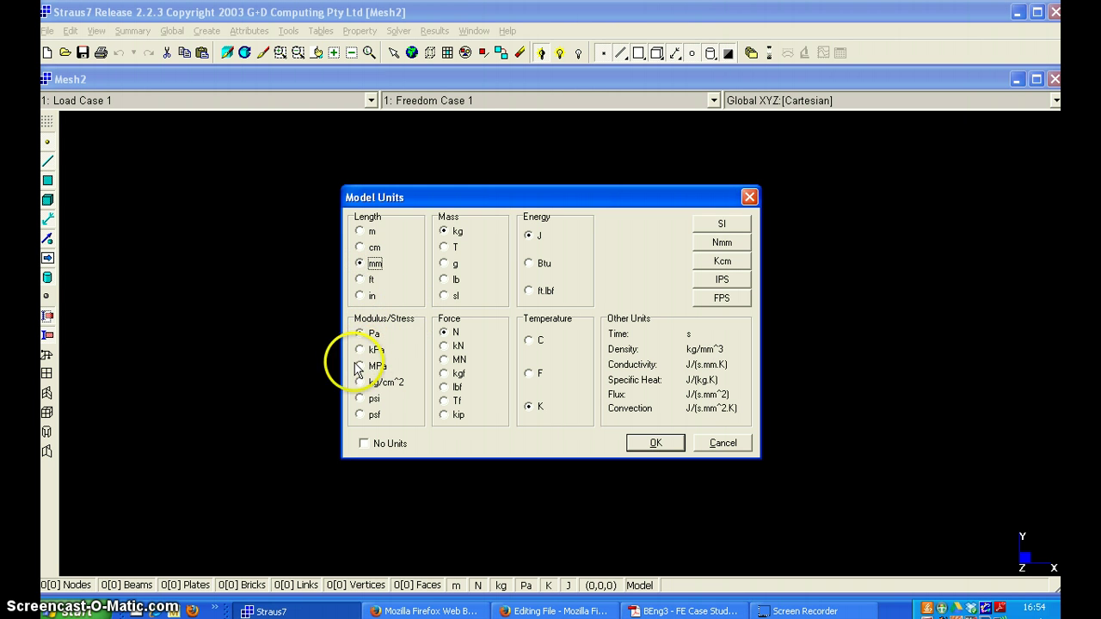
click(443, 346)
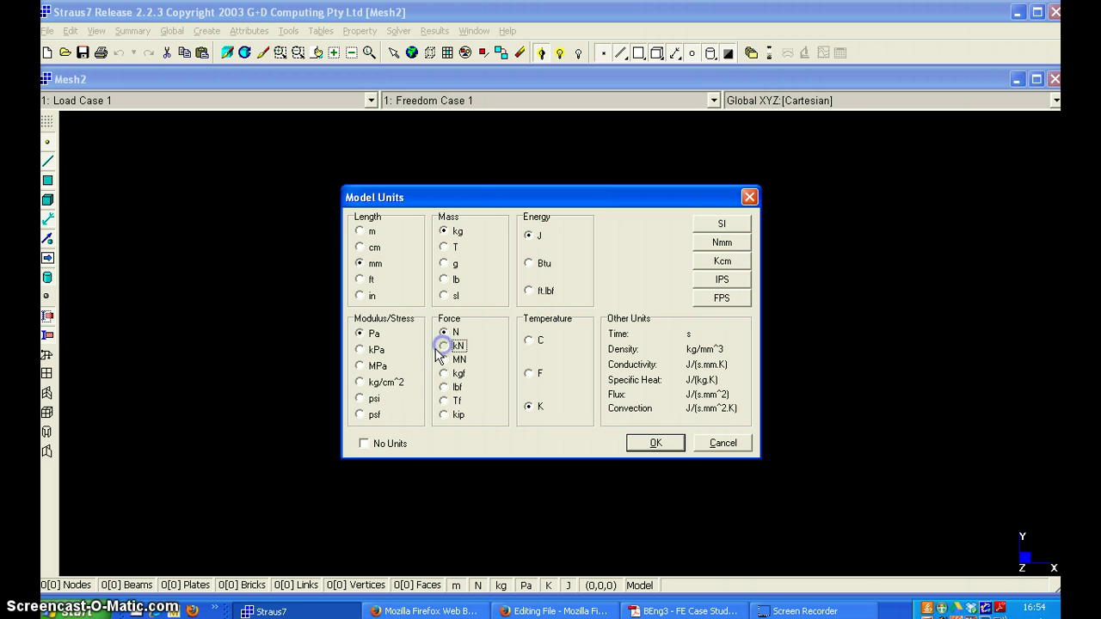
click(361, 367)
click(645, 444)
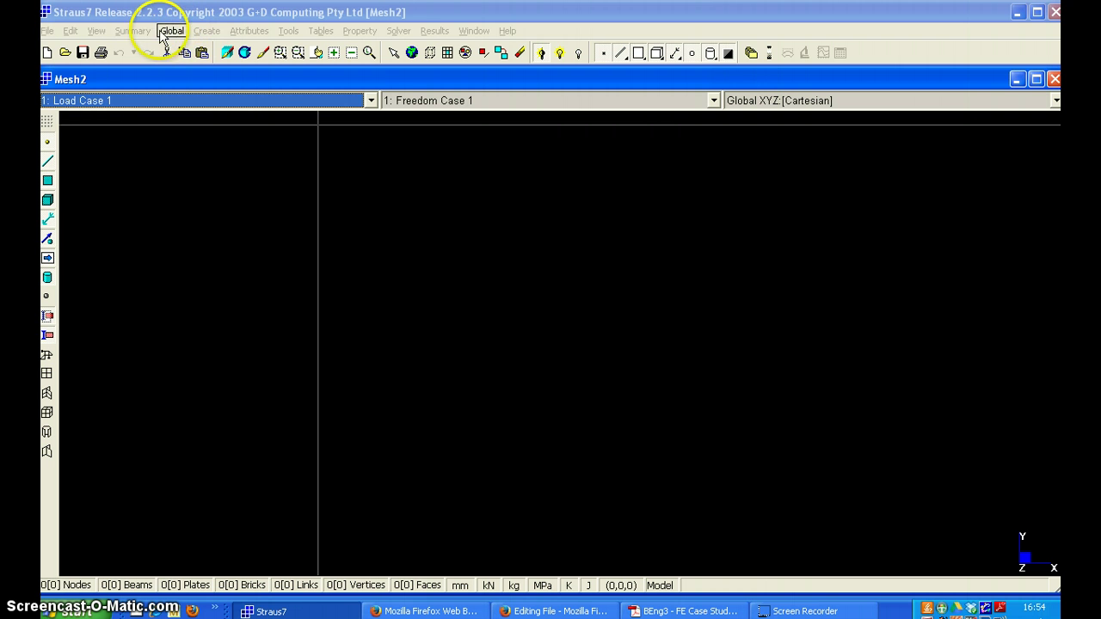
Apply the 2D Beam automatic fixed freedoms to Freedom Case 1.
click(168, 32)
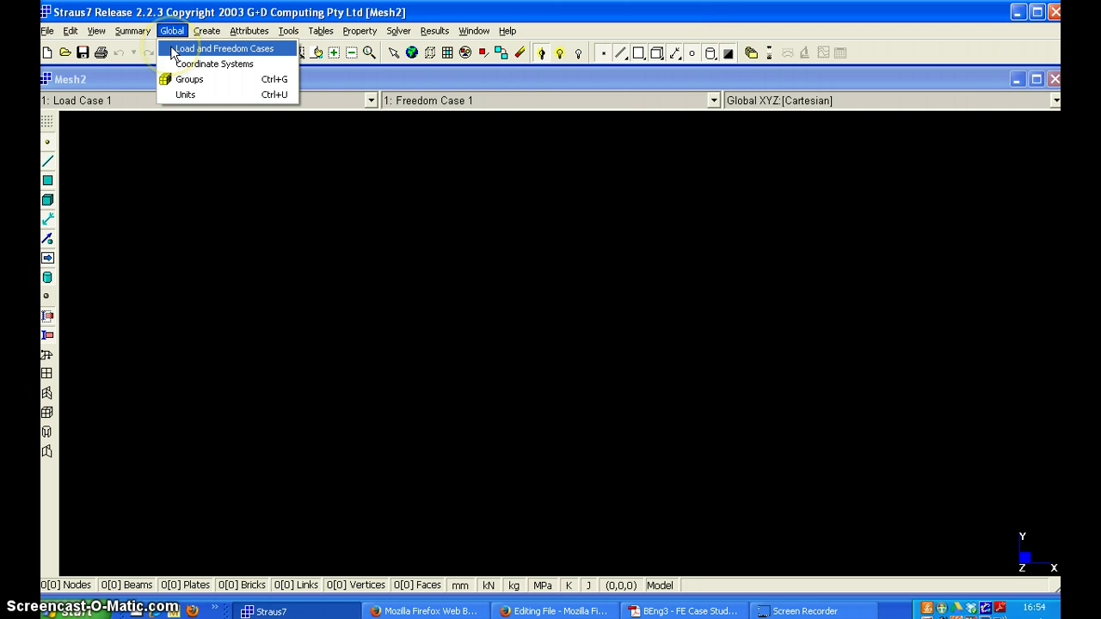
click(198, 49)
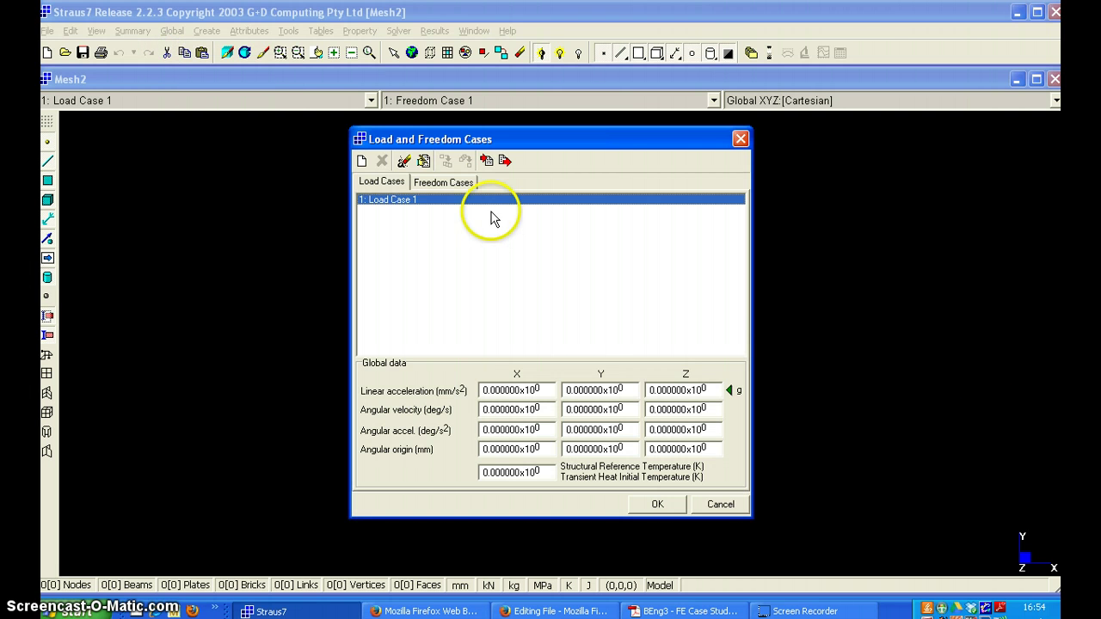
click(464, 184)
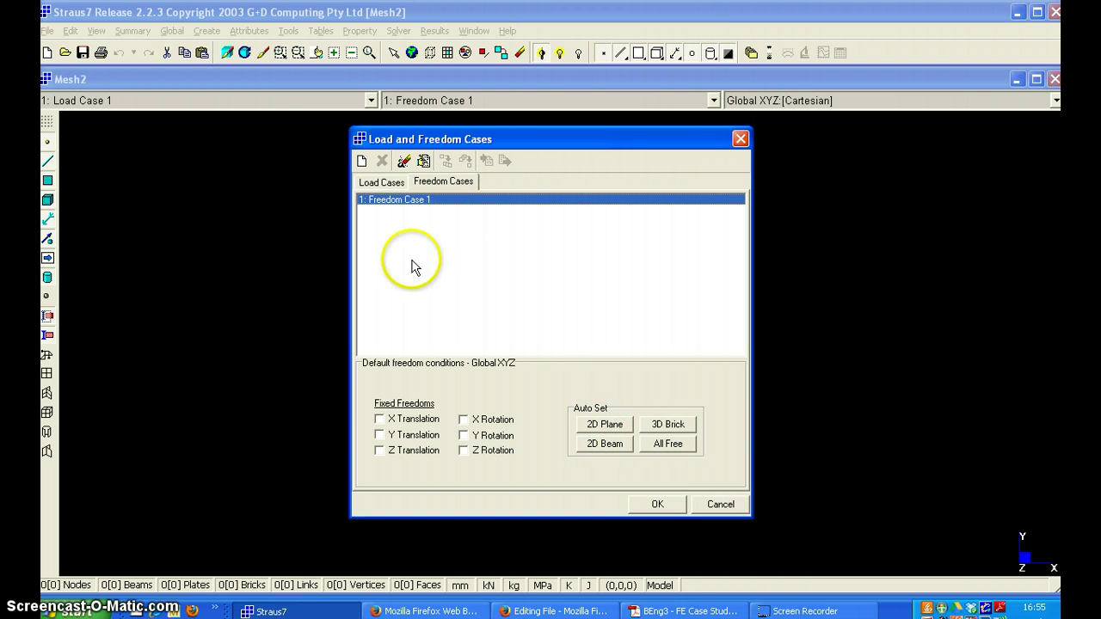
click(605, 442)
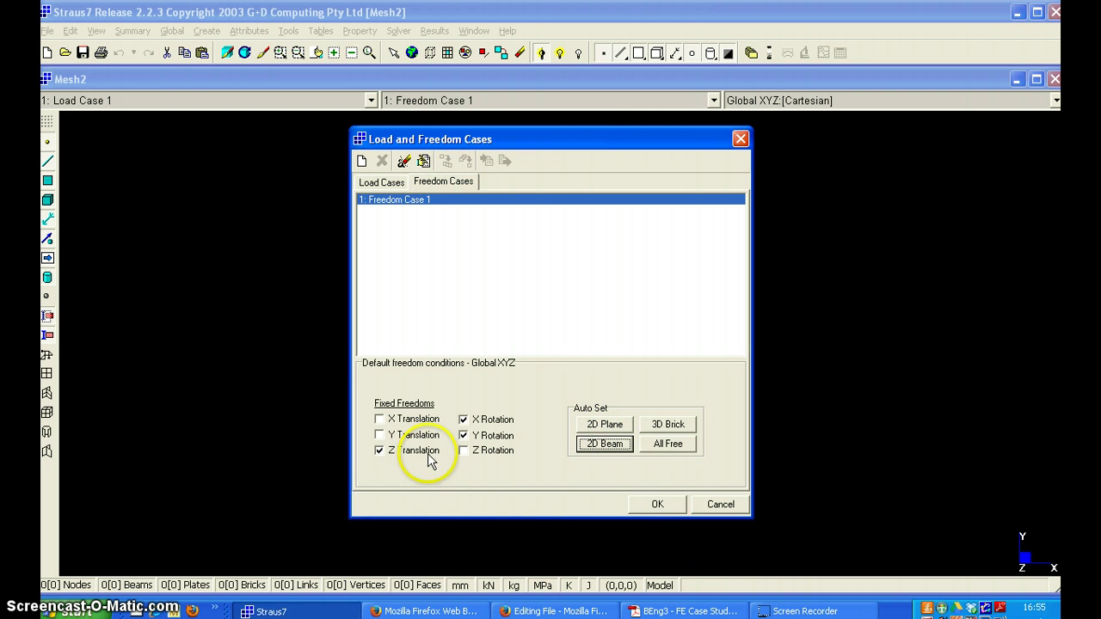
click(644, 503)
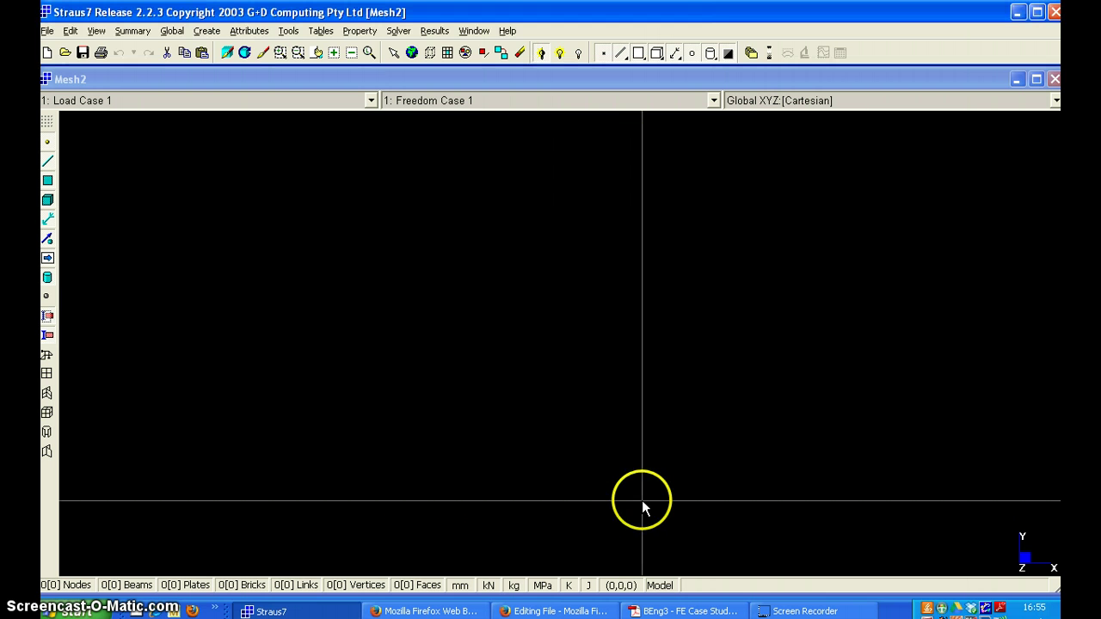
Create two nodes, one at the origin and one at X = 1200 mm, with Y and Z at 0.
click(206, 31)
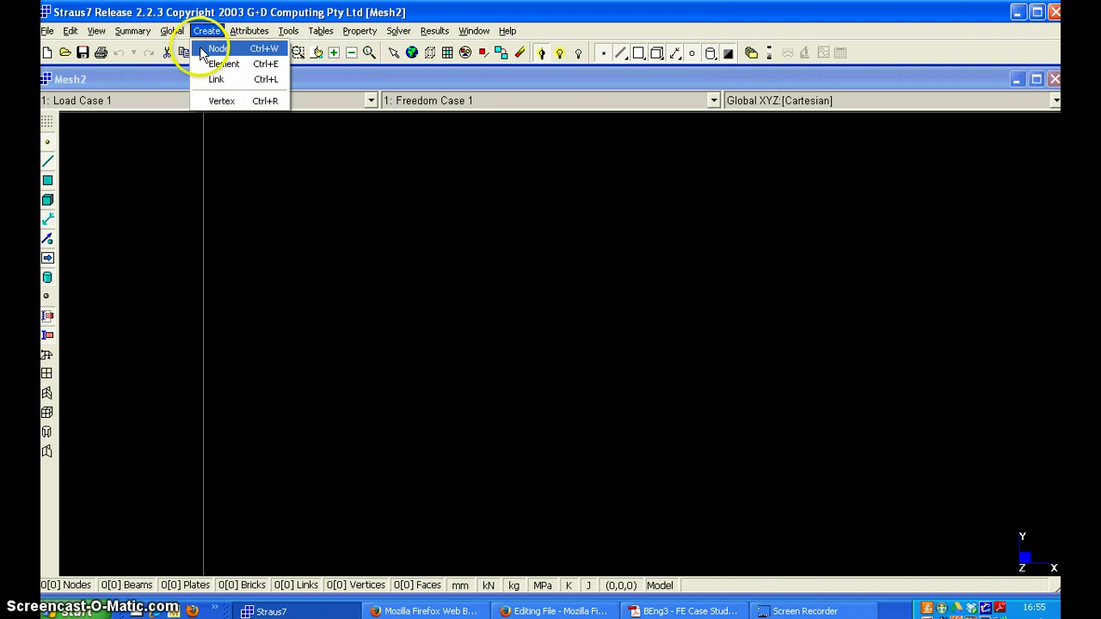
click(207, 47)
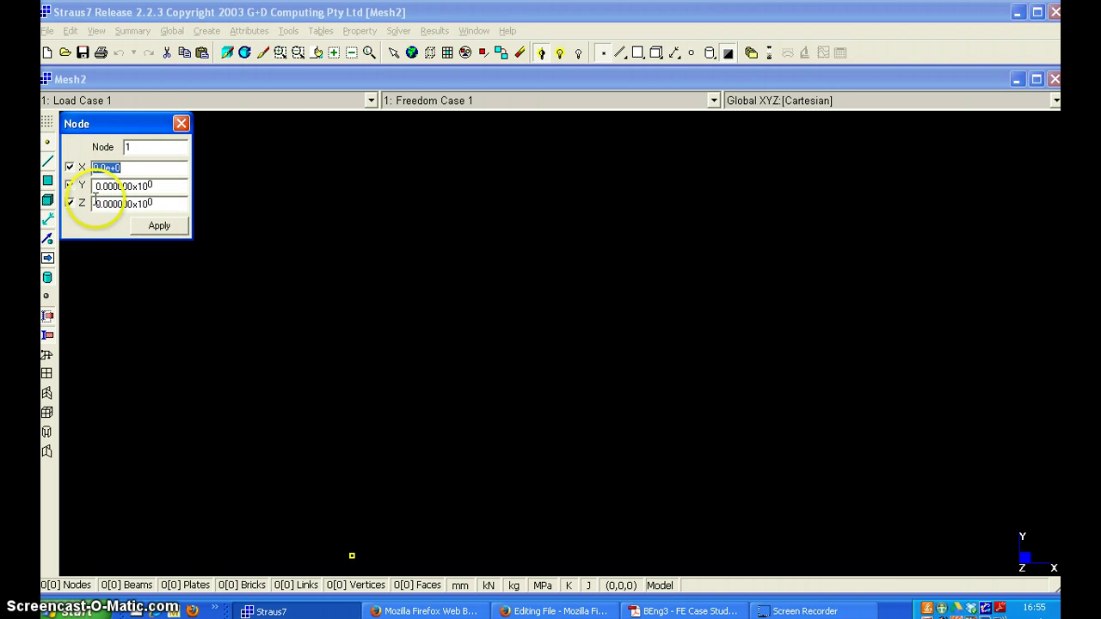
click(160, 227)
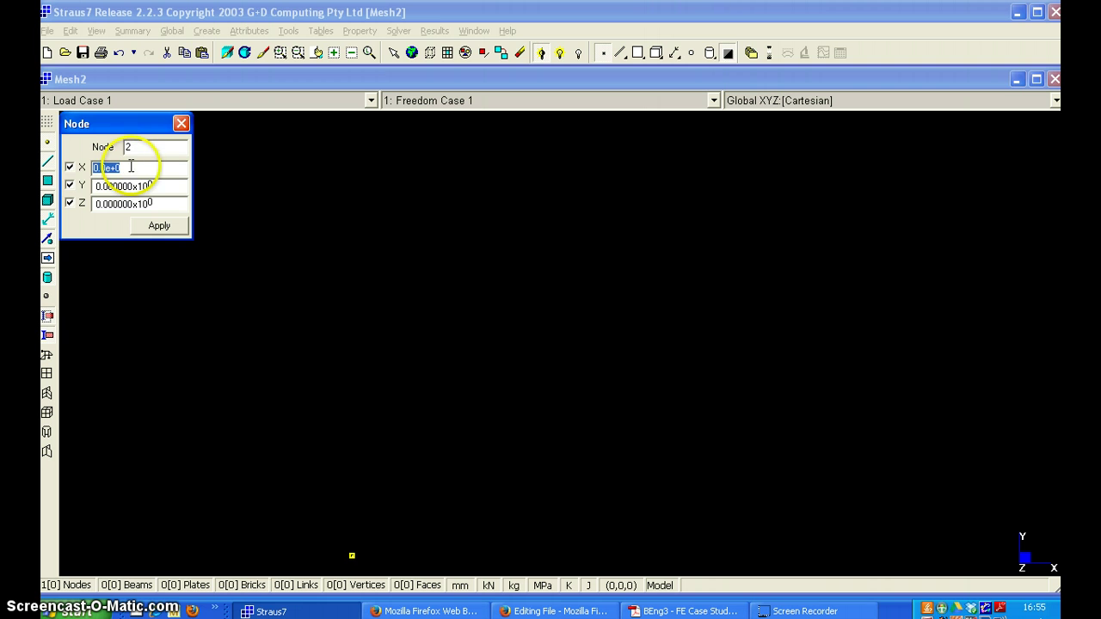
text(1200)
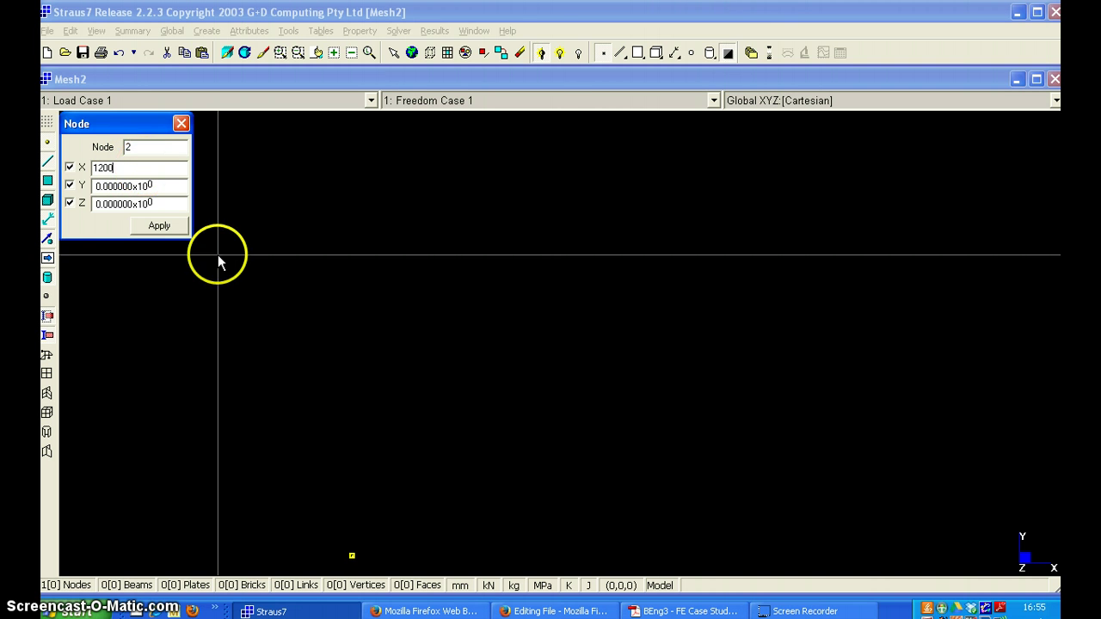
click(162, 226)
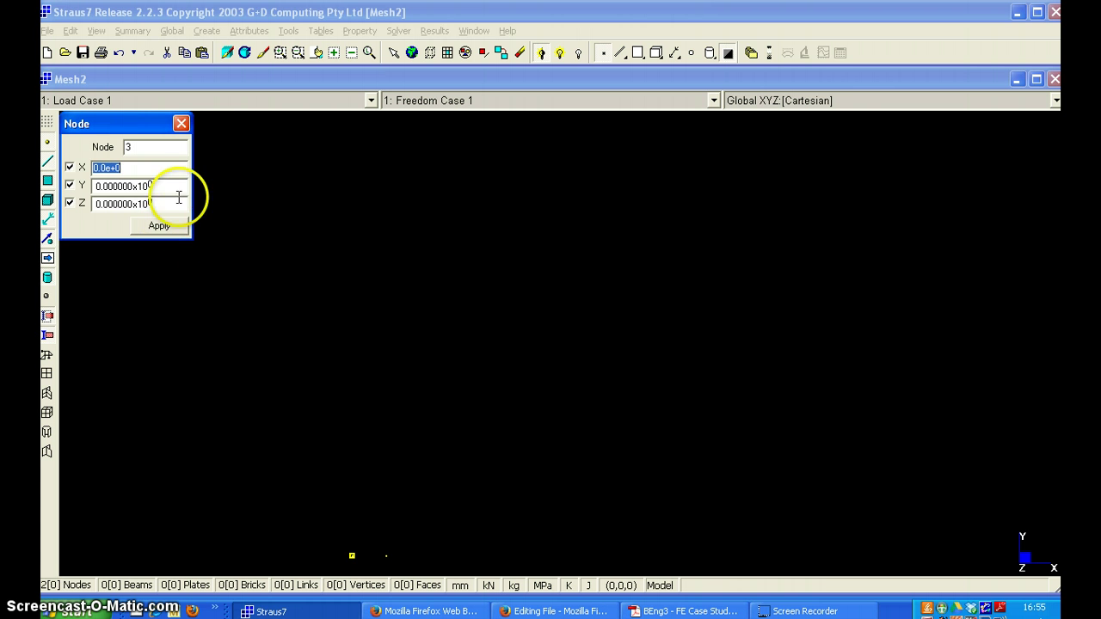
click(181, 123)
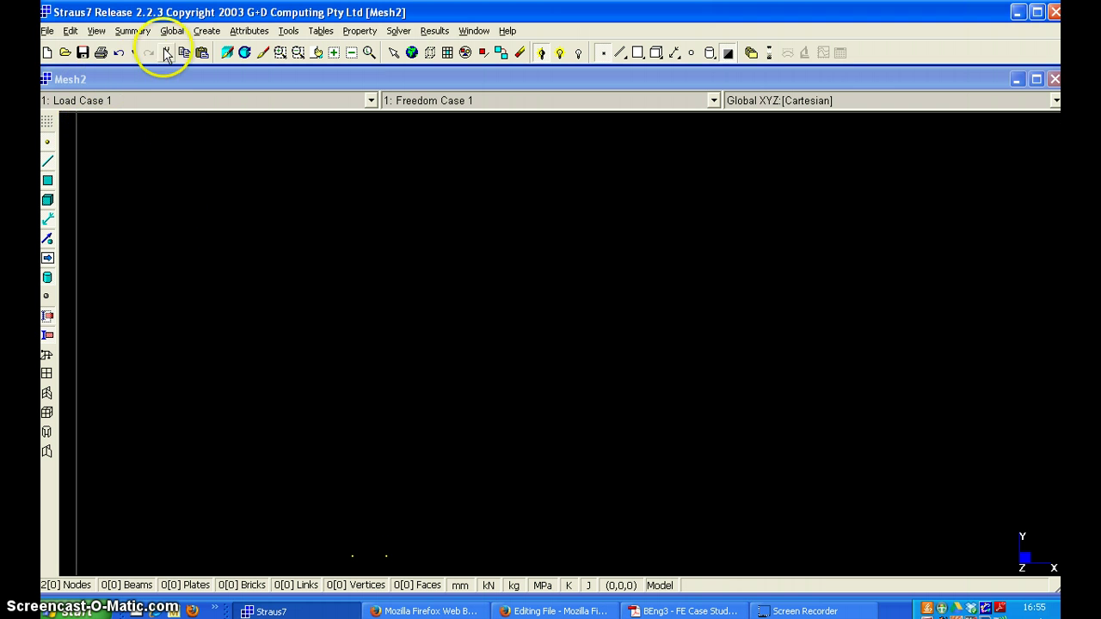
click(98, 31)
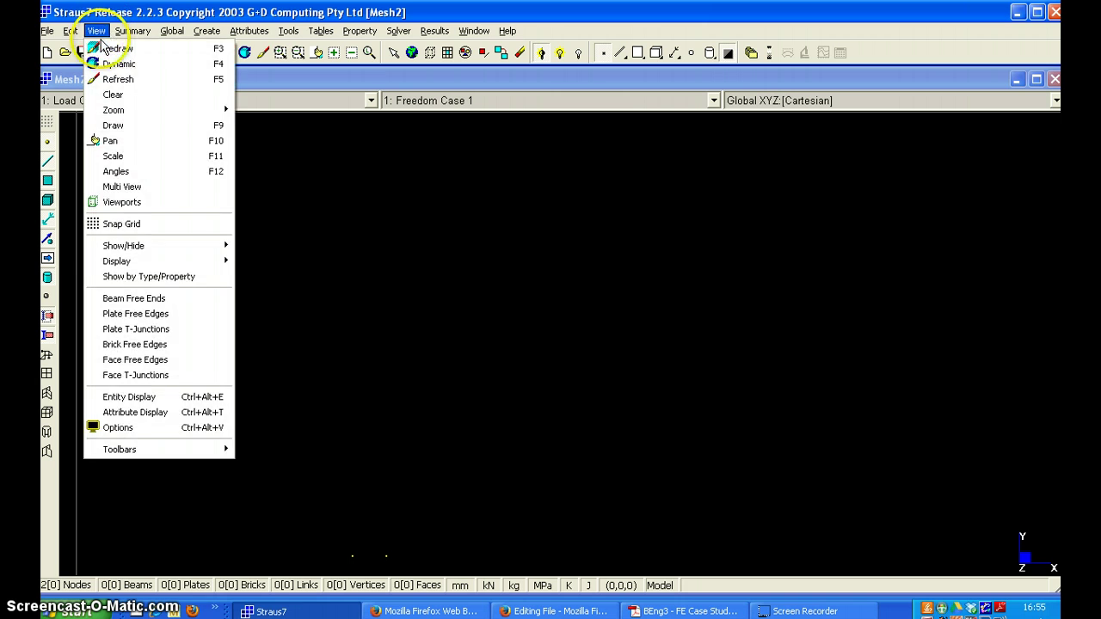
click(118, 48)
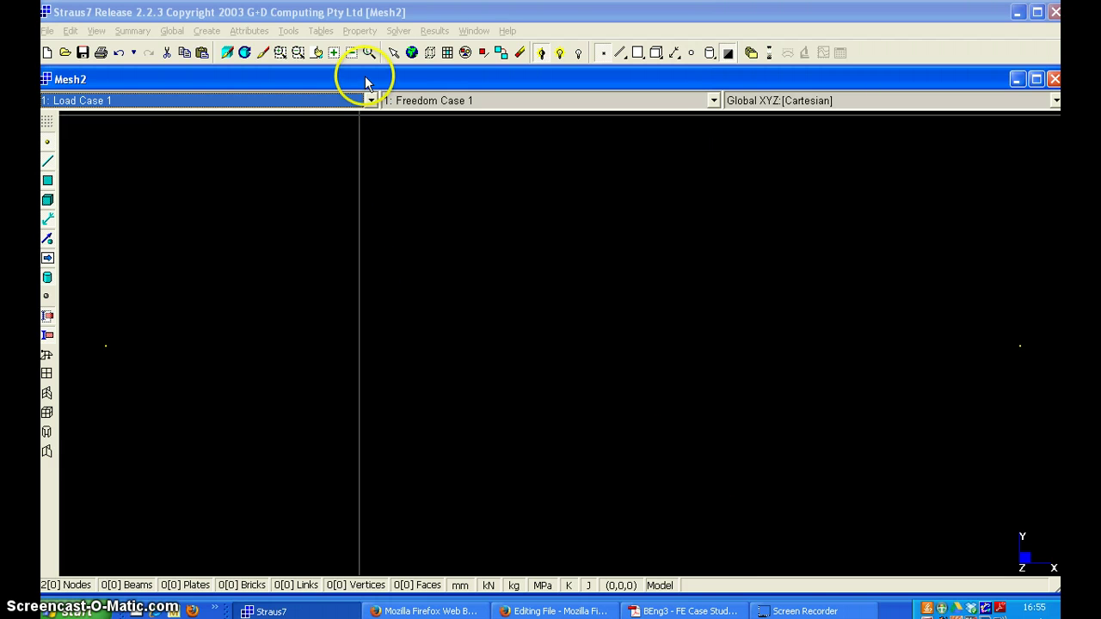
Create beam property 1 and assign it the Steel material from the Steel (Structural) collection.
click(360, 31)
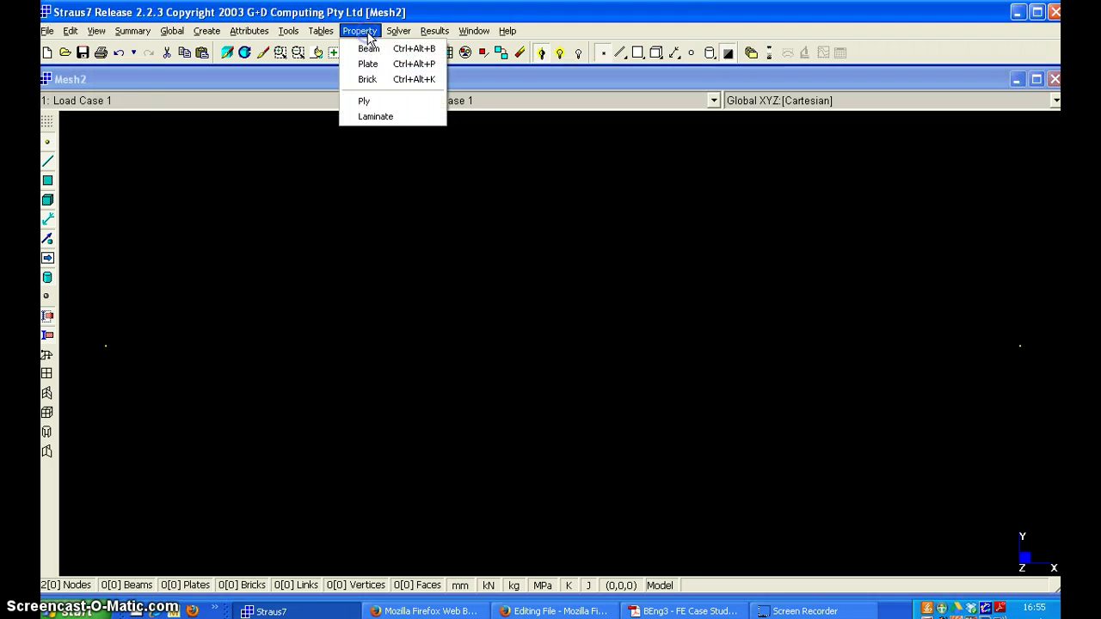
click(368, 48)
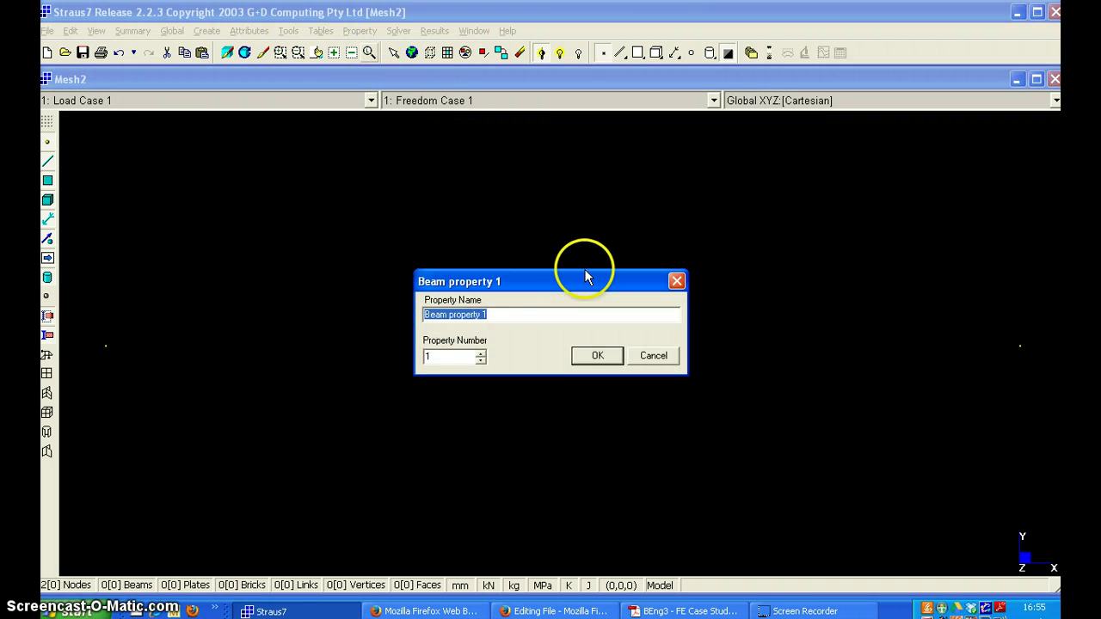
click(598, 357)
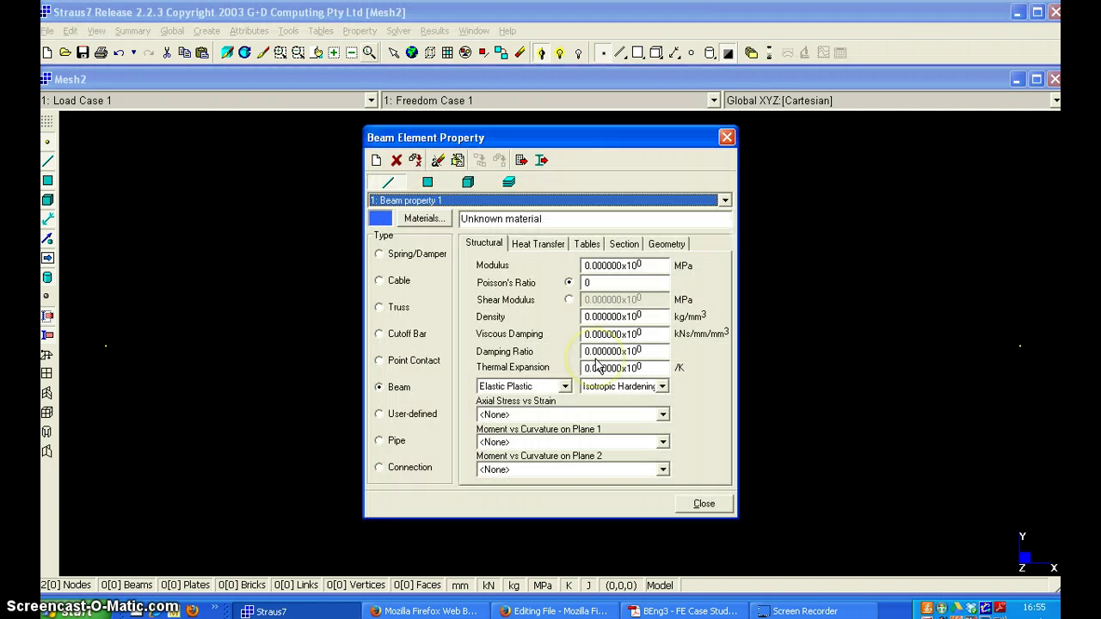
click(427, 220)
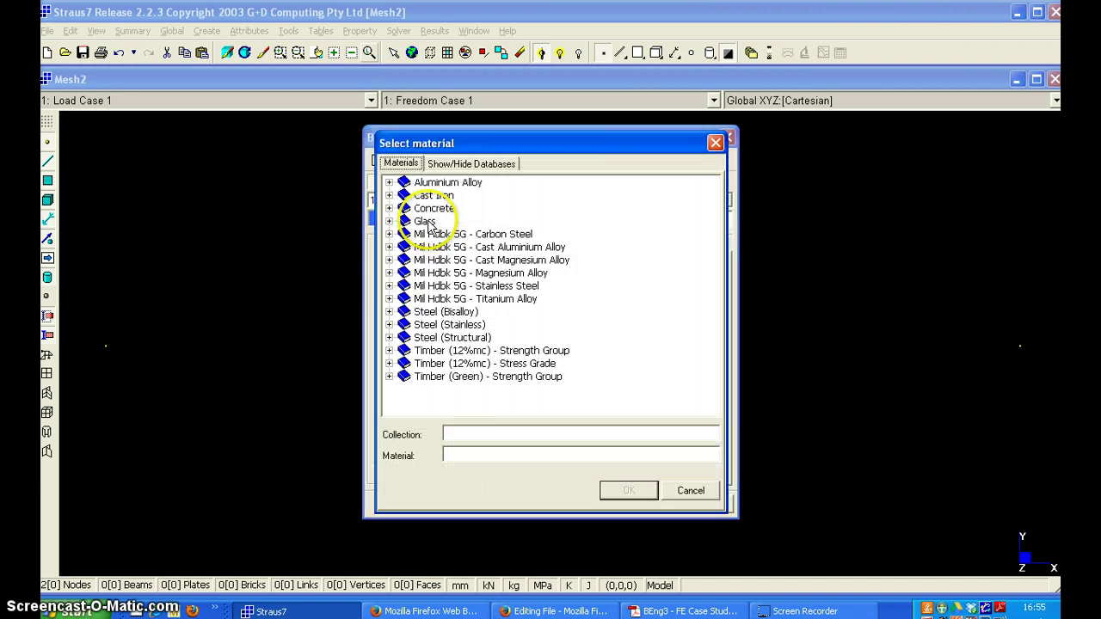
click(389, 338)
click(435, 351)
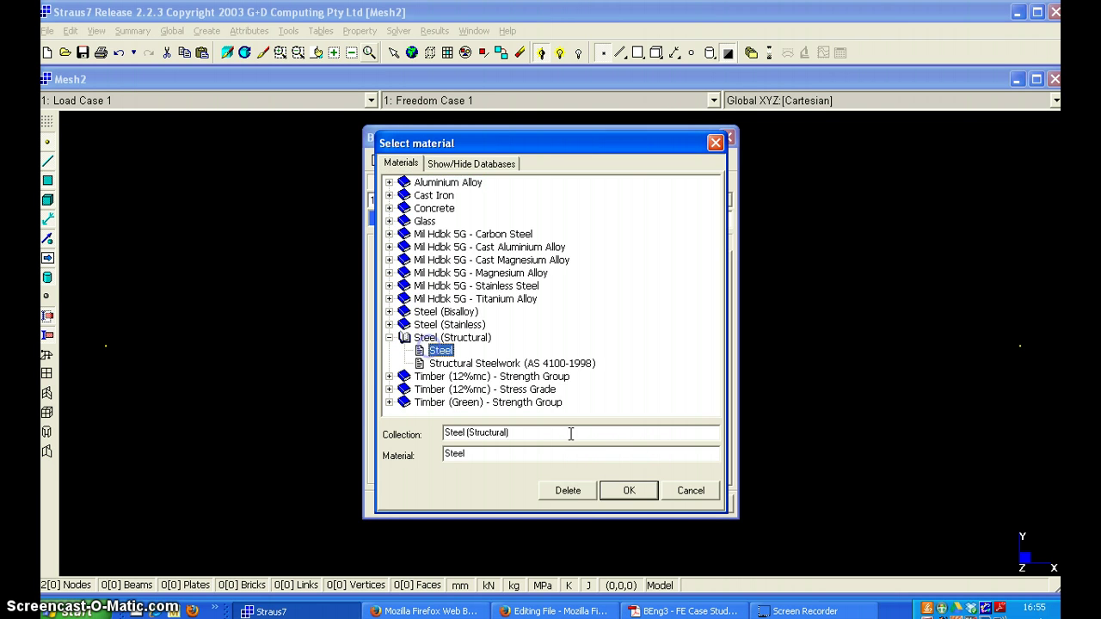
click(624, 491)
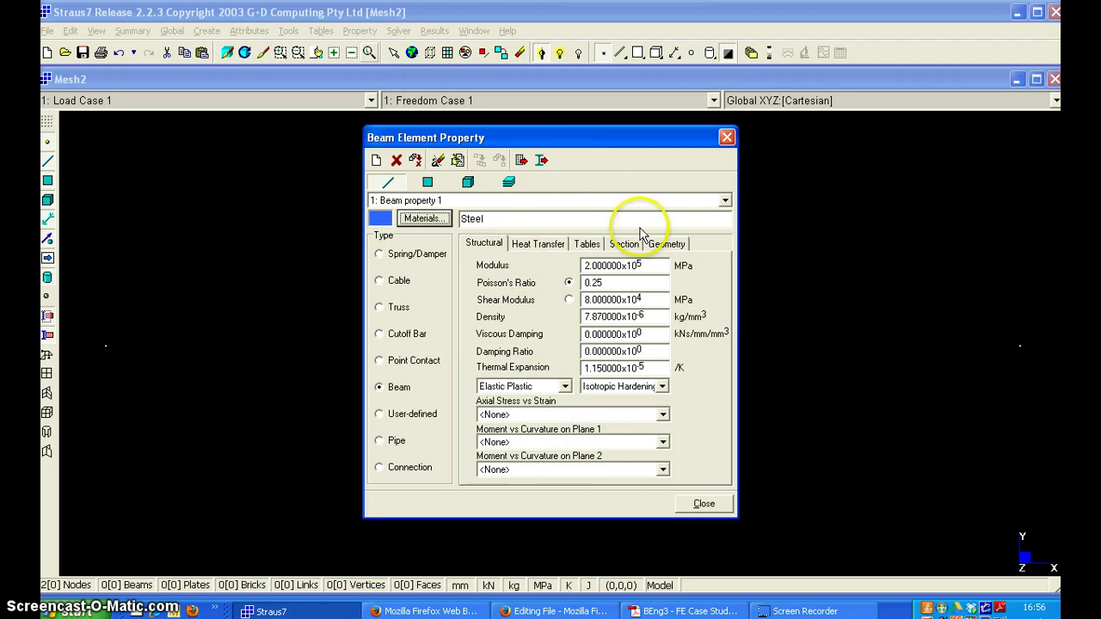
Give the beam property a solid rectangular cross section with B = 50 mm and D = 100 mm.
click(658, 246)
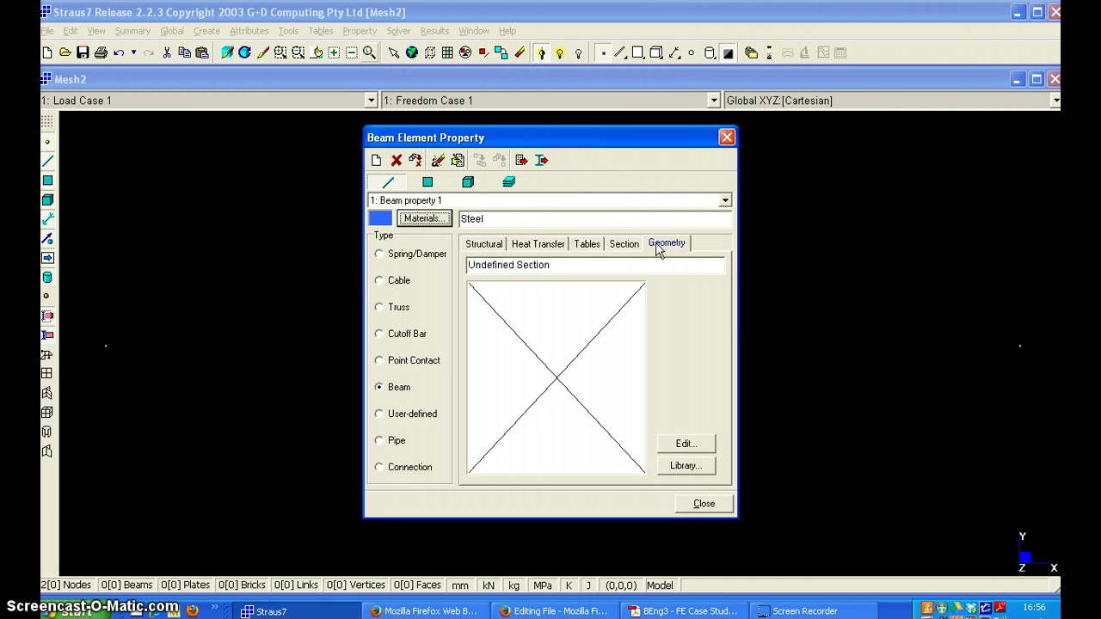
click(685, 445)
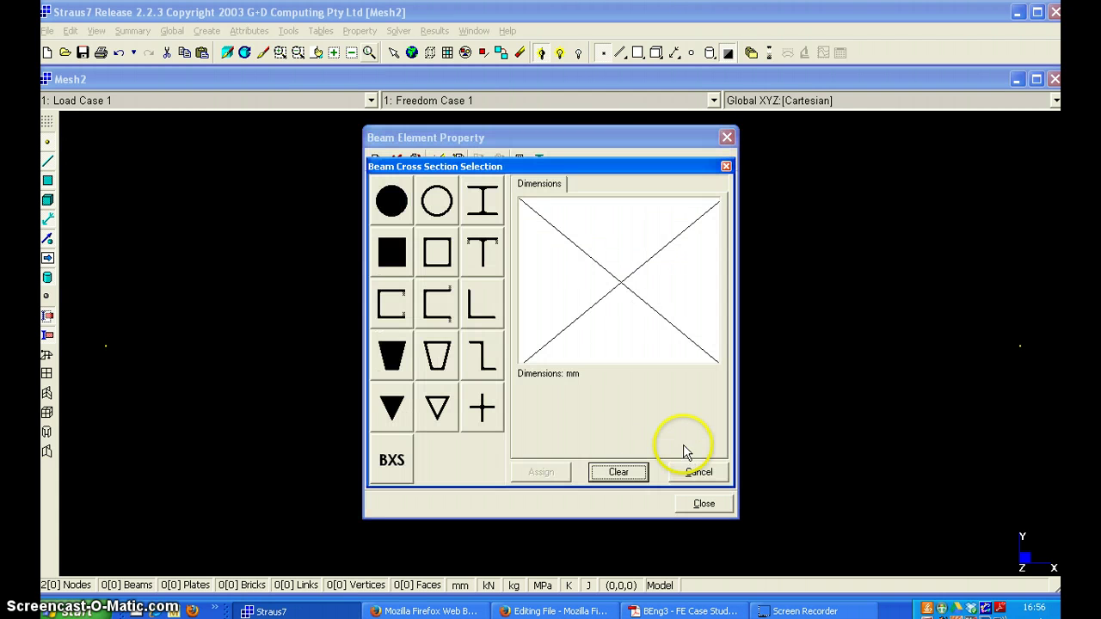
click(391, 252)
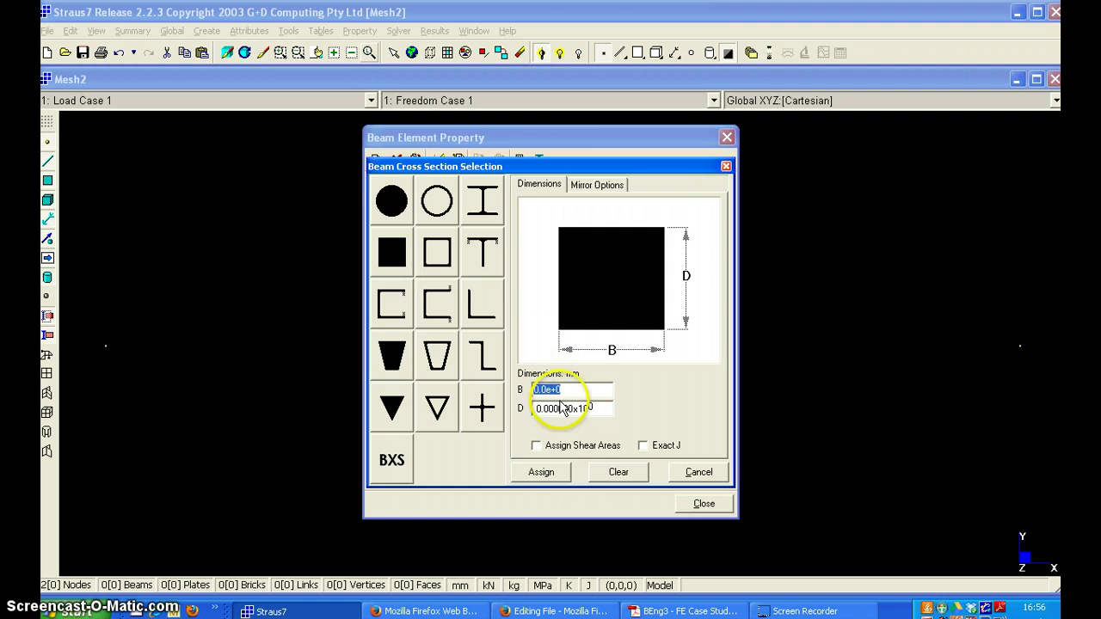
text(50)
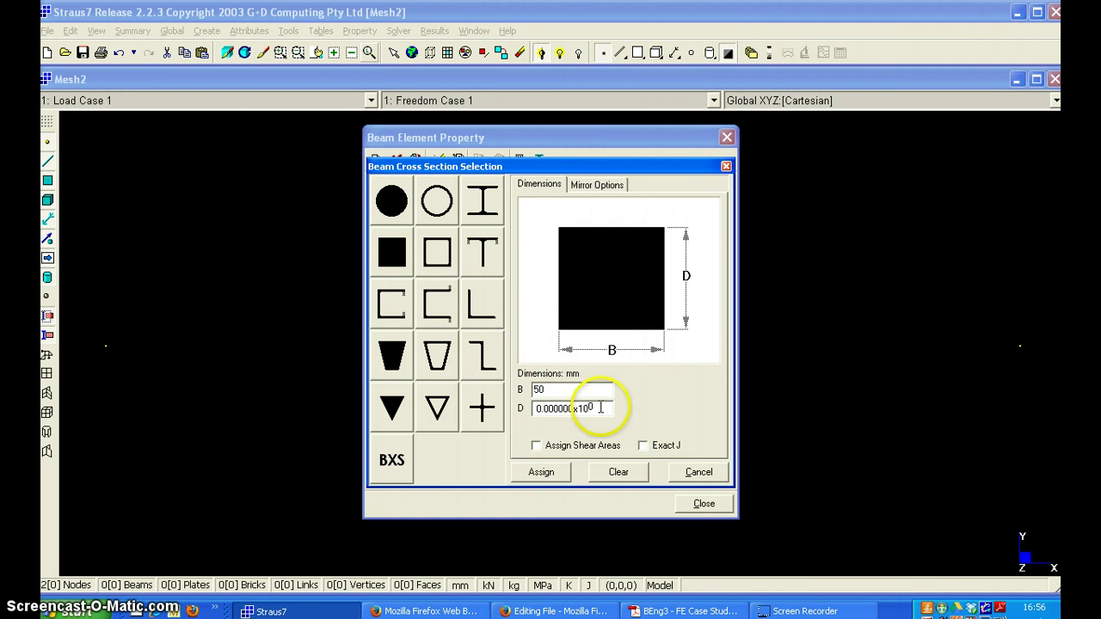
click(564, 412)
text(100)
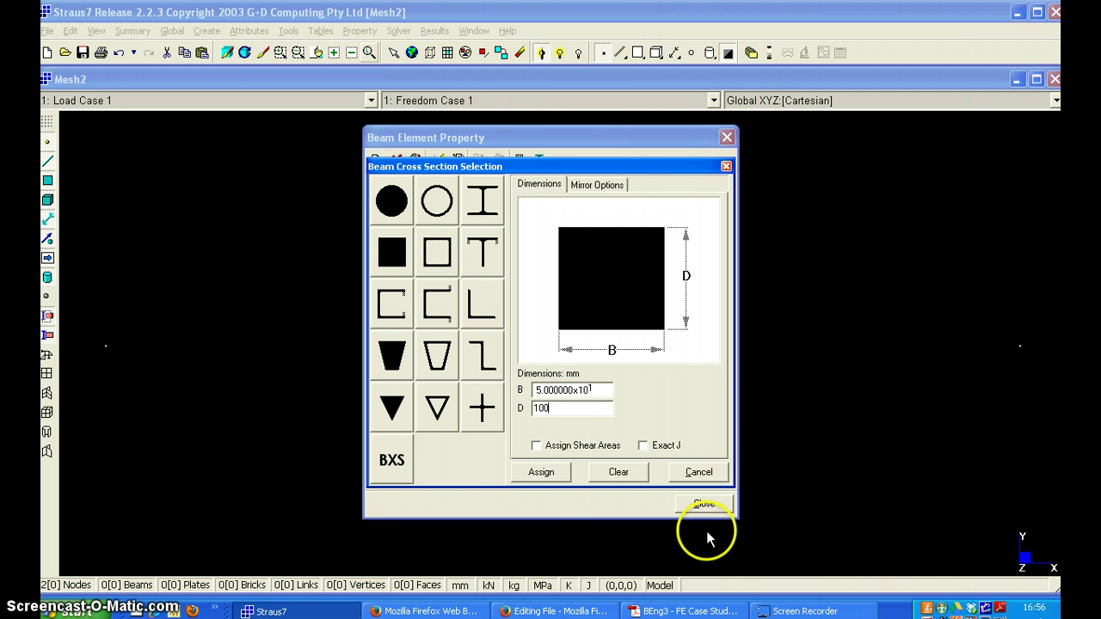
click(542, 473)
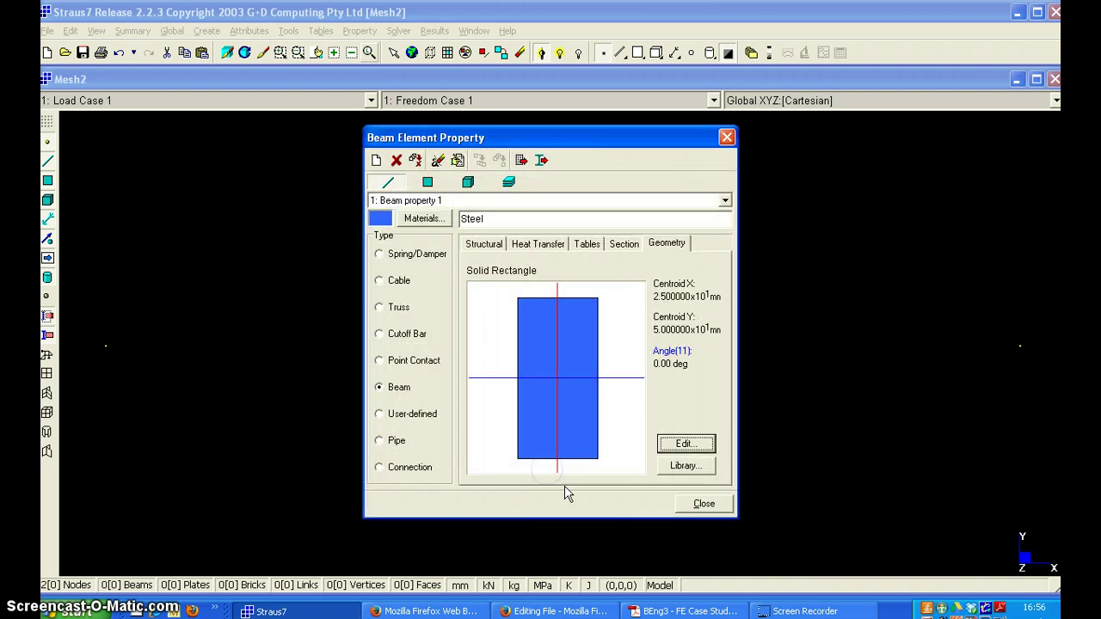
click(699, 505)
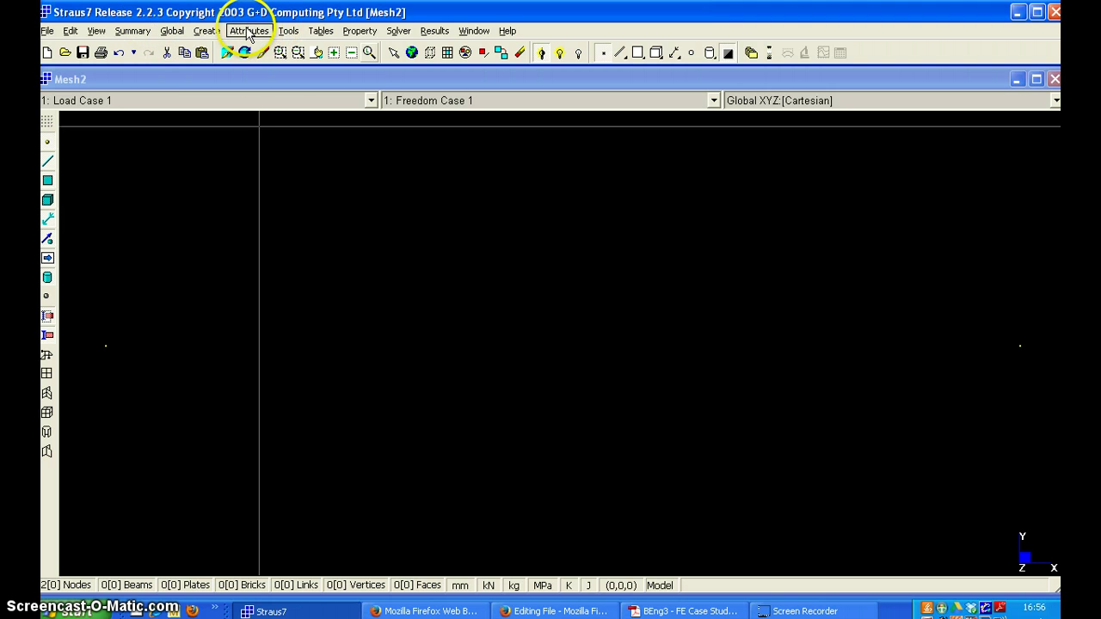
Create a Beam2 element with beam property 1 connecting the two nodes.
click(207, 31)
click(217, 65)
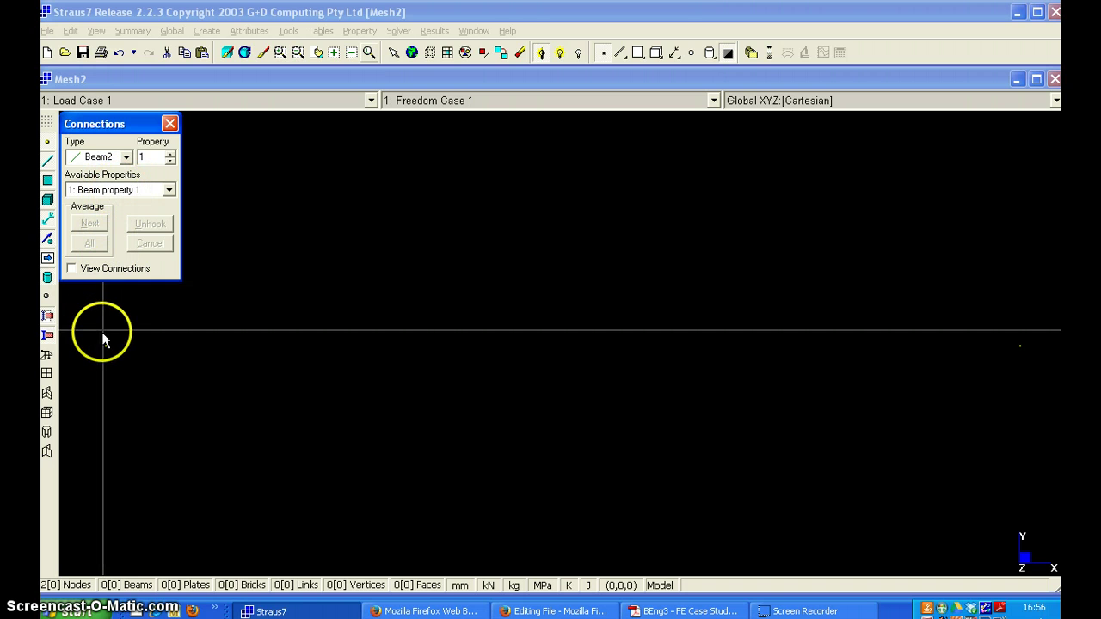
click(105, 346)
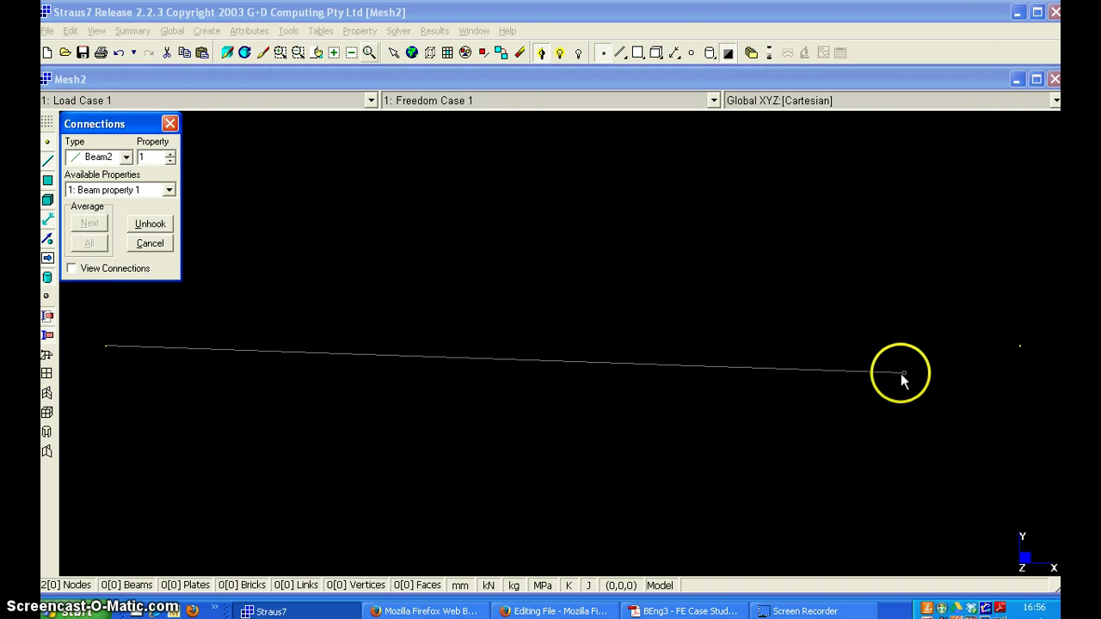
click(1018, 347)
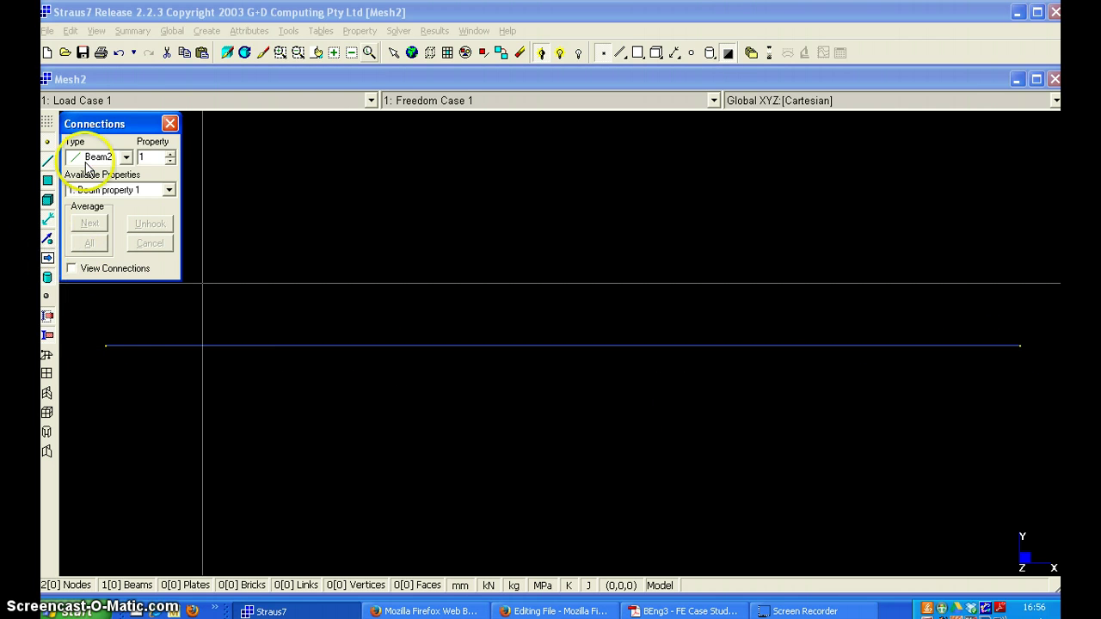
click(169, 123)
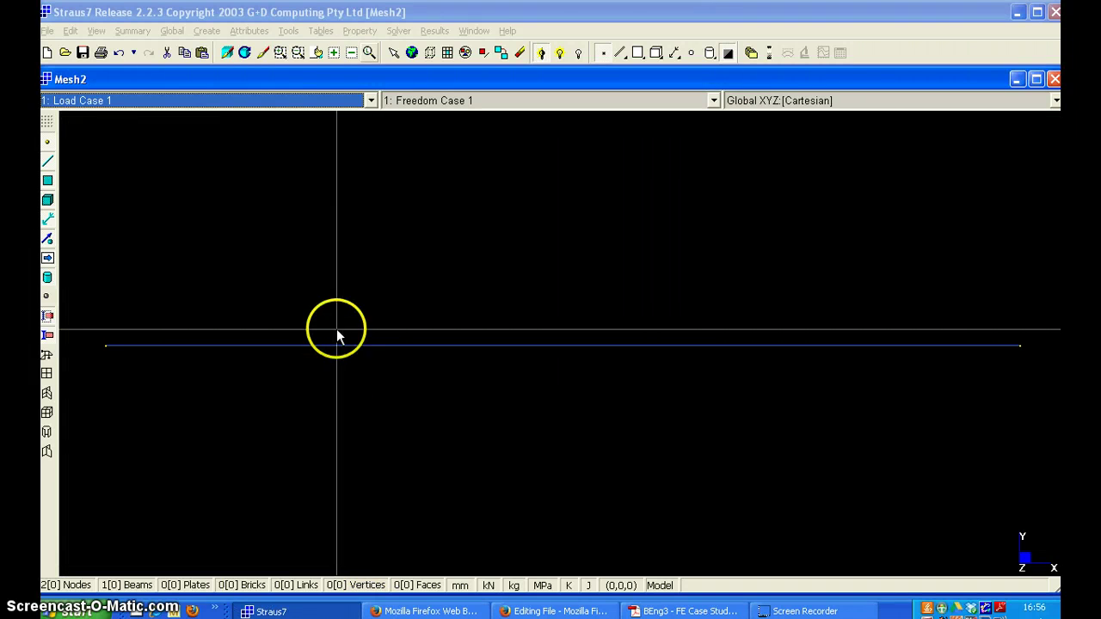
Apply a fully fixed restraint, covering all translations and rotations, to the beam node at the origin.
click(250, 32)
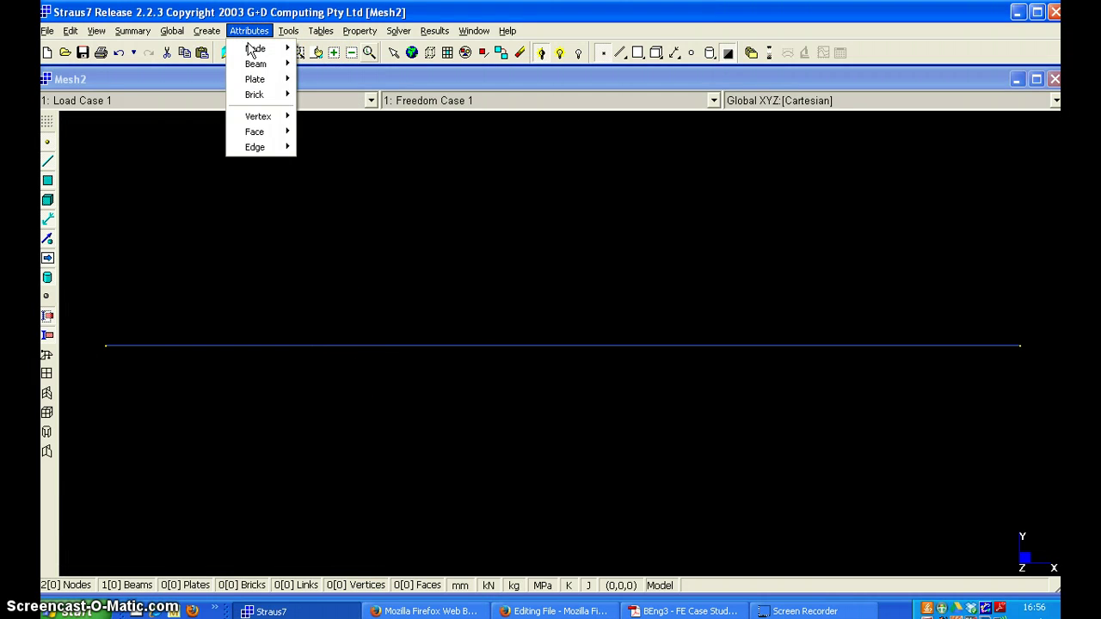
mouse_move(248, 47)
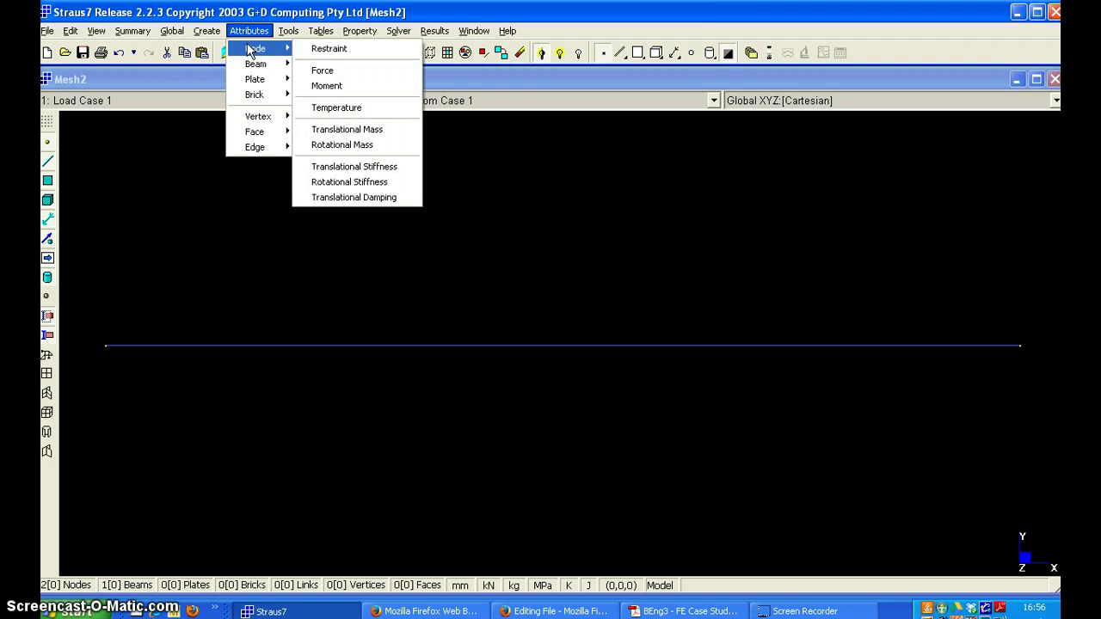
click(318, 45)
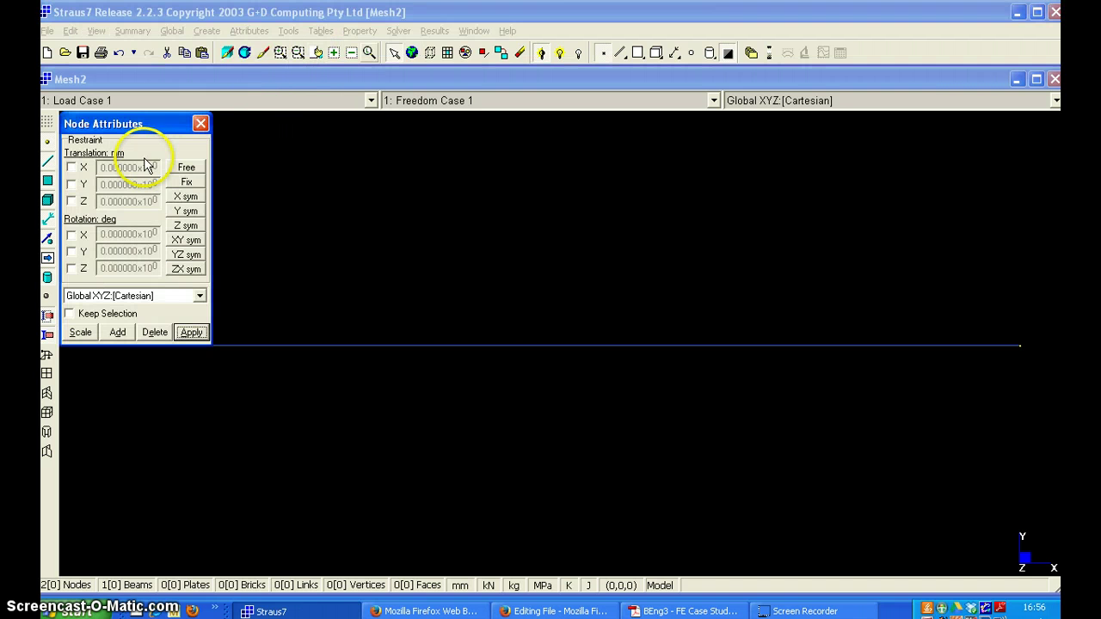
click(186, 182)
drag(112, 124, 190, 74)
click(104, 344)
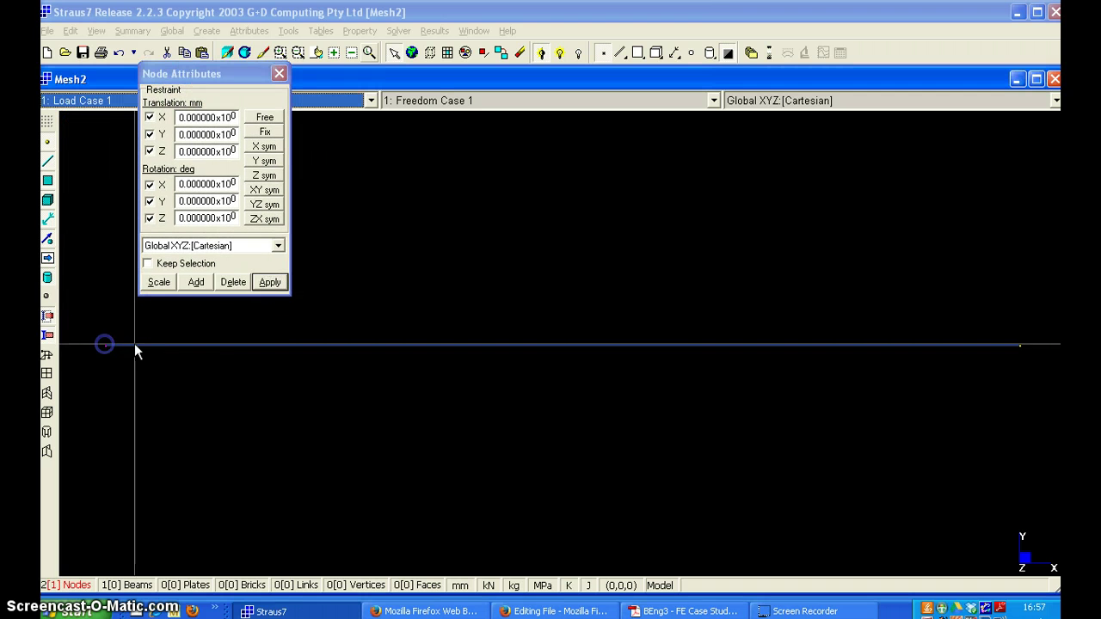
click(273, 284)
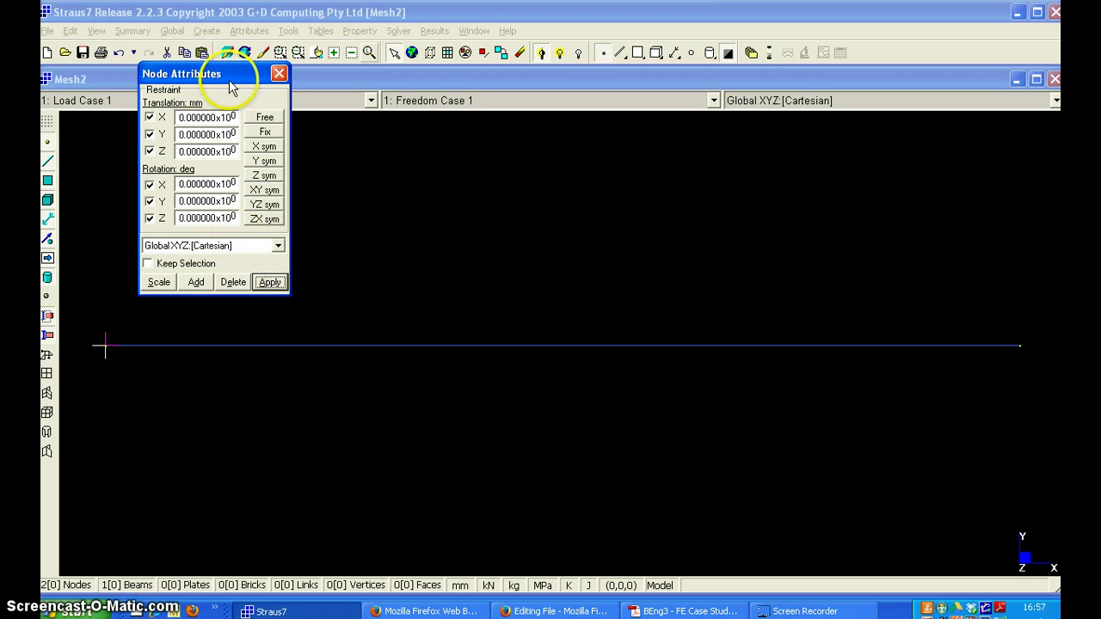
click(278, 73)
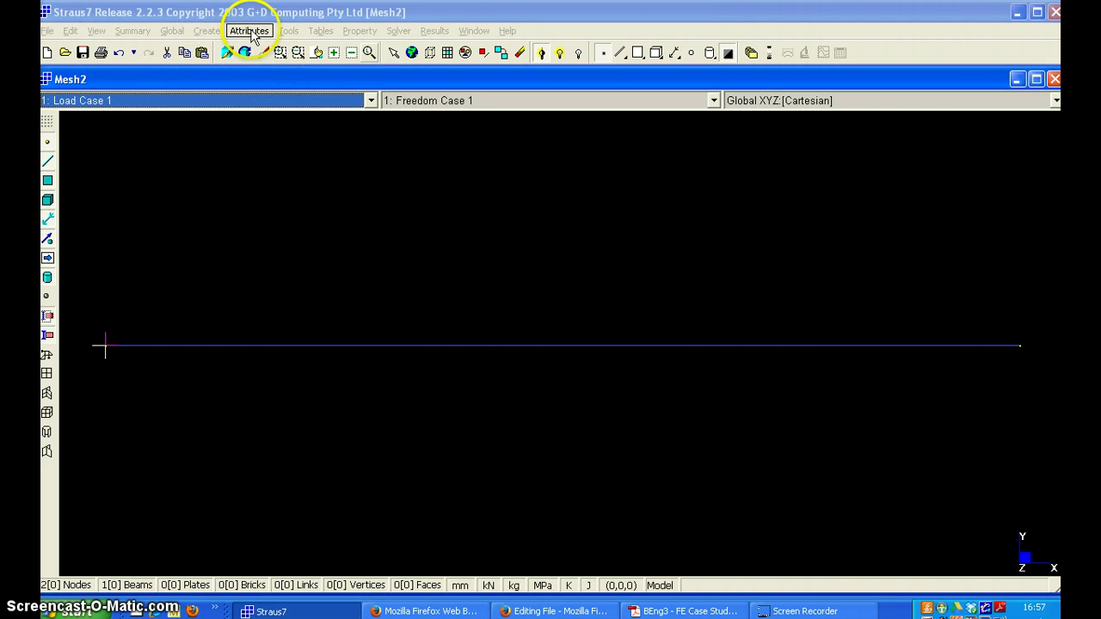
Apply a nodal force of -10 kN in Y to the node at the beam's free end.
click(249, 30)
mouse_move(254, 49)
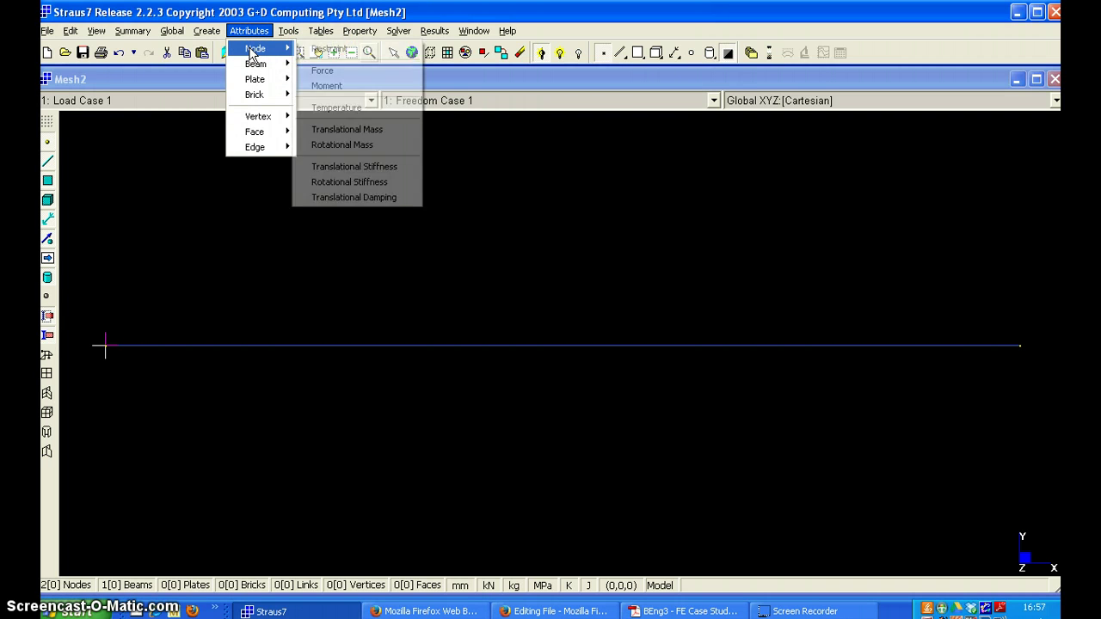
click(320, 70)
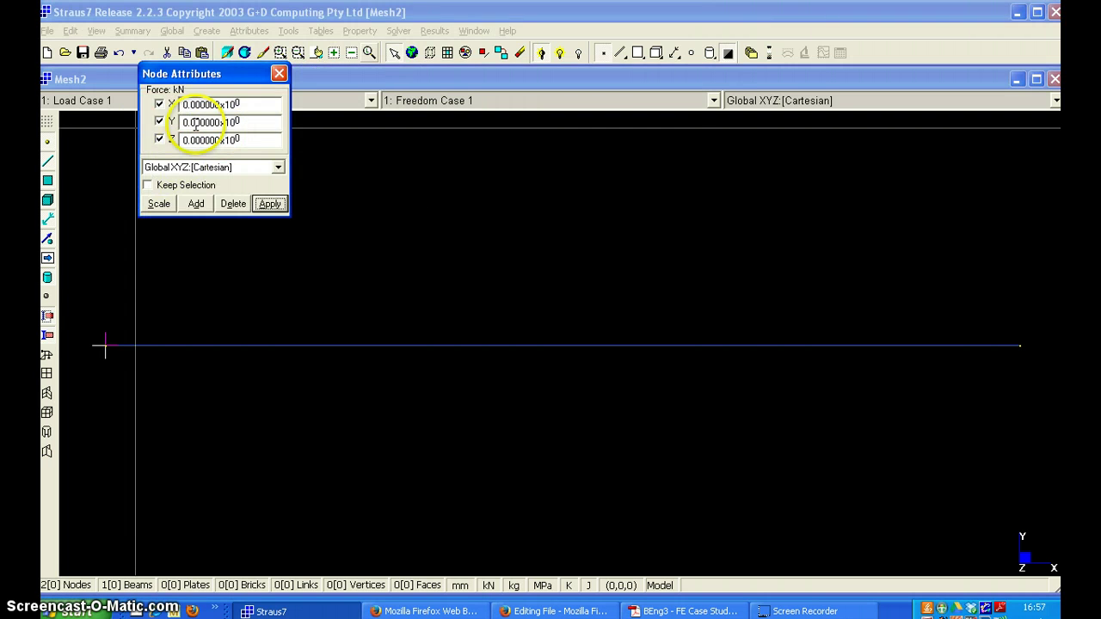
click(242, 122)
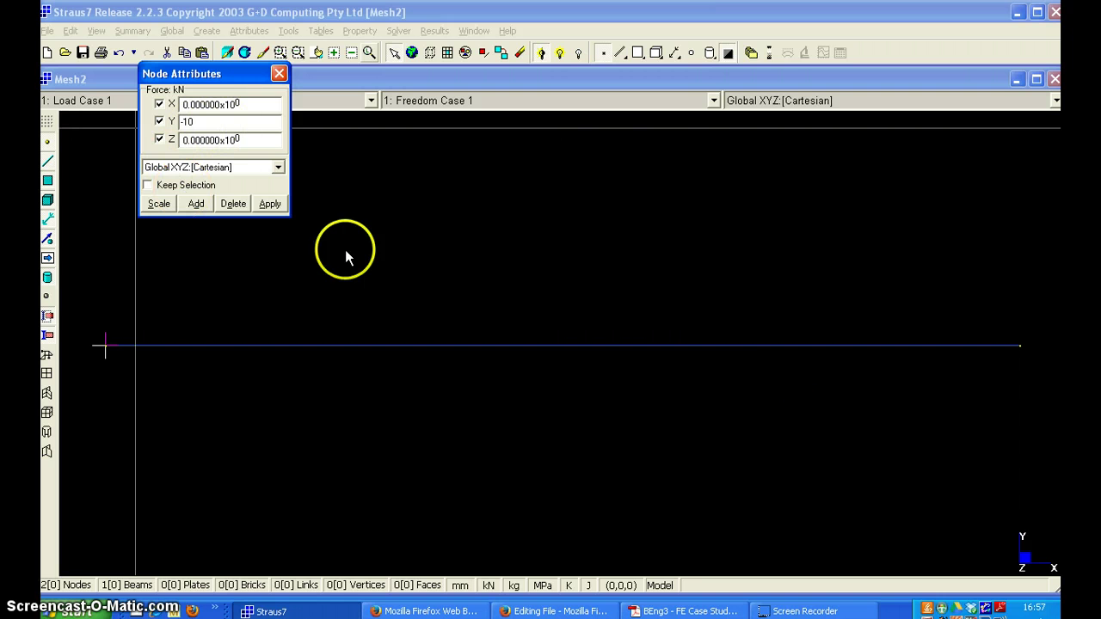
click(1017, 347)
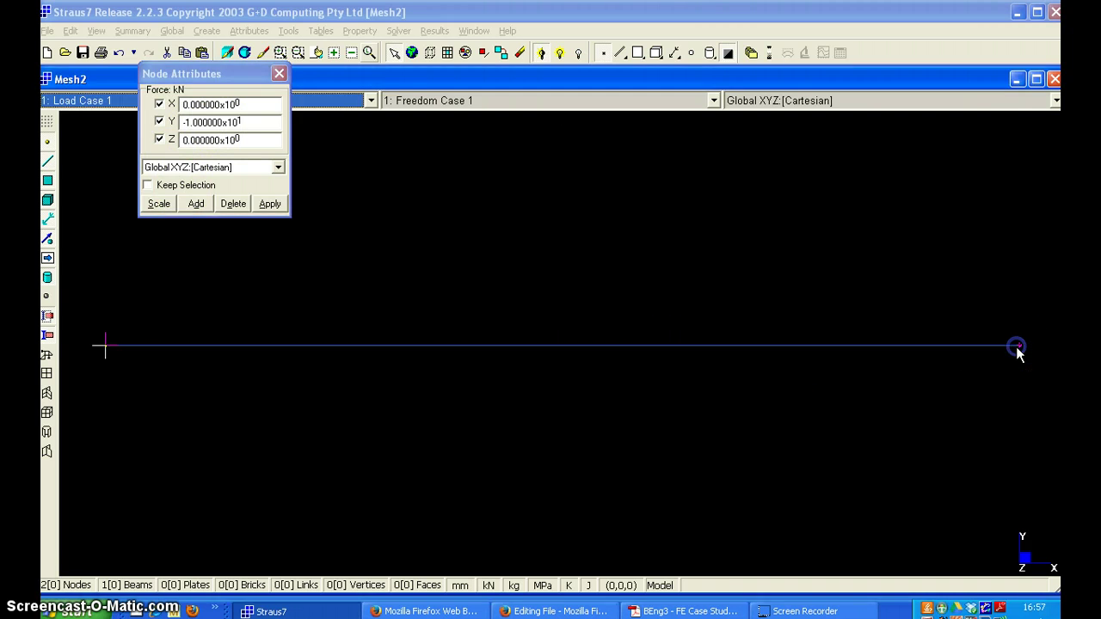
click(269, 204)
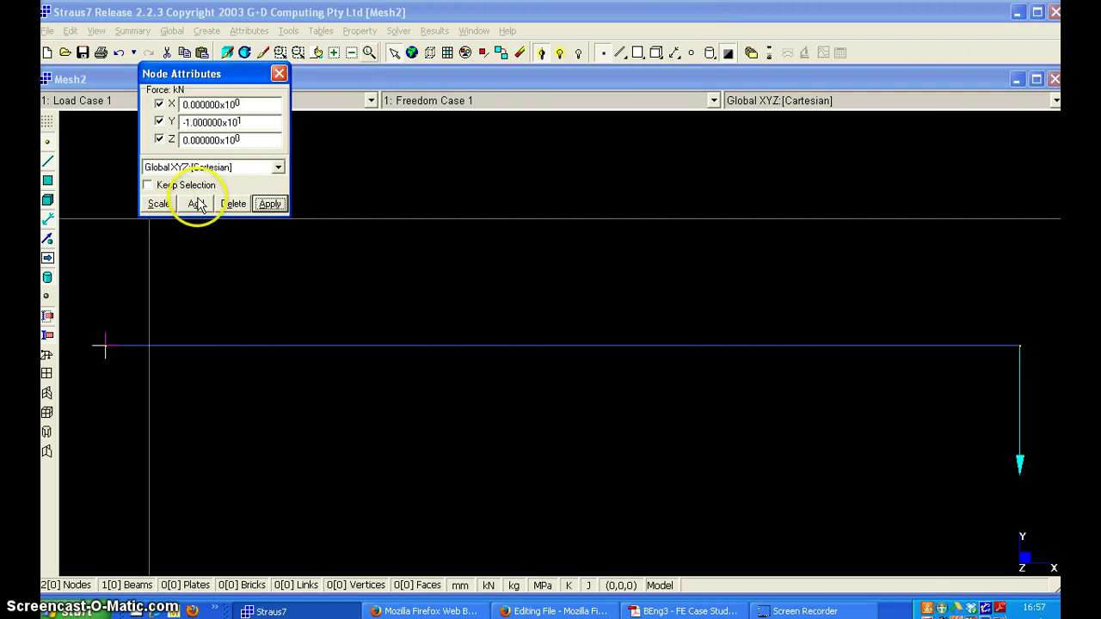
click(279, 74)
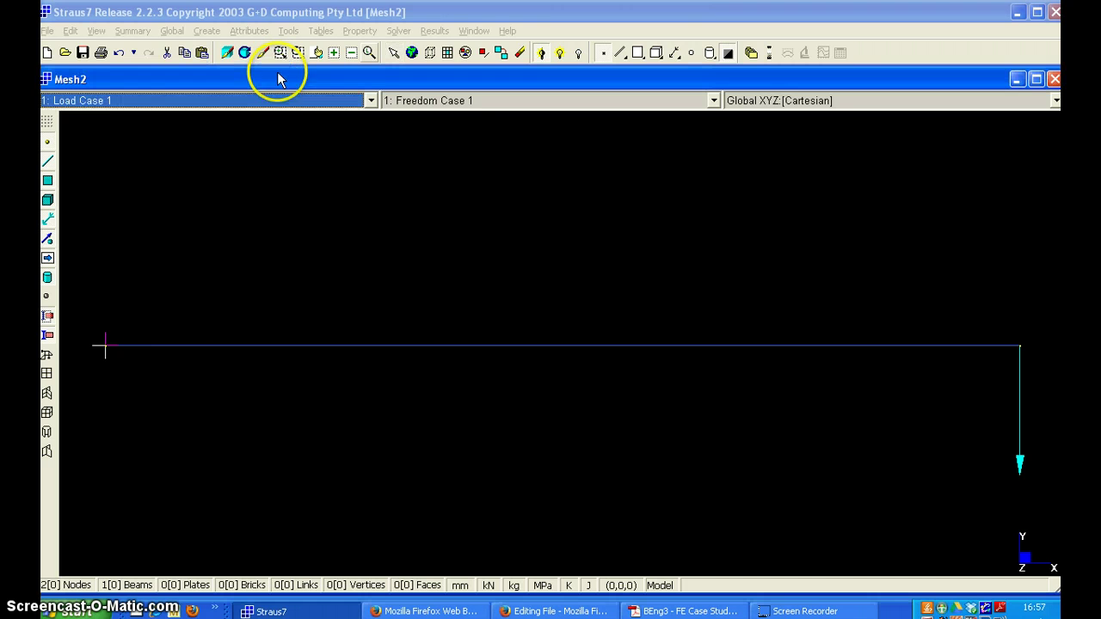
Save the model as cs1 in the Dropbox folder under My Documents.
click(47, 31)
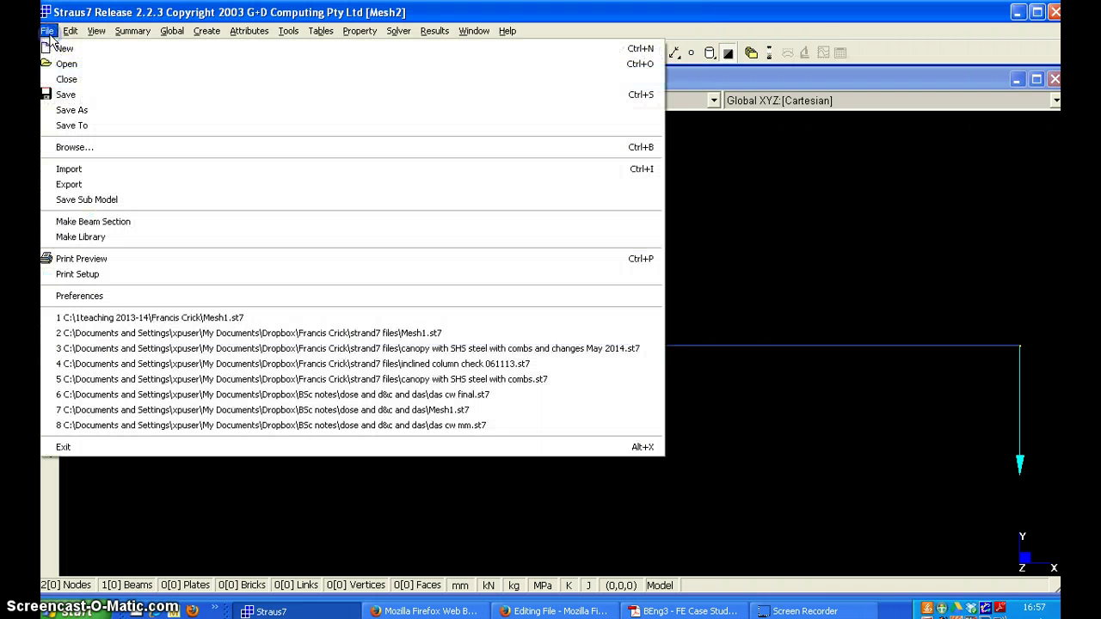
click(58, 95)
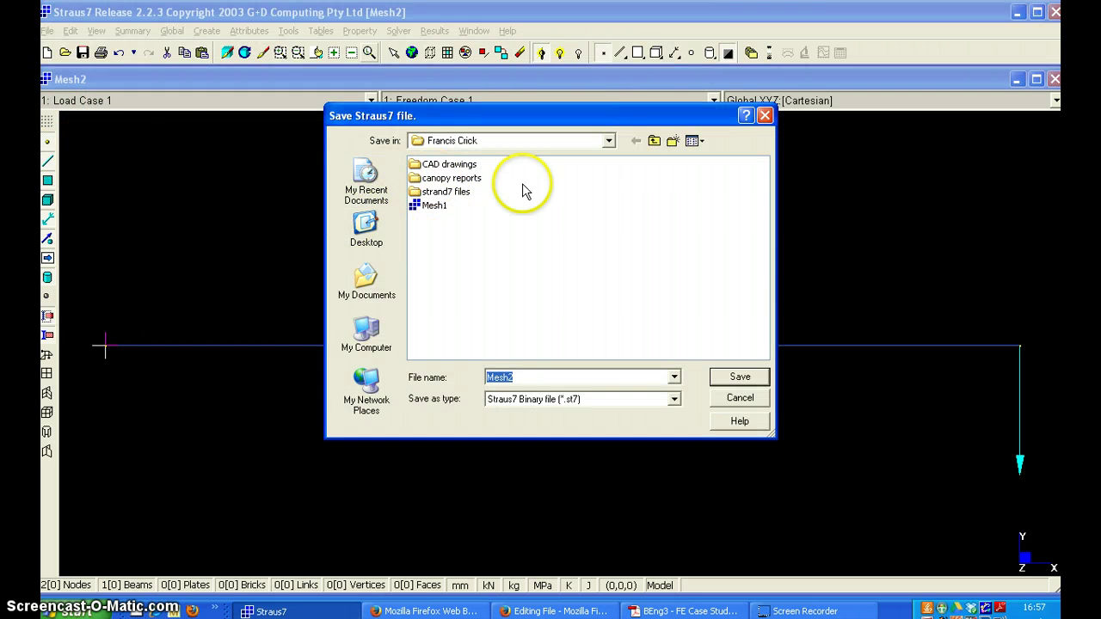
click(653, 140)
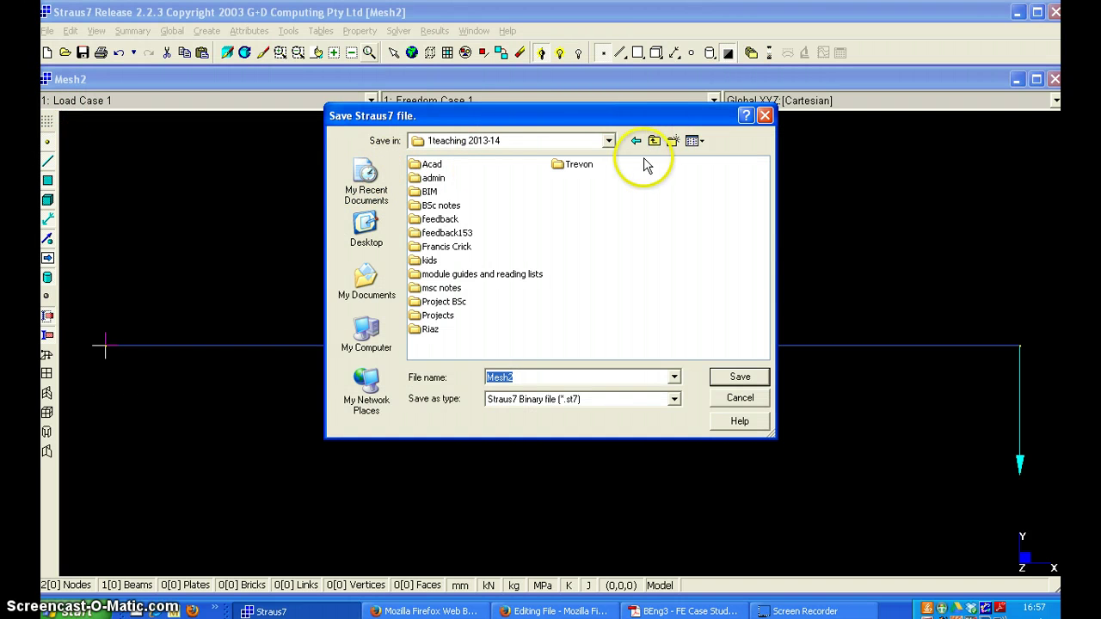
click(653, 140)
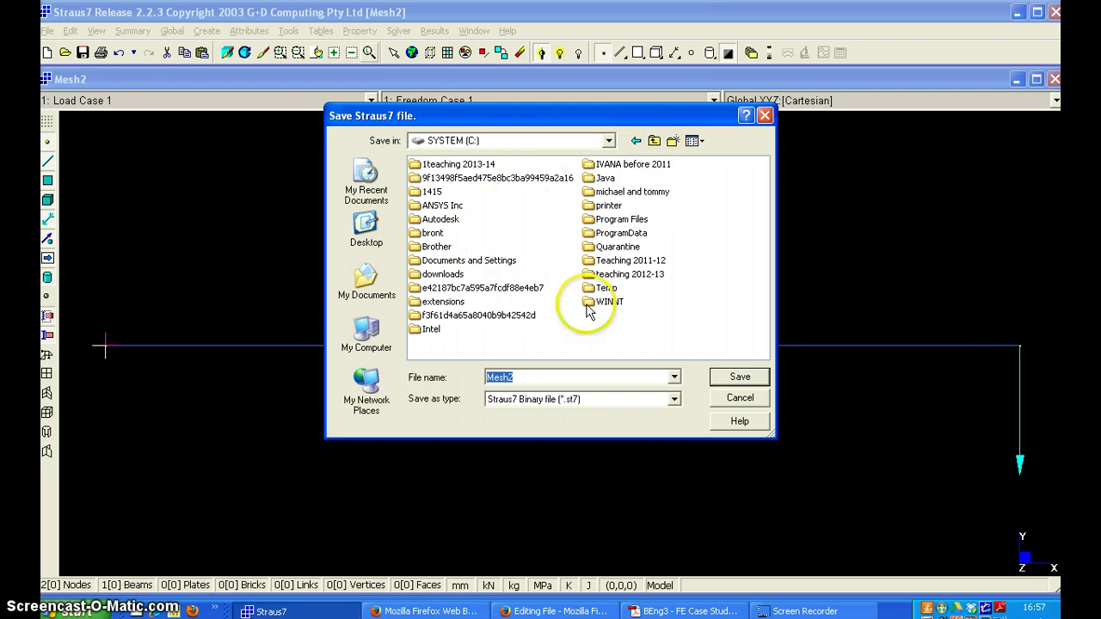
click(365, 279)
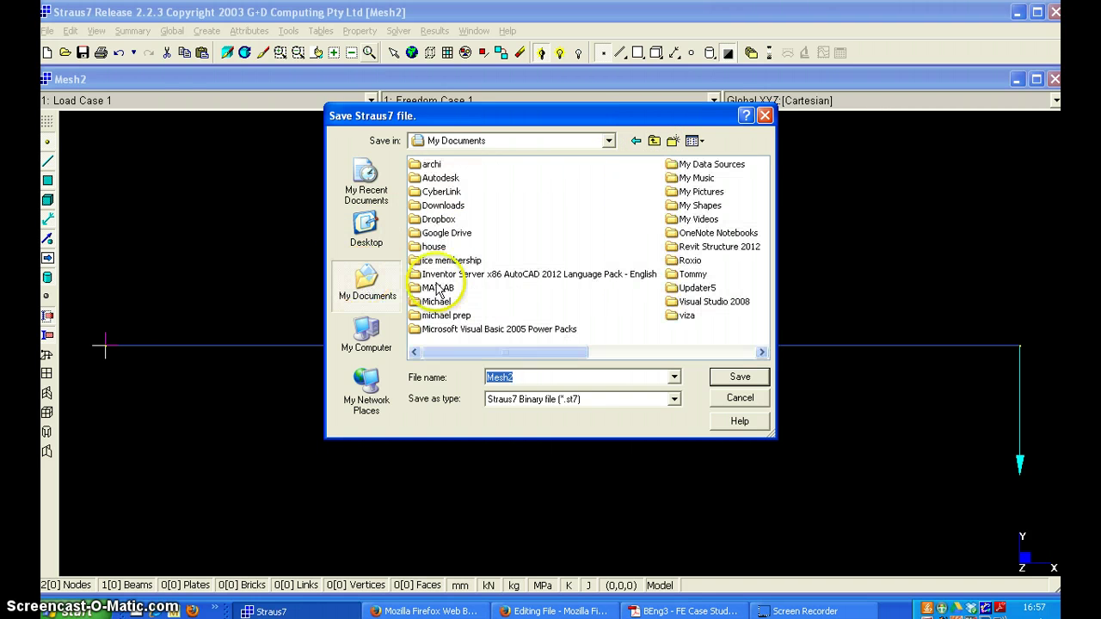
double_click(439, 218)
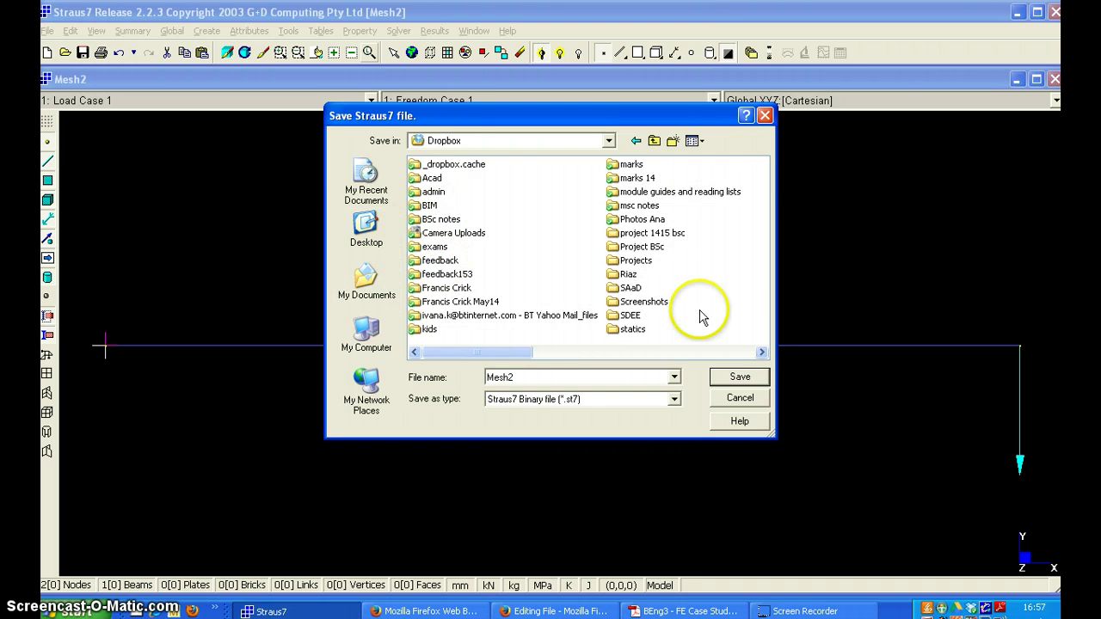
double_click(526, 377)
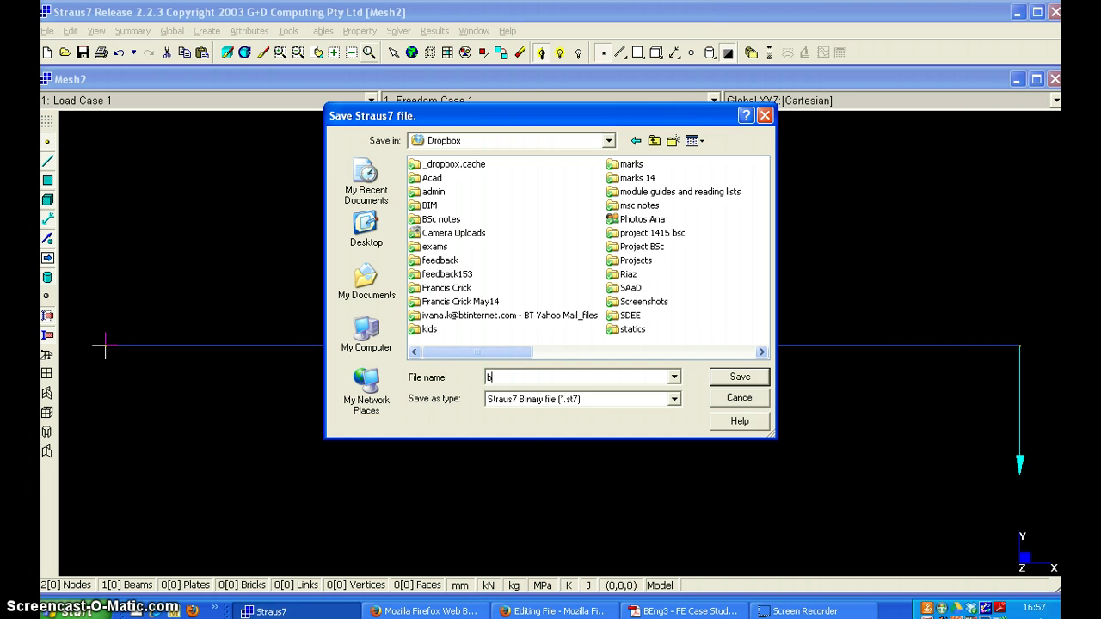
text(cs)
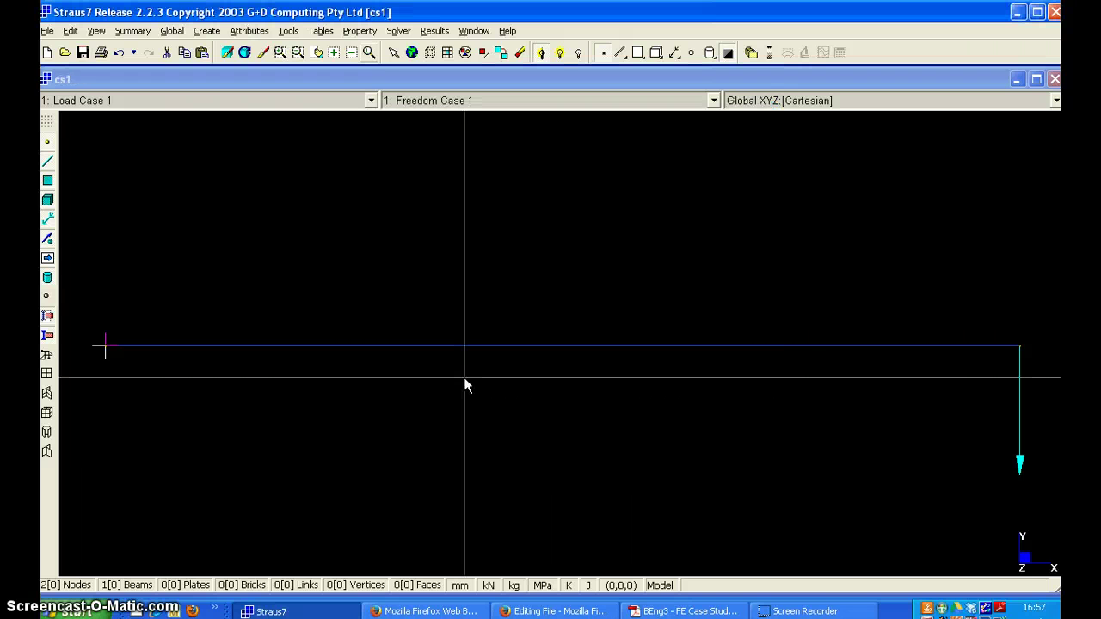
Run the Linear Static analysis for Load Case 1 with Freedom Case 1 and close the solver window.
click(398, 31)
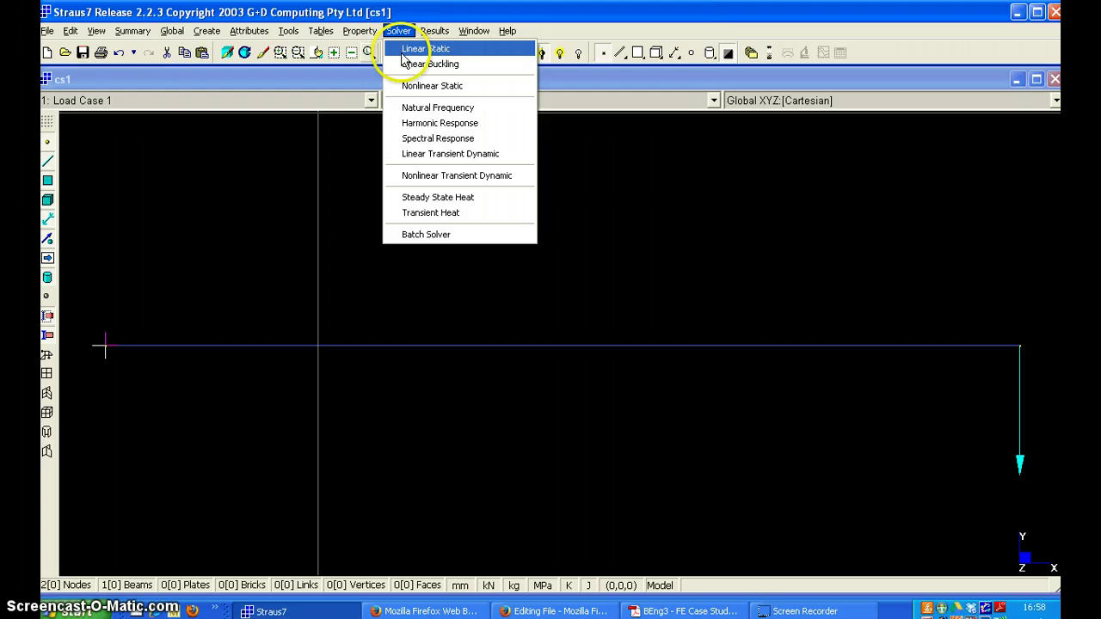
click(407, 50)
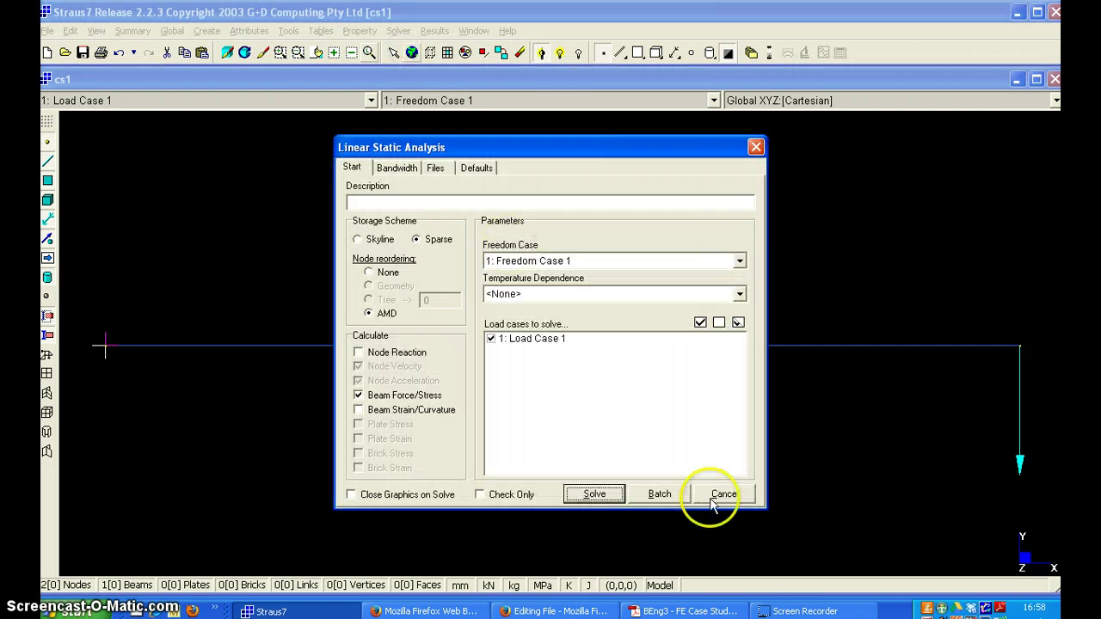
click(595, 494)
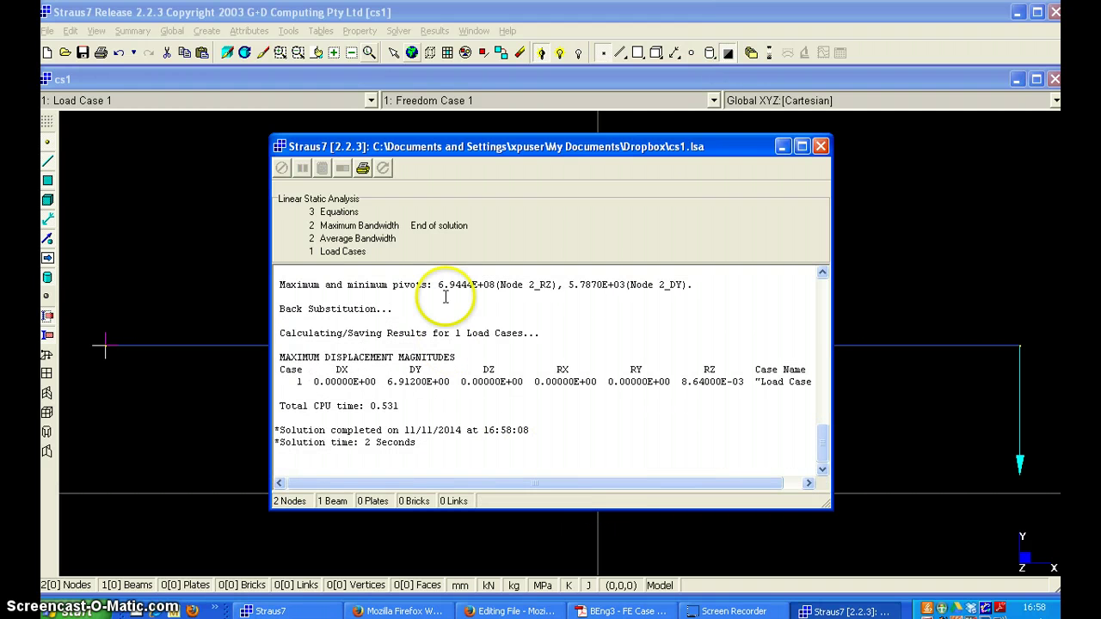
click(819, 145)
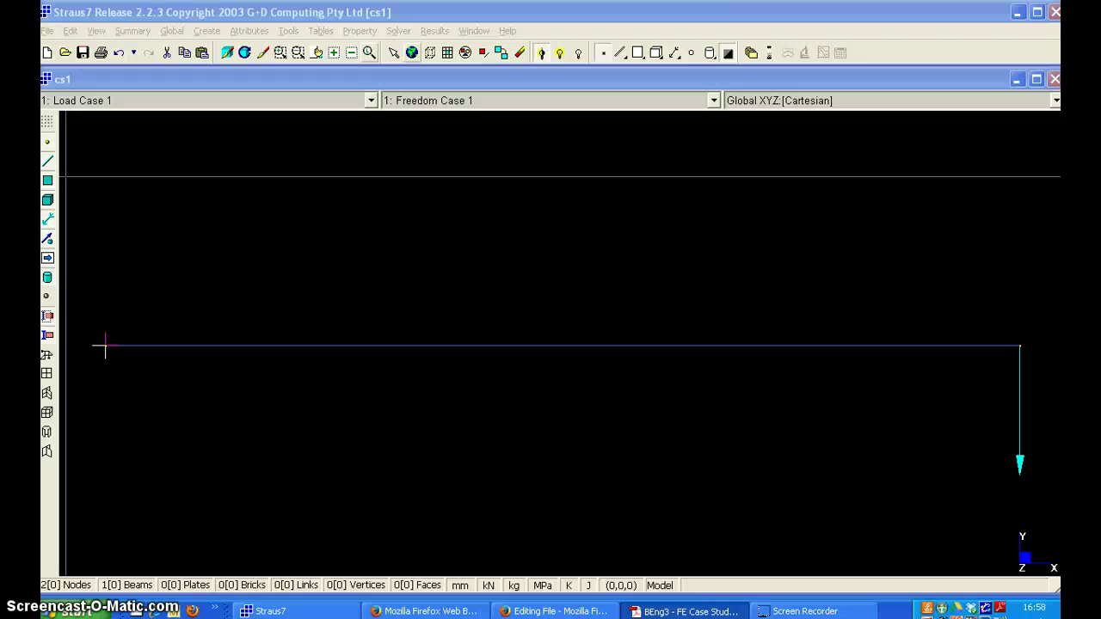
Open the linear static result file cs1.lsa and display the deformed shape at 10% scale together with the undeformed beam.
click(751, 54)
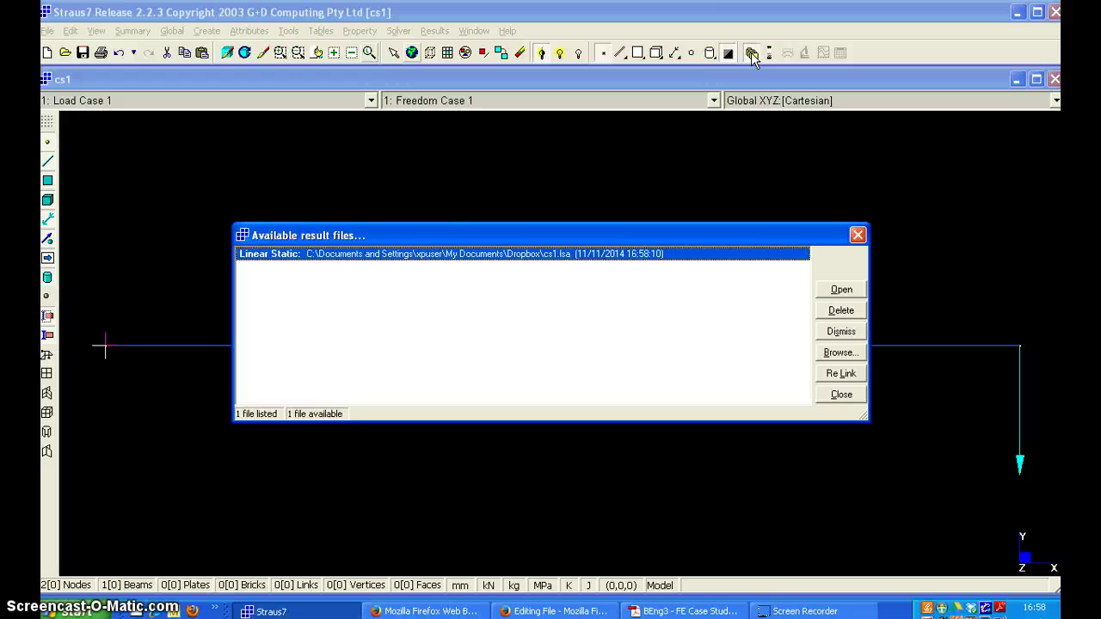
click(841, 288)
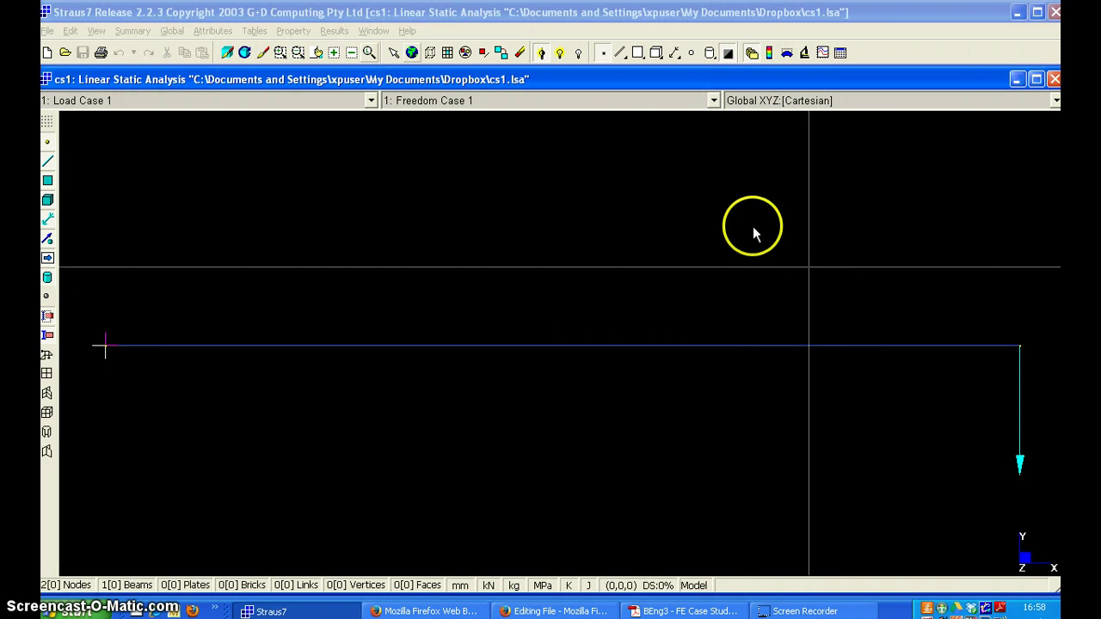
click(786, 53)
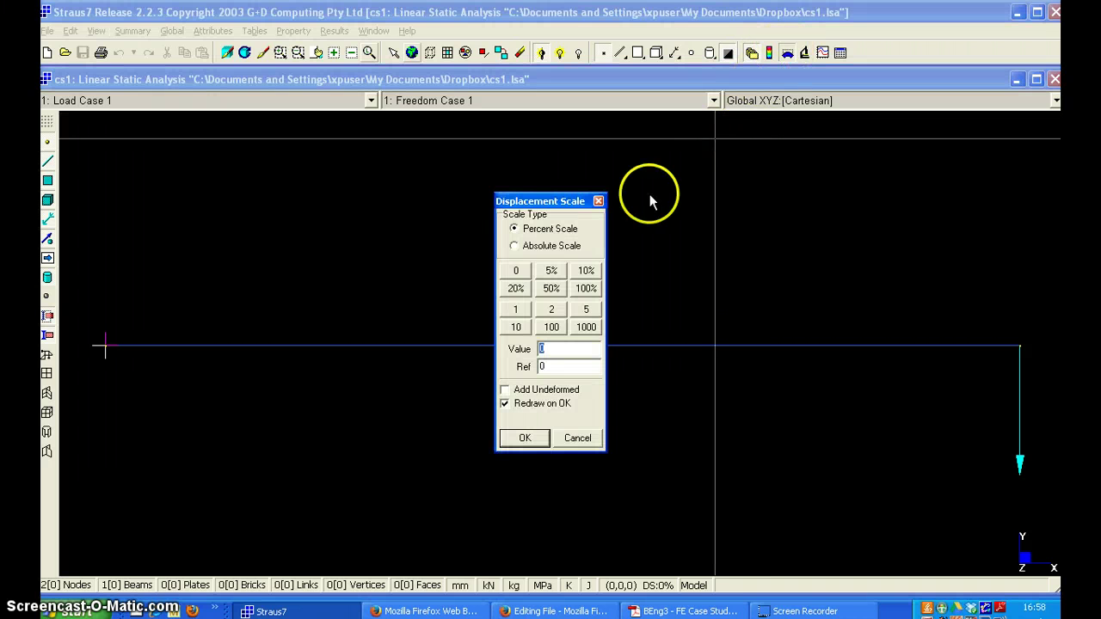
click(583, 270)
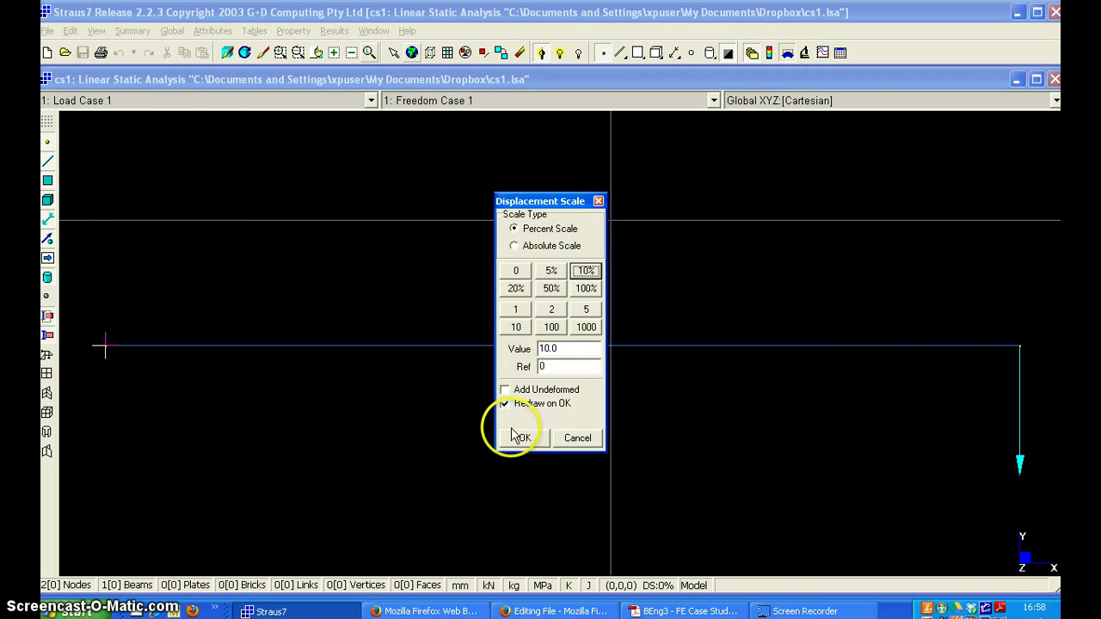
click(505, 389)
click(522, 440)
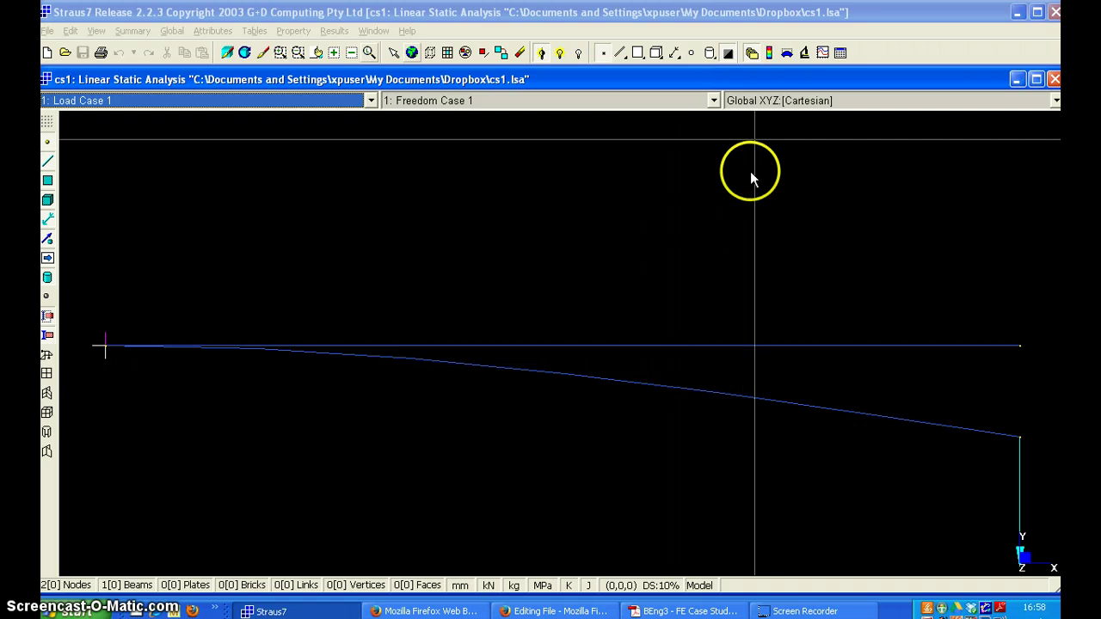
Set the displacement scale to 0 so the beam is drawn without deformation.
click(768, 55)
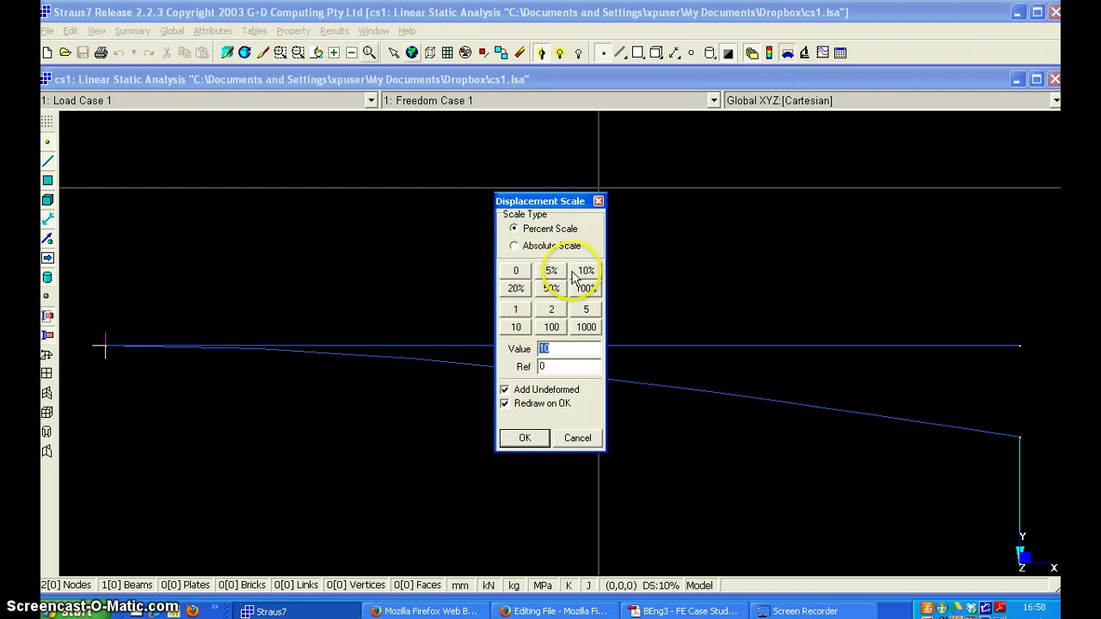
click(515, 271)
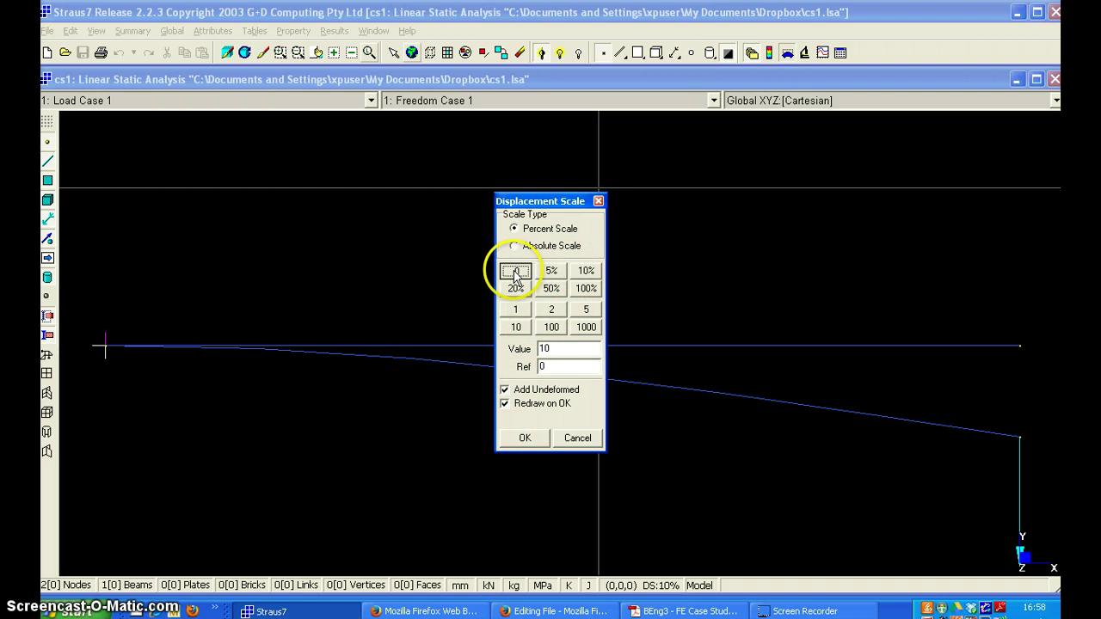
click(519, 438)
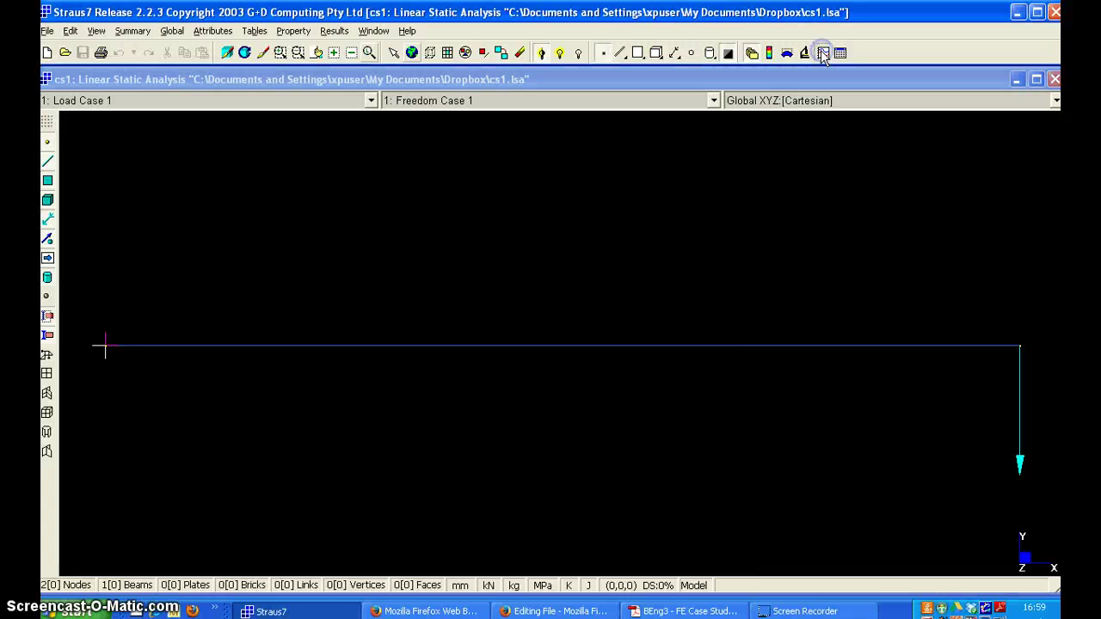
Plot the nodal DY displacement against distance from node 1 to node 2 and check the graph's data points.
click(823, 53)
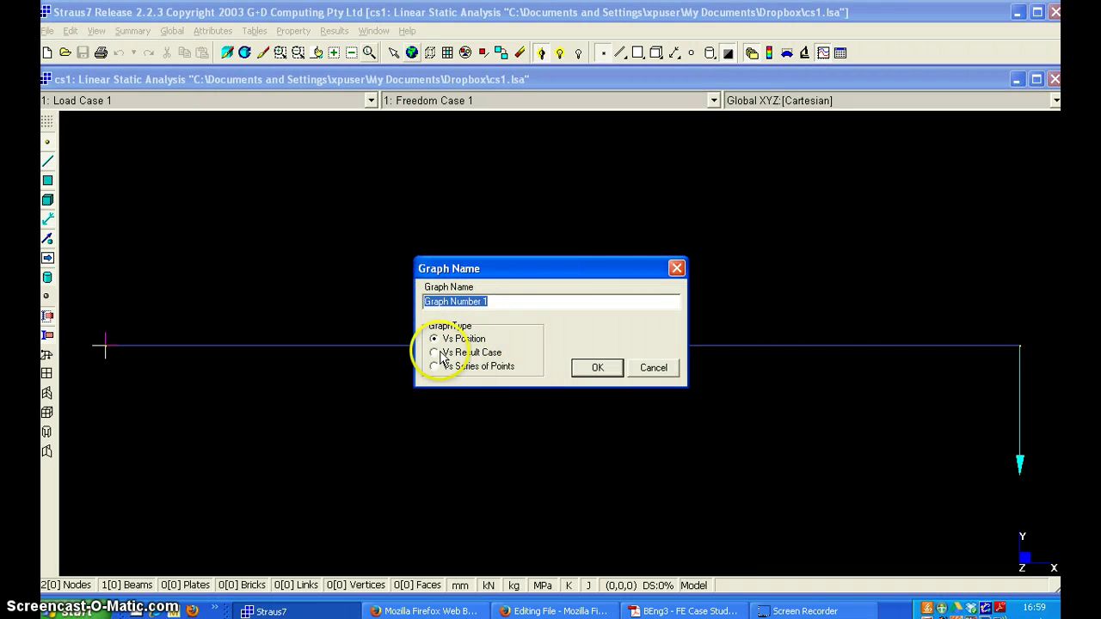
click(598, 368)
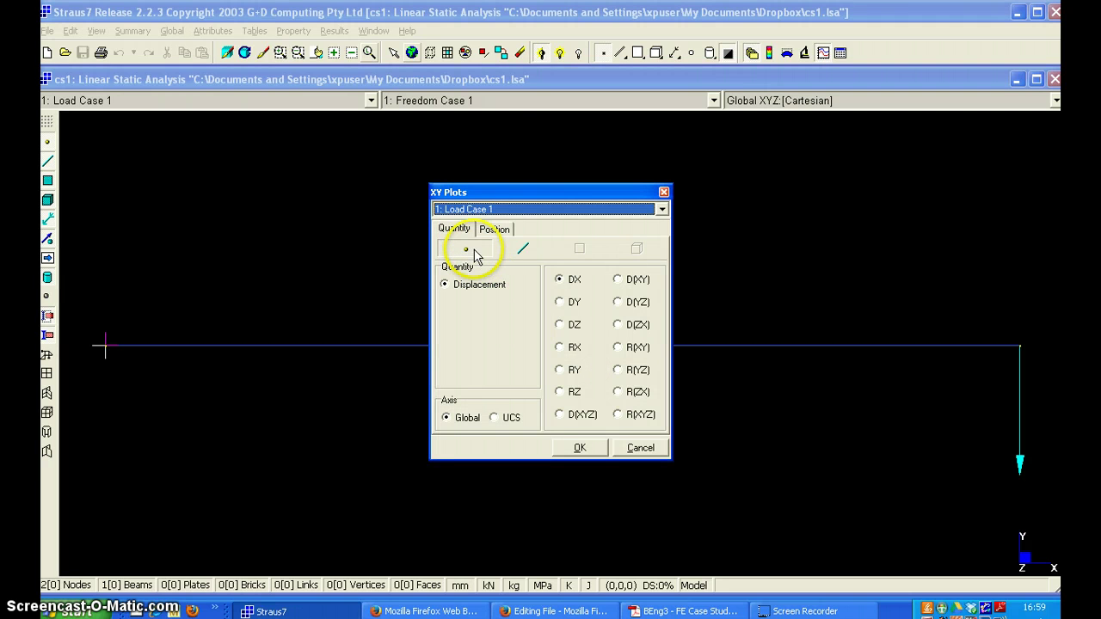
click(562, 303)
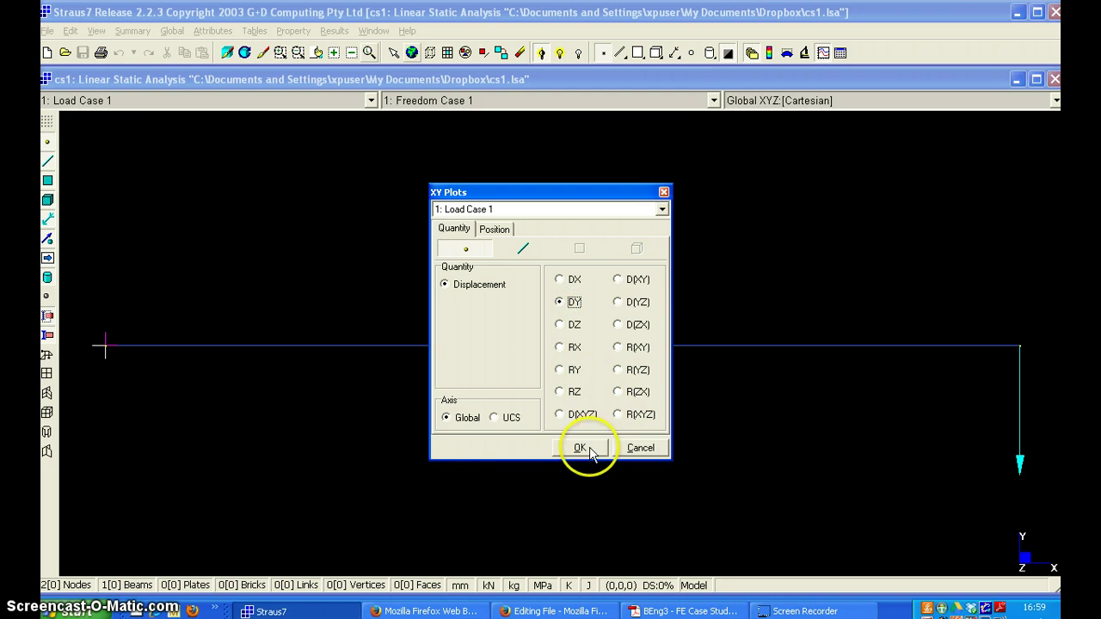
click(493, 229)
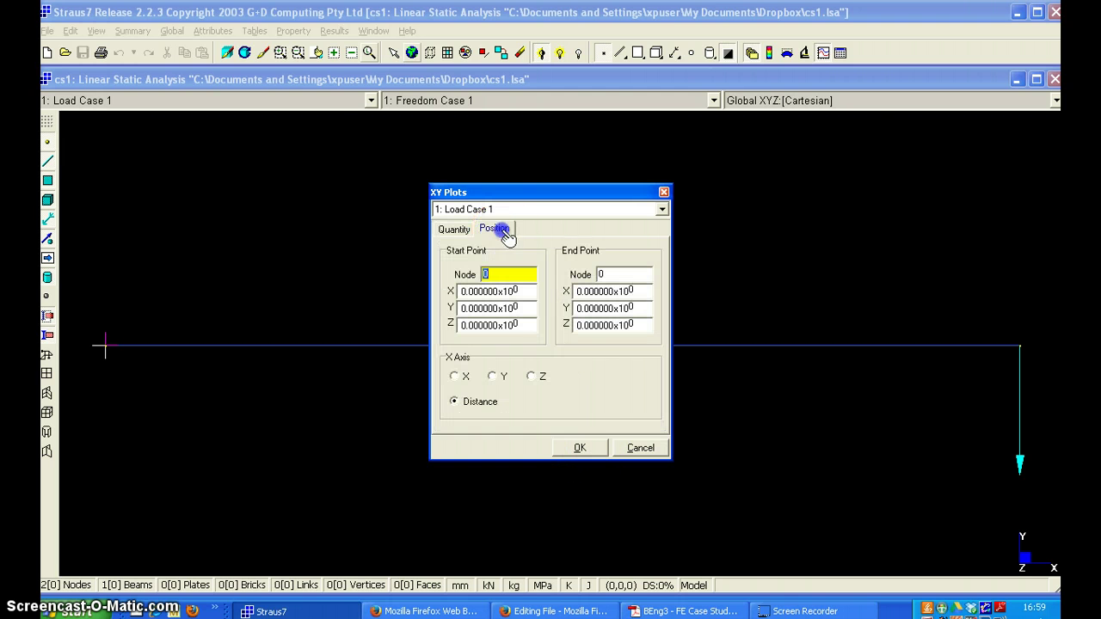
click(105, 346)
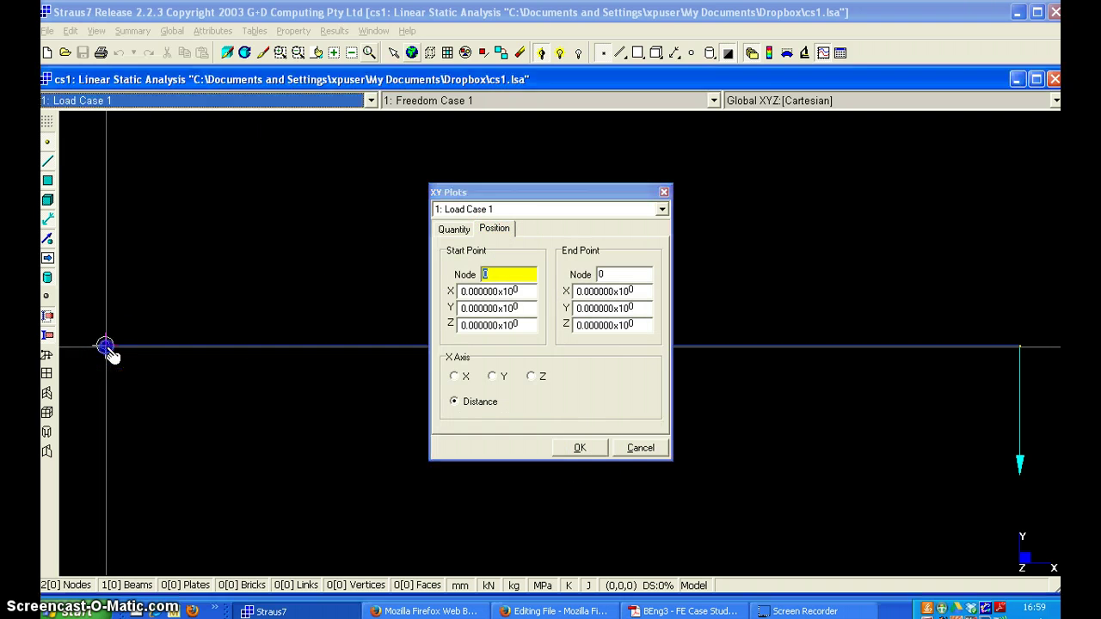
click(1019, 346)
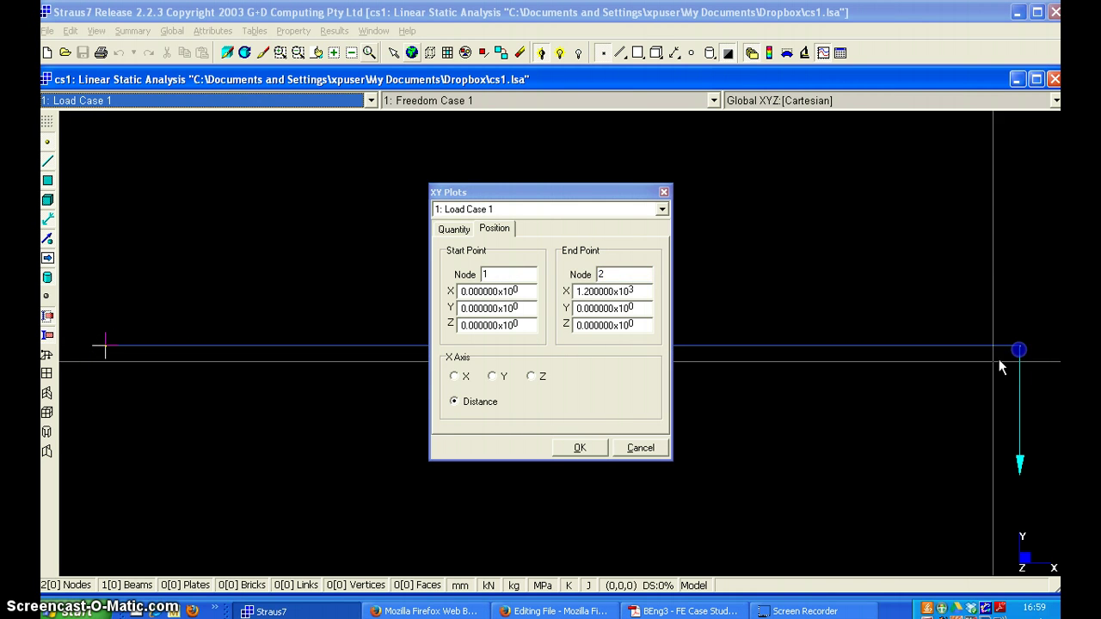
click(579, 447)
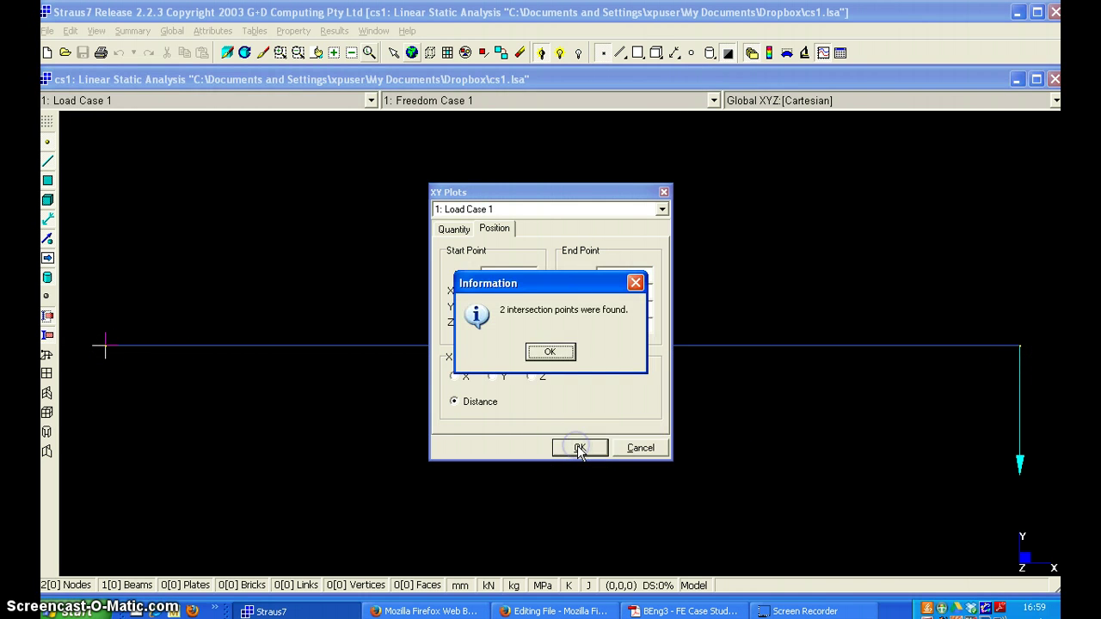
click(553, 352)
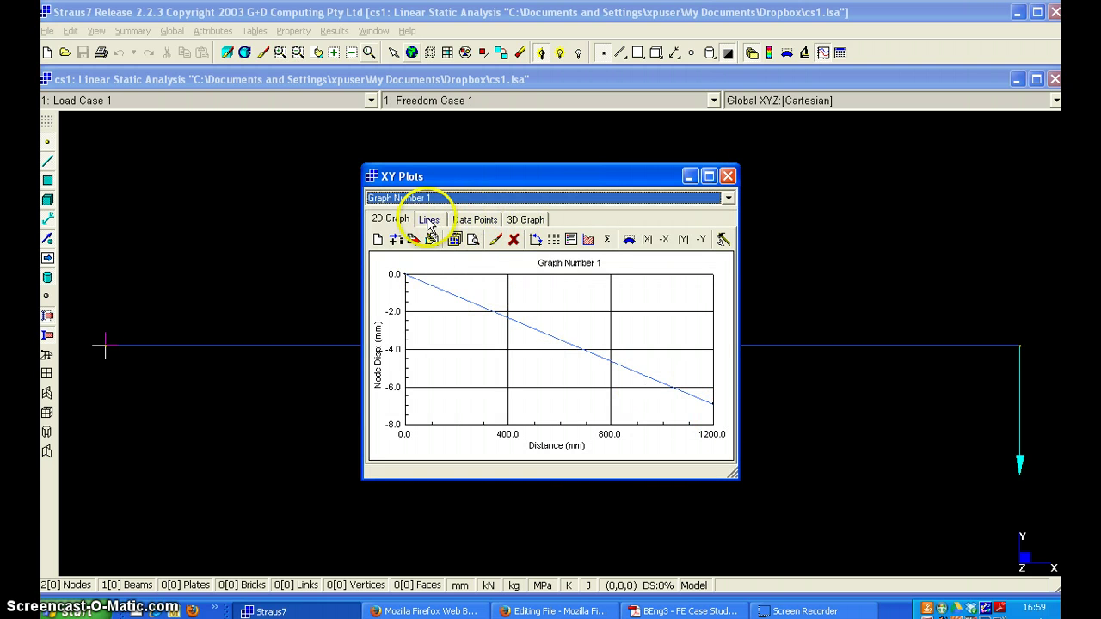
click(460, 221)
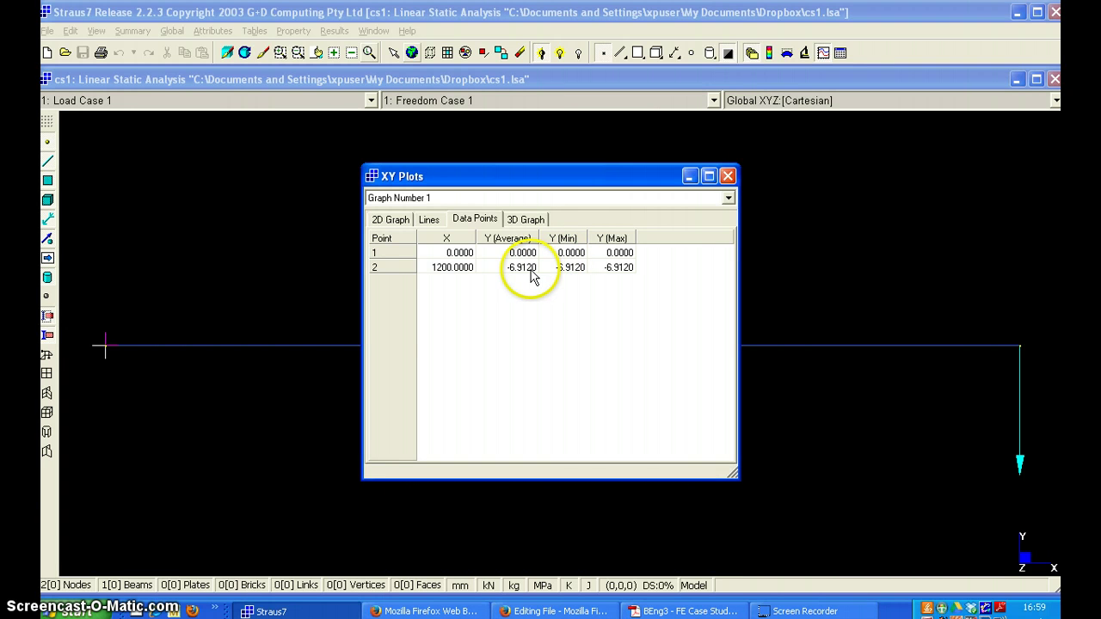
click(727, 176)
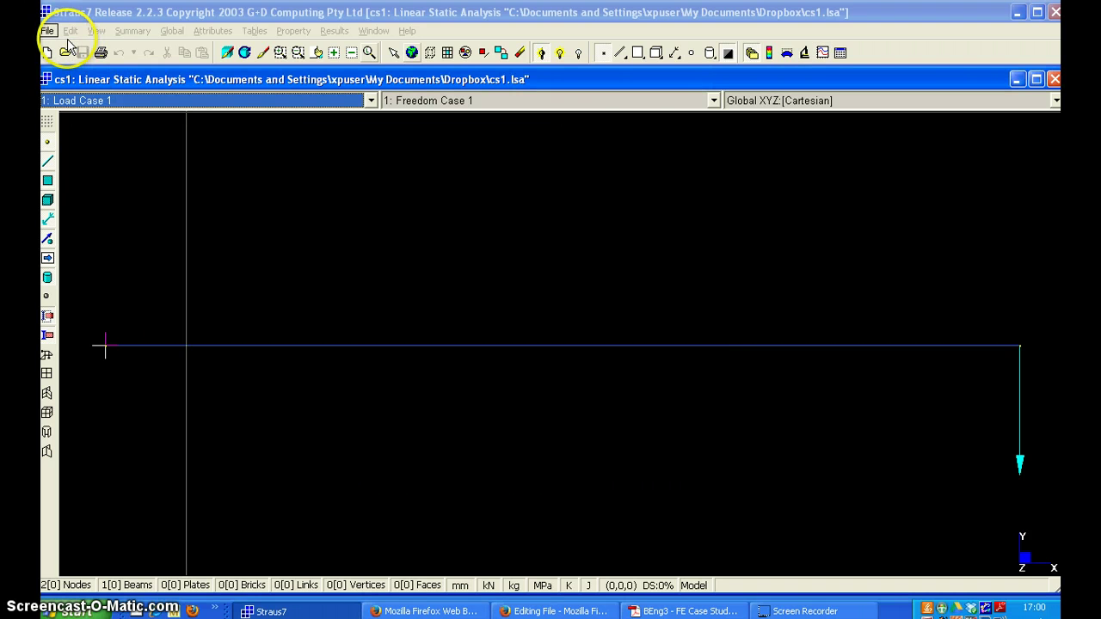
Close the cs1 results and save a copy of the model as cs12 in the Dropbox folder.
click(750, 54)
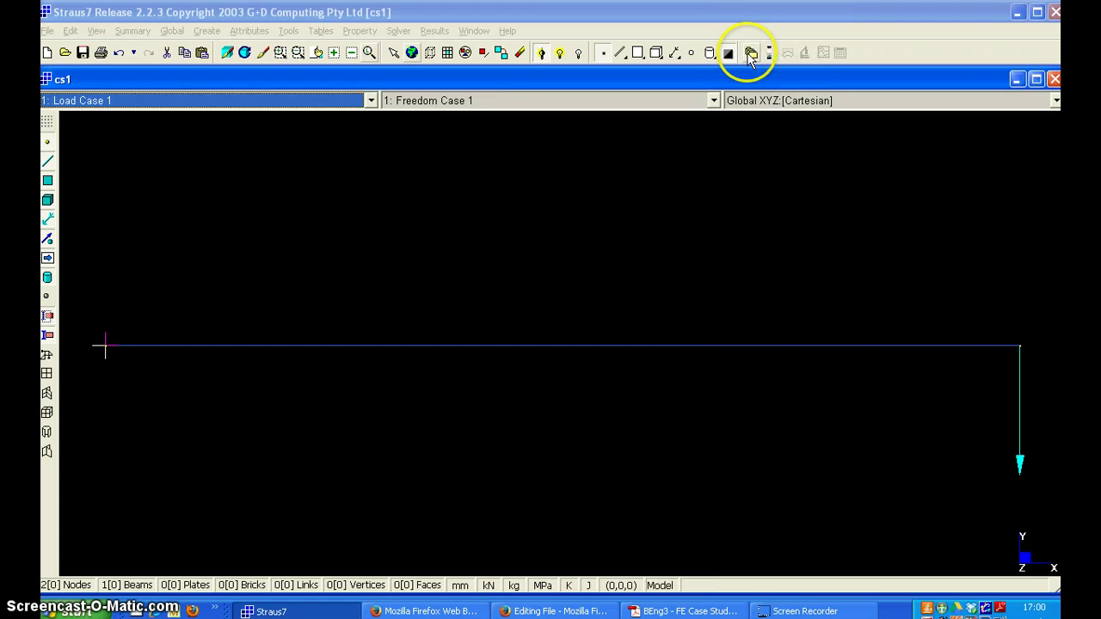
click(48, 31)
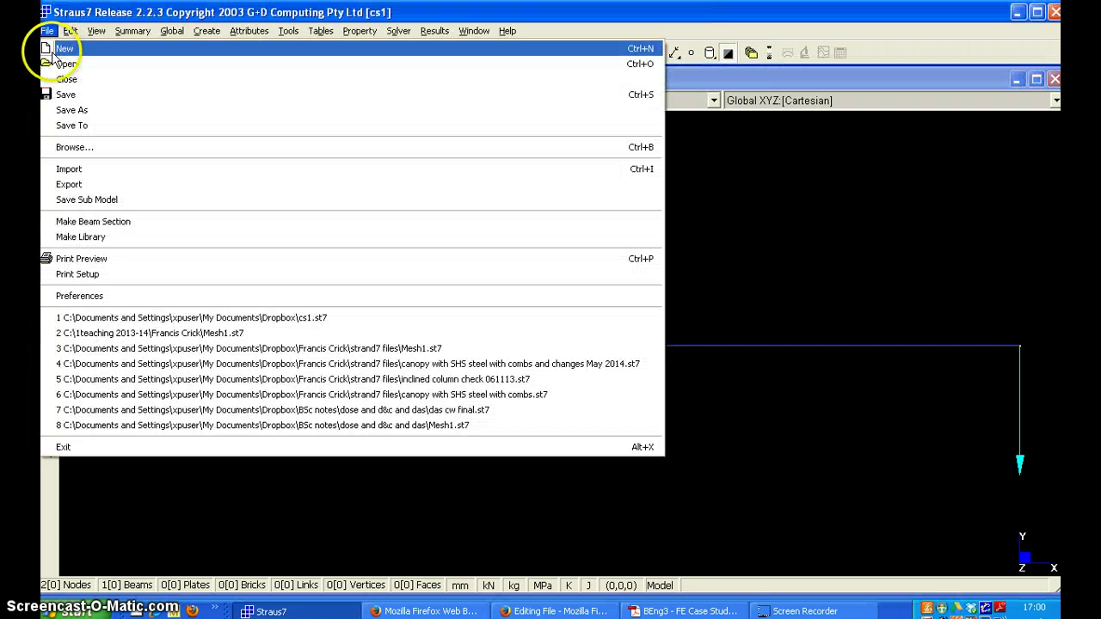
click(69, 109)
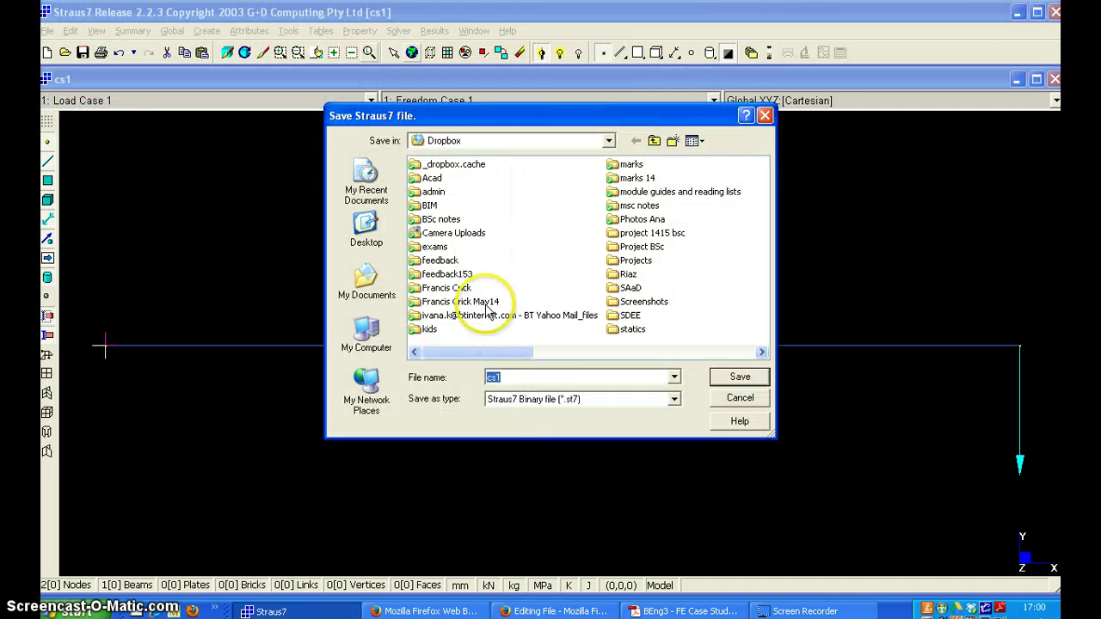
click(510, 375)
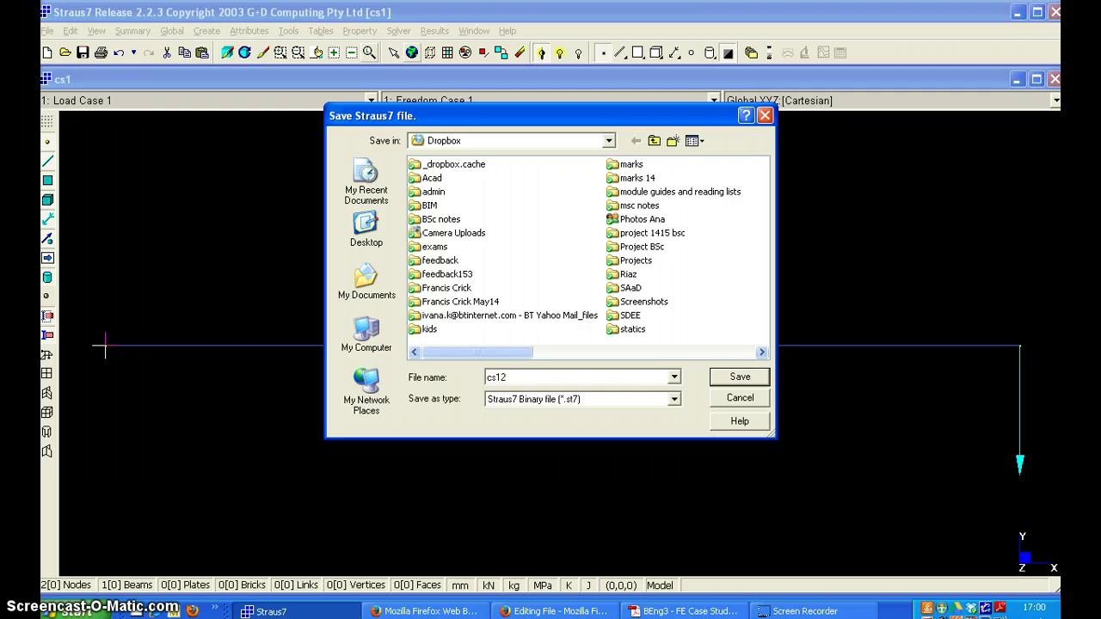
click(737, 378)
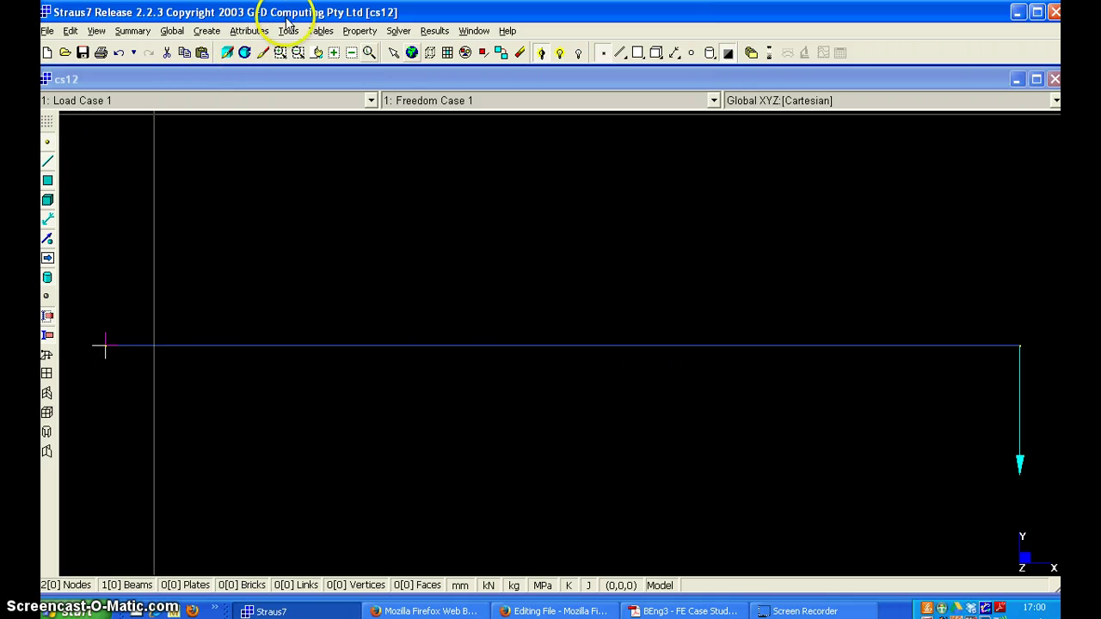
Subdivide the cantilever beam into 2 elements along its length.
click(287, 32)
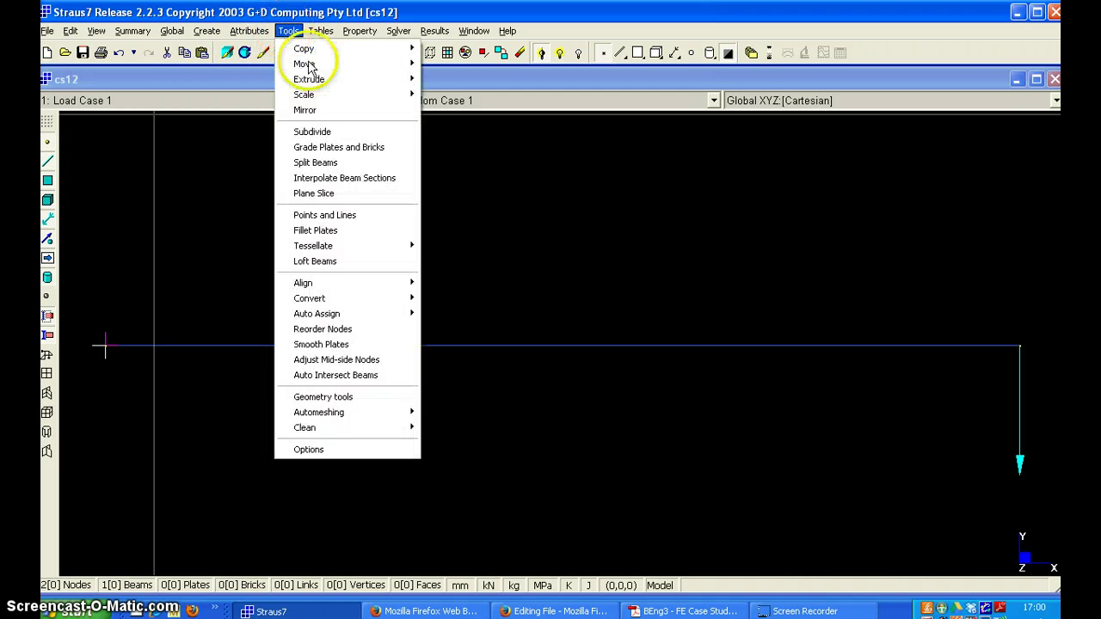
click(318, 131)
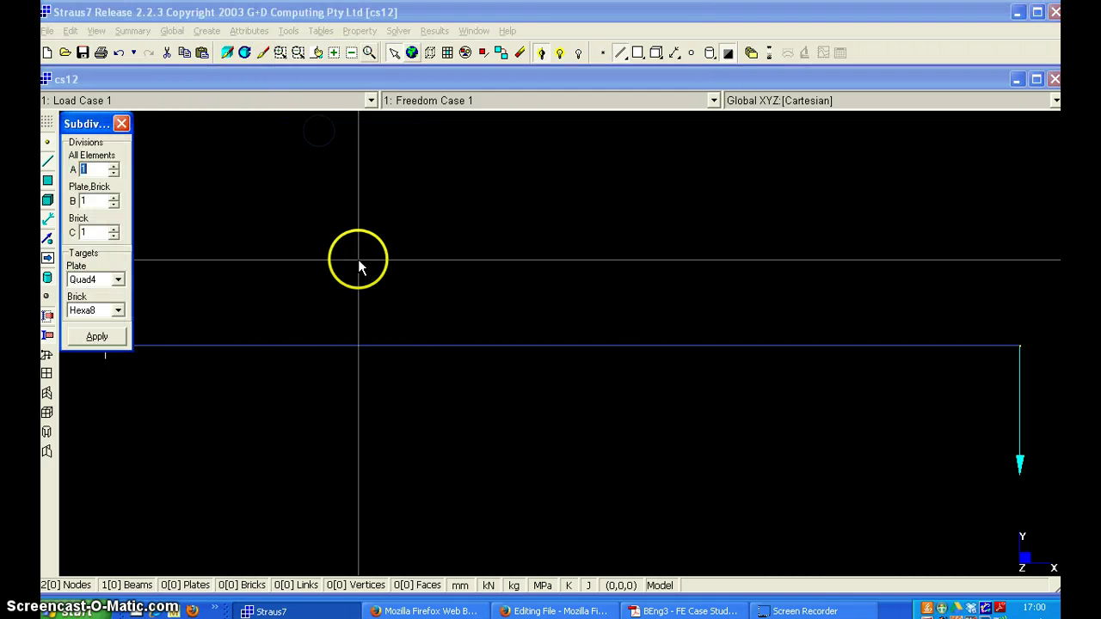
click(360, 348)
click(105, 166)
click(112, 165)
click(95, 335)
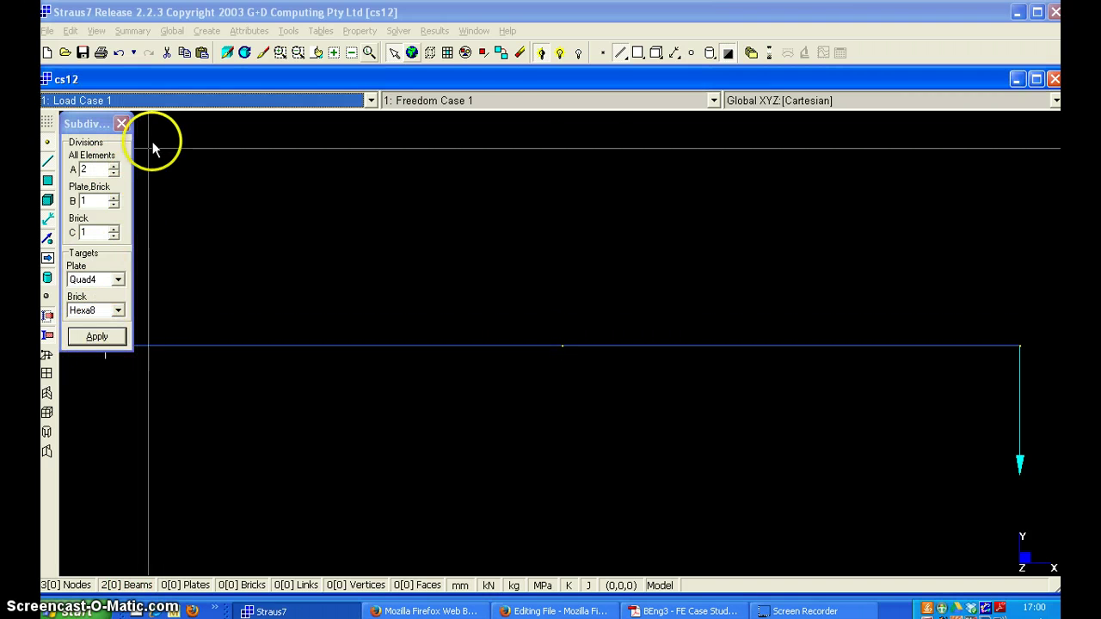
click(122, 123)
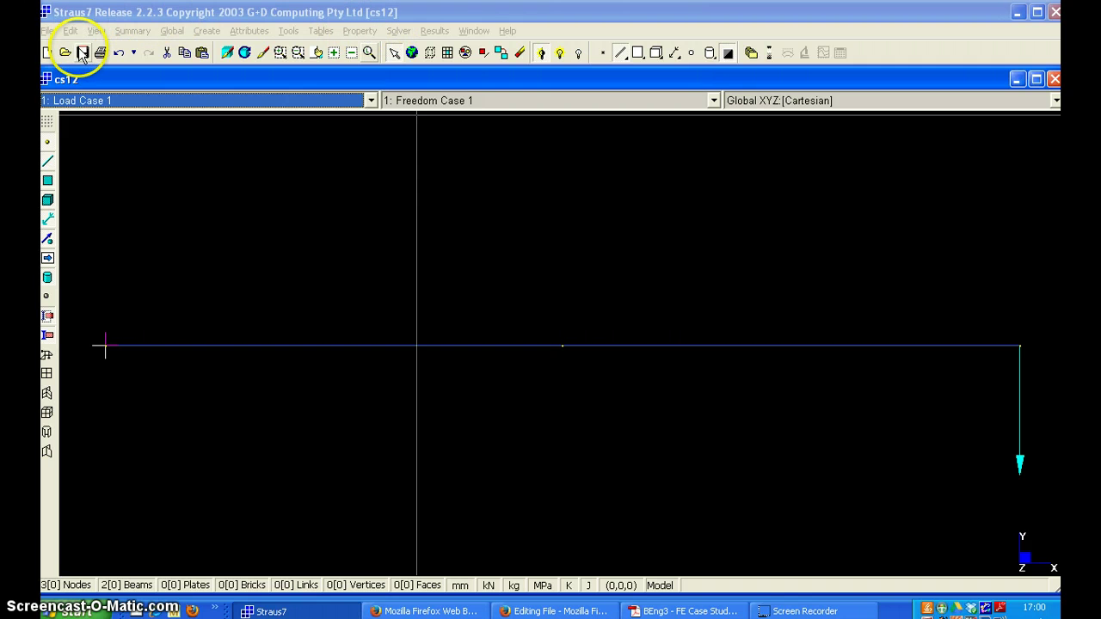
Run the Linear Static analysis for Load Case 1 with Freedom Case 1 and open the result file cs12.lsa.
click(399, 31)
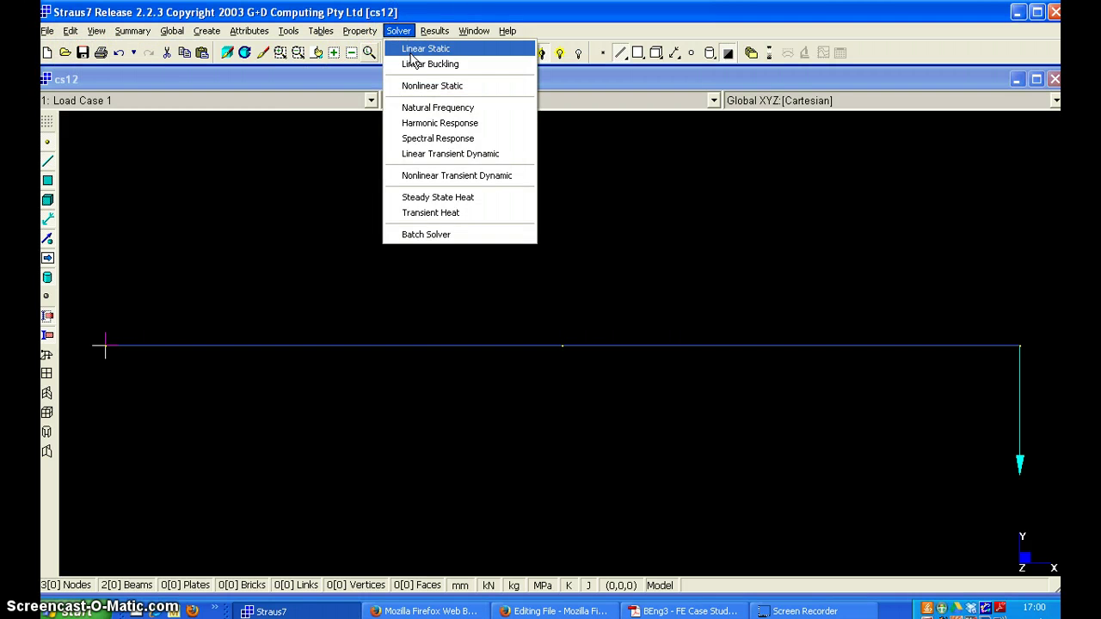
click(412, 54)
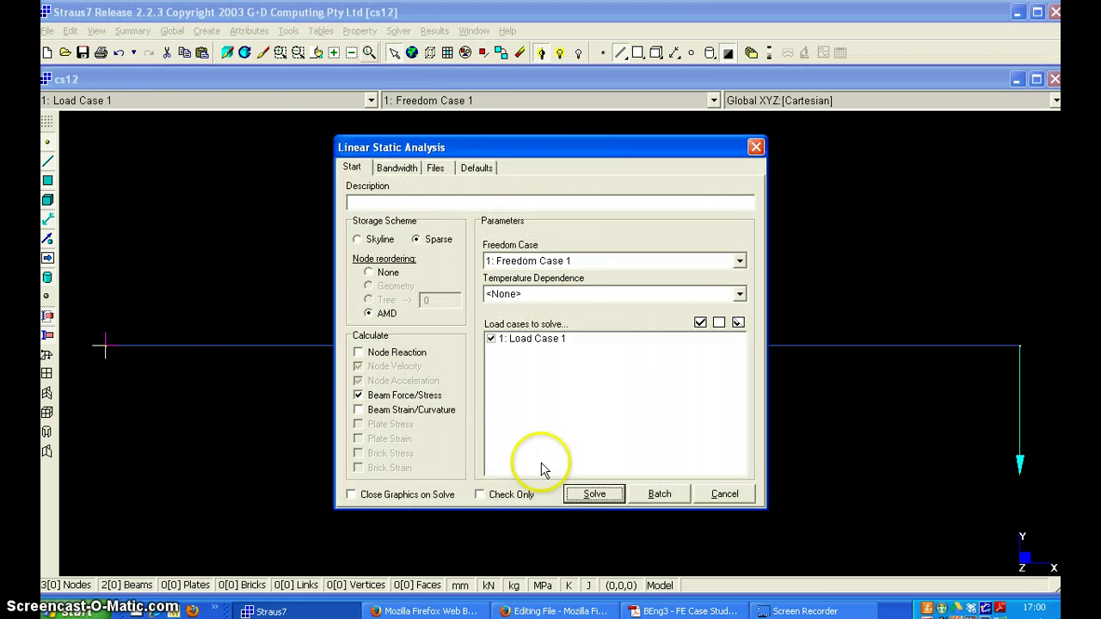
click(569, 492)
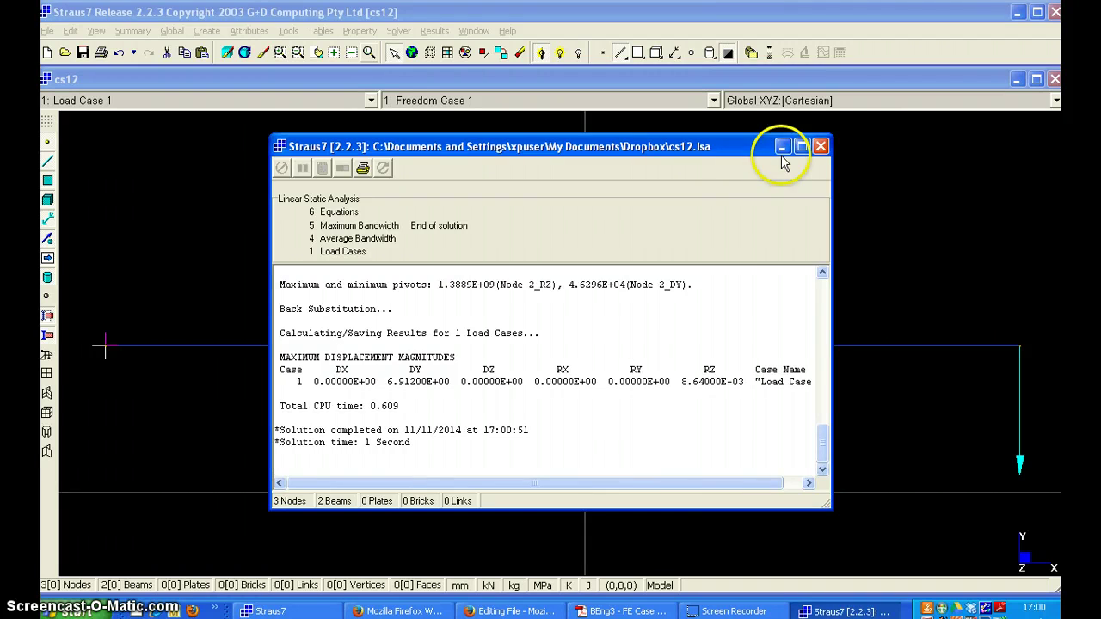
click(820, 147)
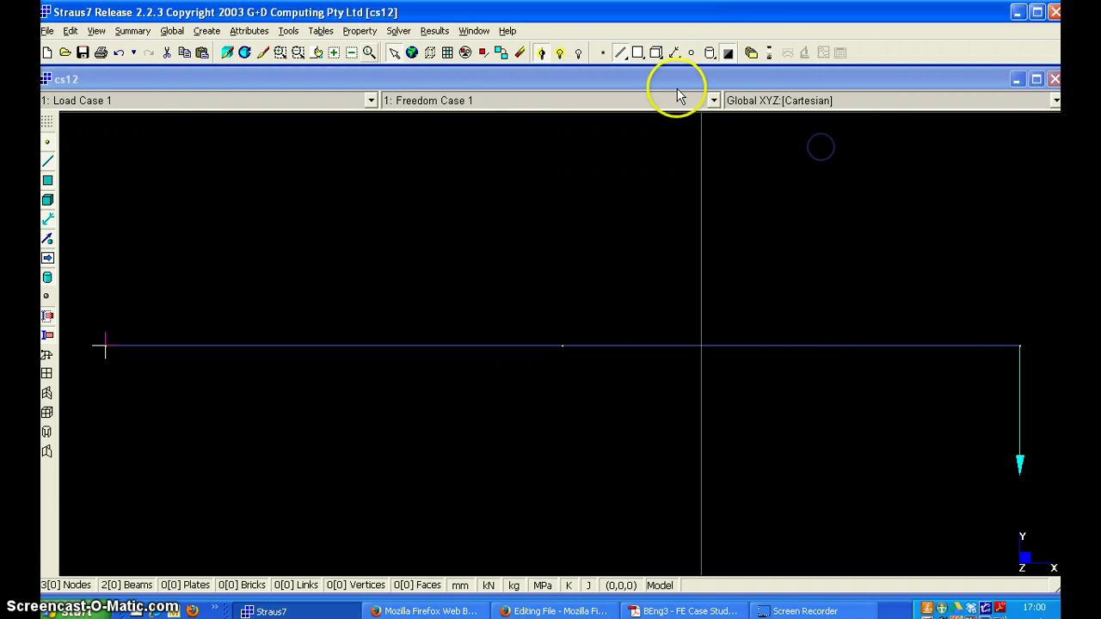
click(750, 52)
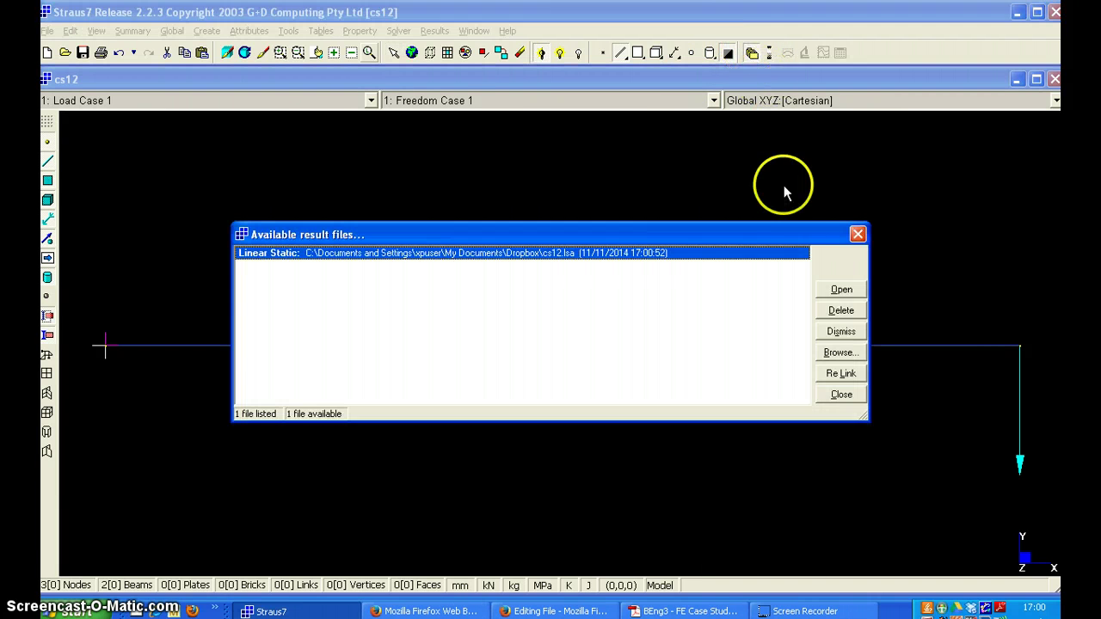
click(840, 291)
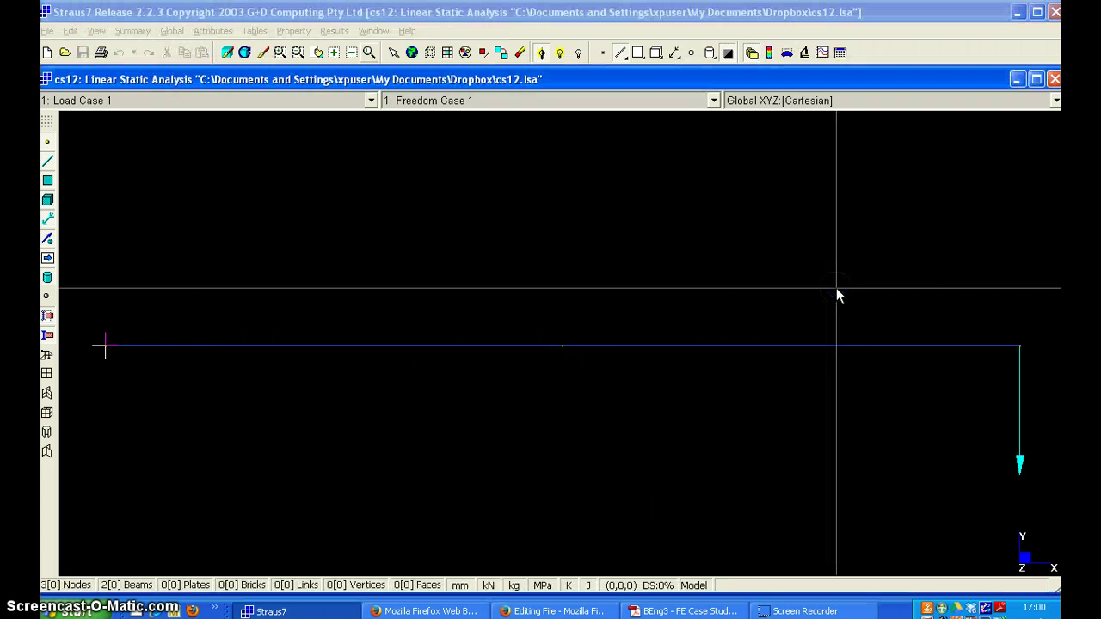
Create a new Vs Position graph of DY displacement from node 1 to node 2 of the subdivided beam and check its data points.
click(823, 54)
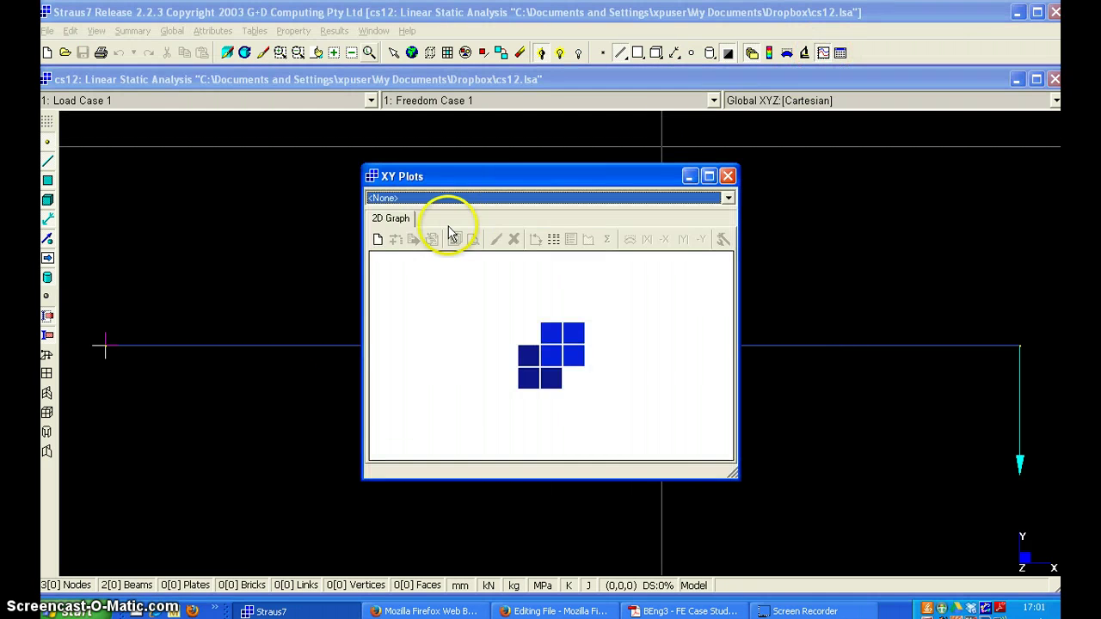
click(377, 241)
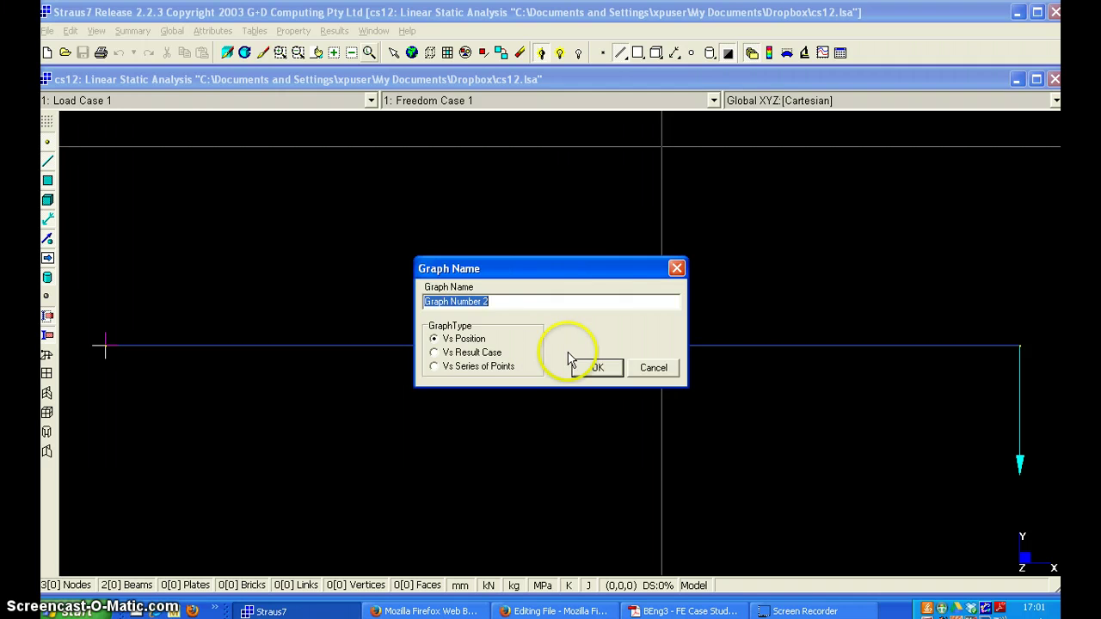
click(594, 370)
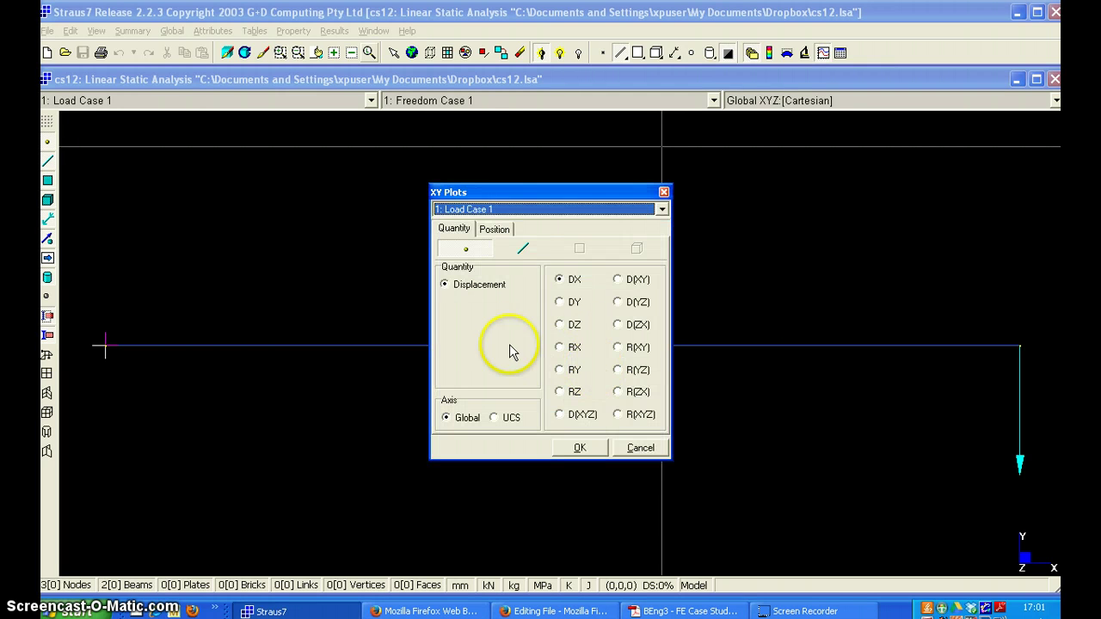
click(565, 307)
click(496, 230)
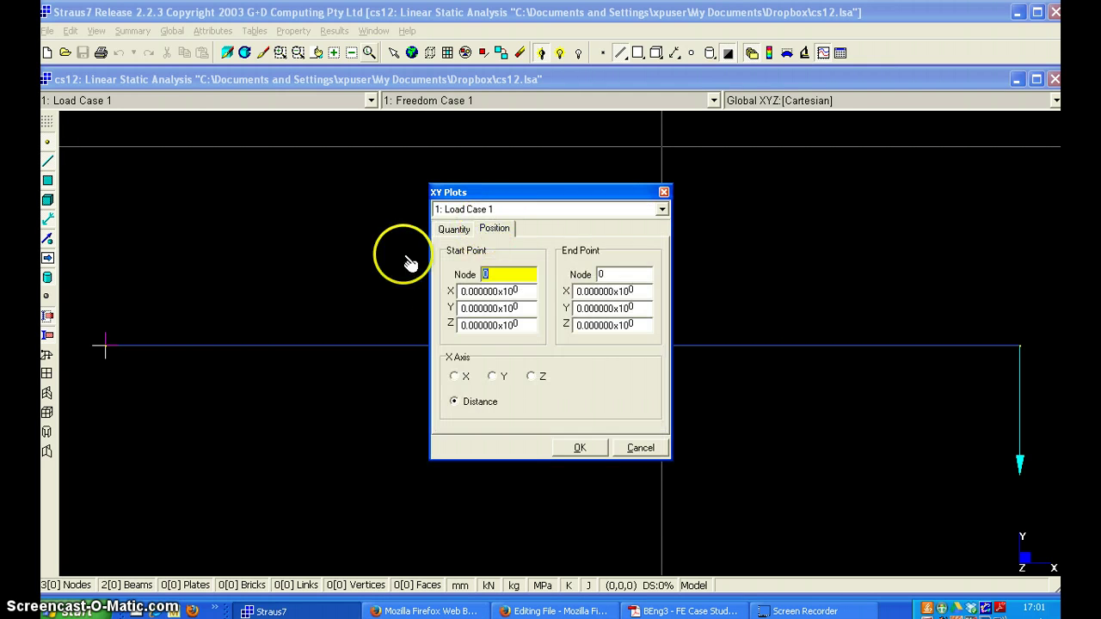
click(105, 348)
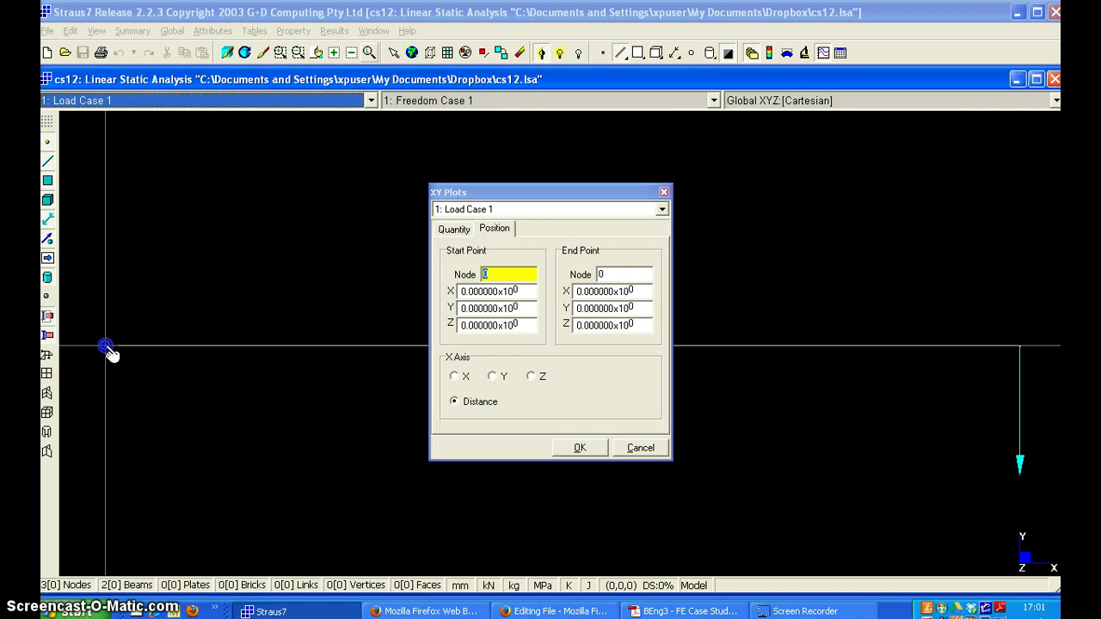
click(1018, 346)
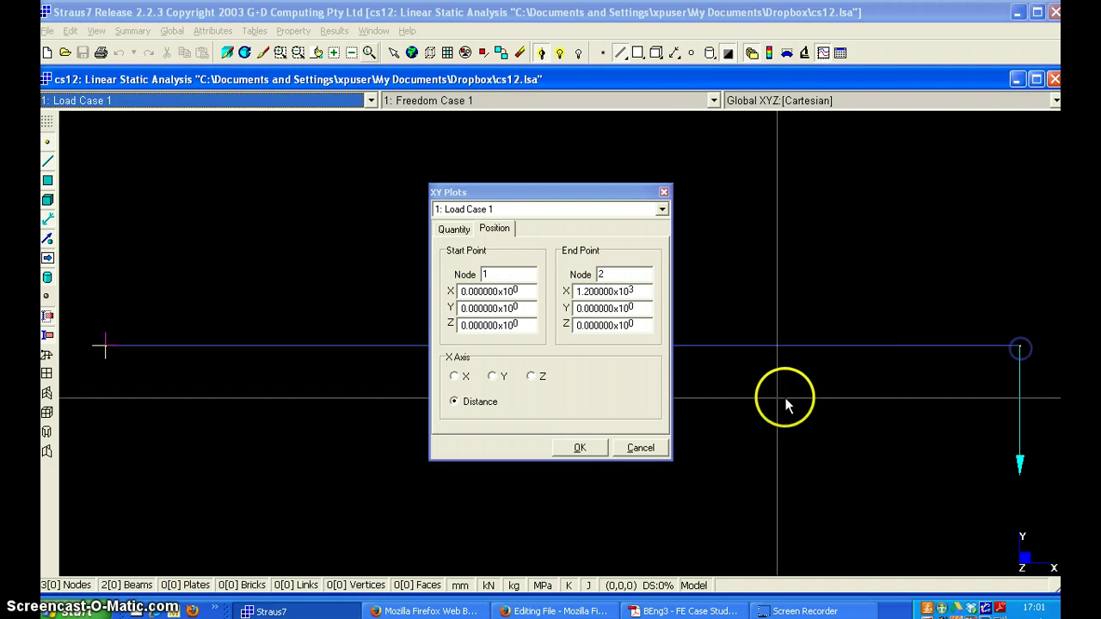
click(578, 448)
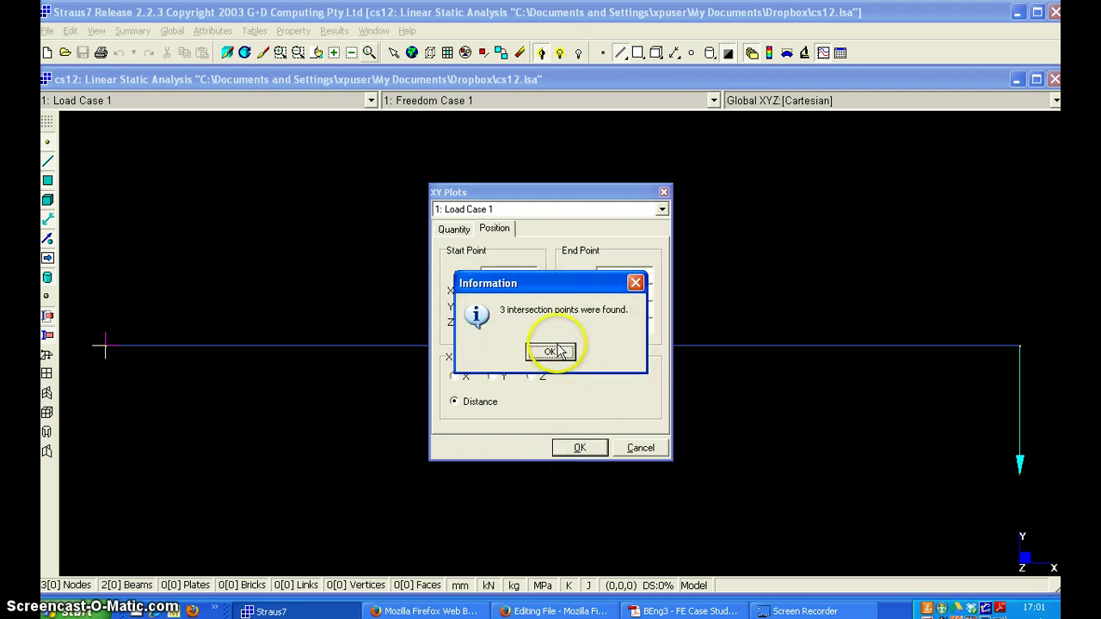
click(551, 353)
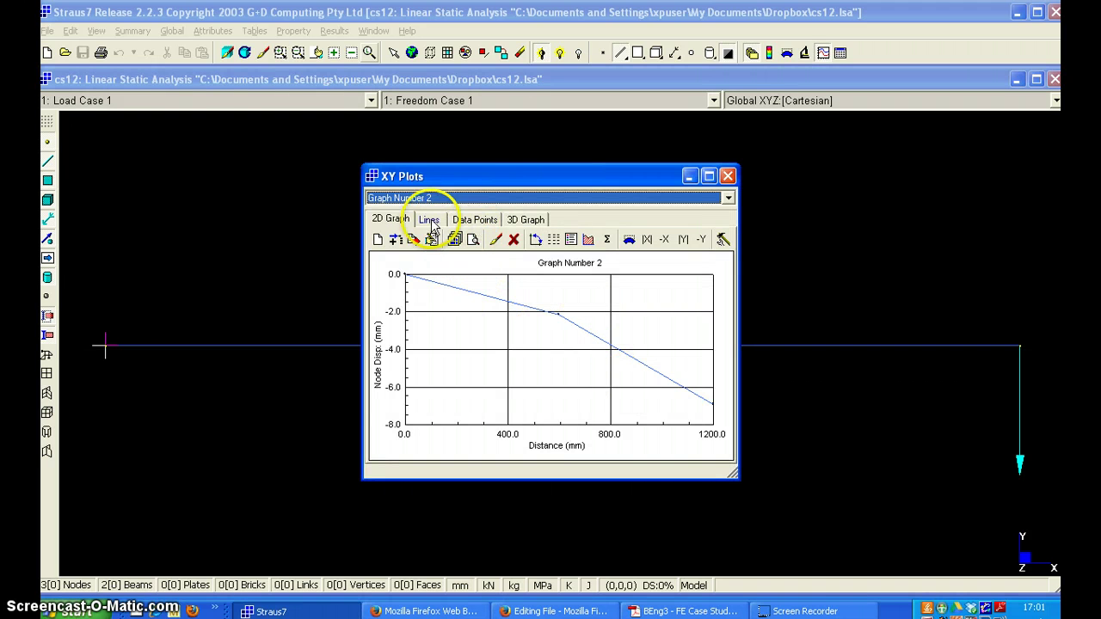
click(462, 220)
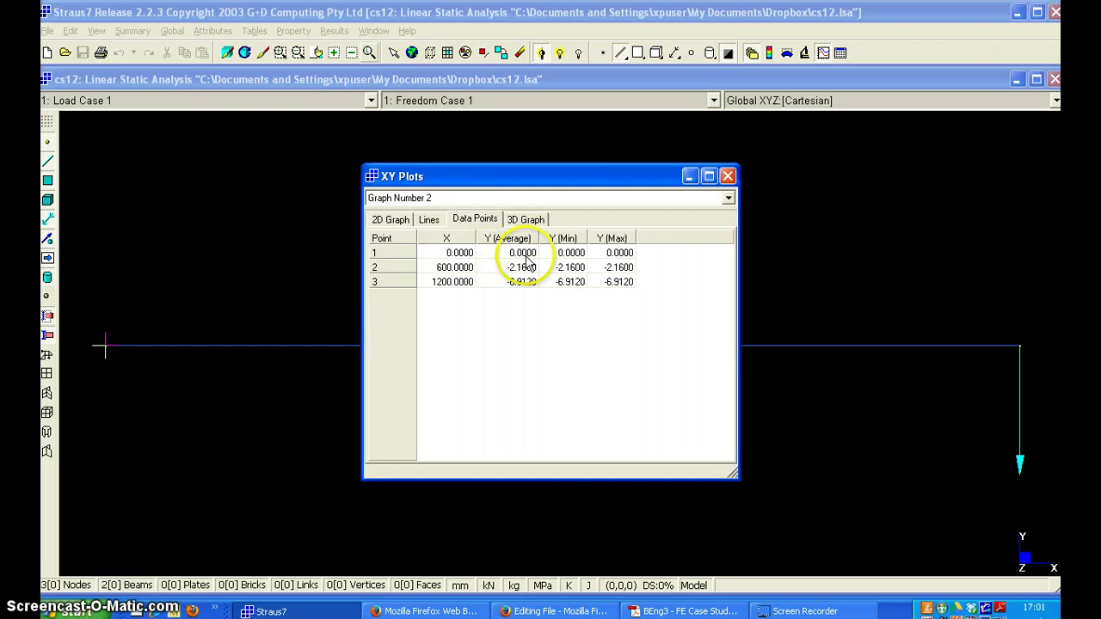
click(728, 177)
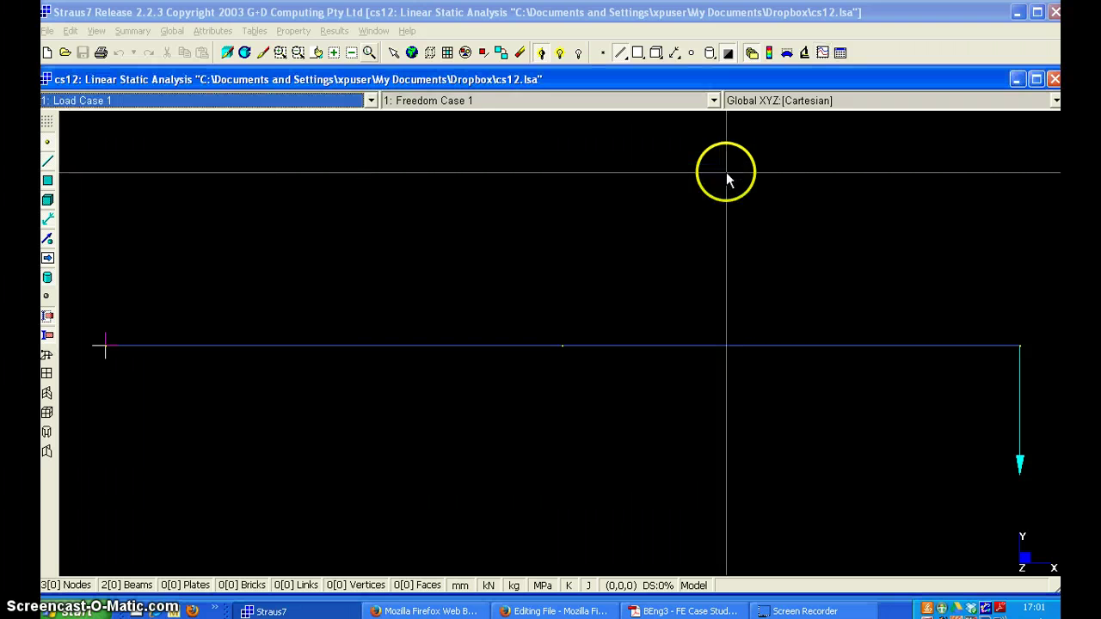
Close the cs12 results and subdivide both beam elements of the cantilever into 2 divisions each.
click(754, 54)
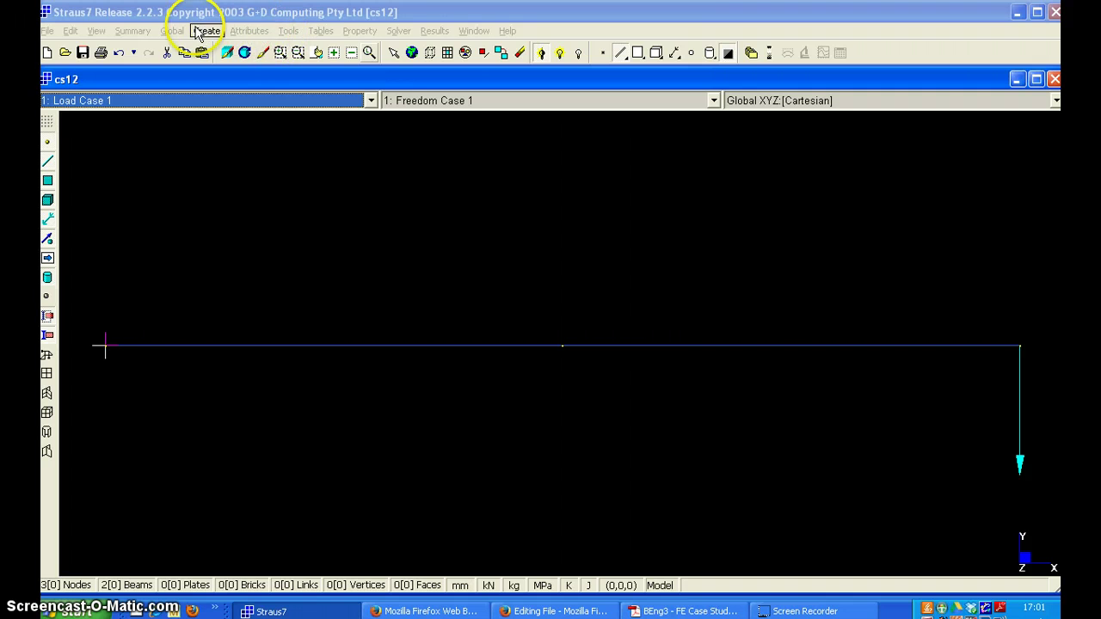
click(289, 33)
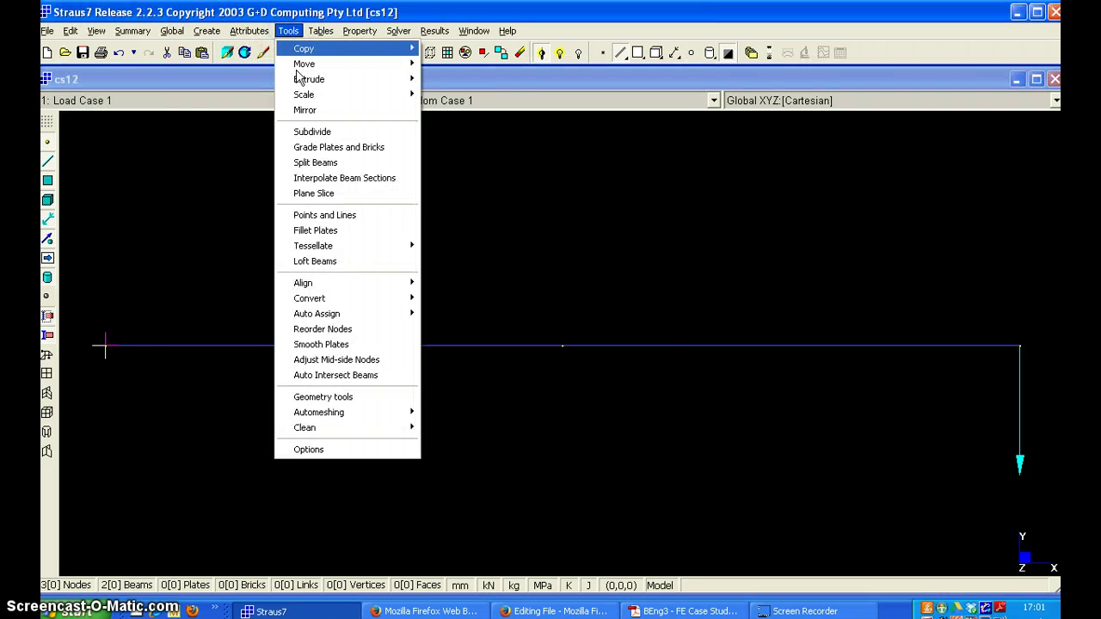
click(295, 134)
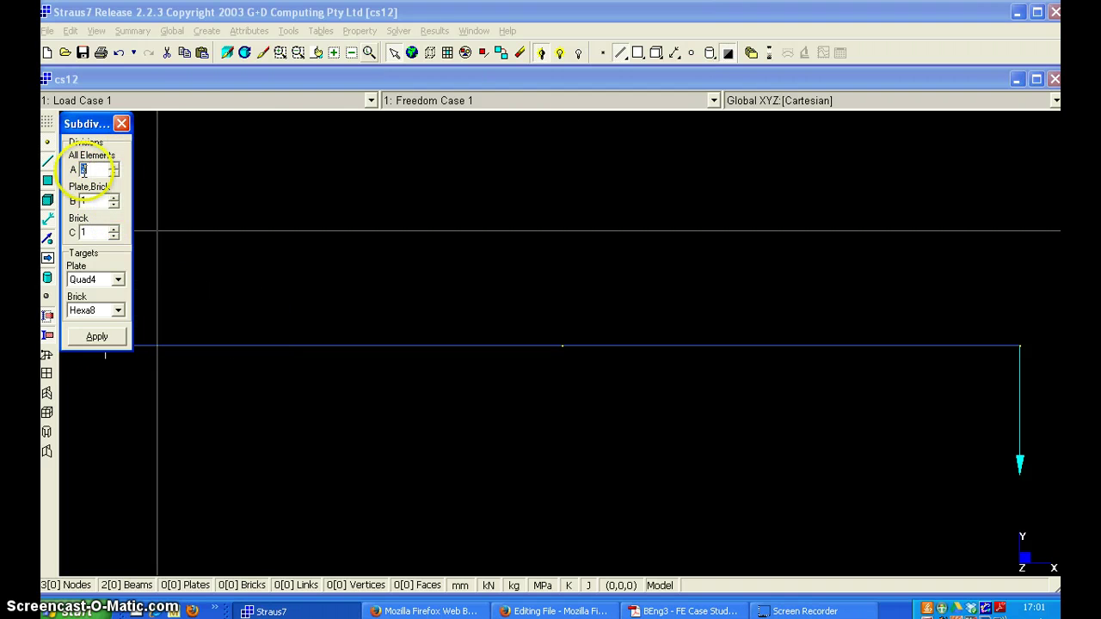
click(302, 346)
click(669, 346)
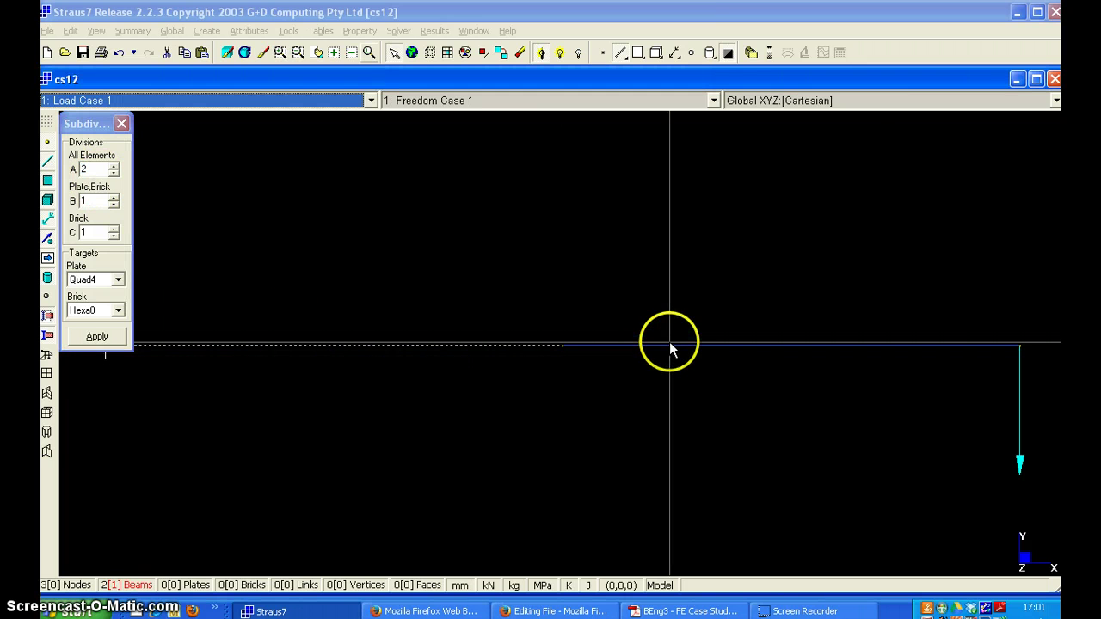
click(86, 337)
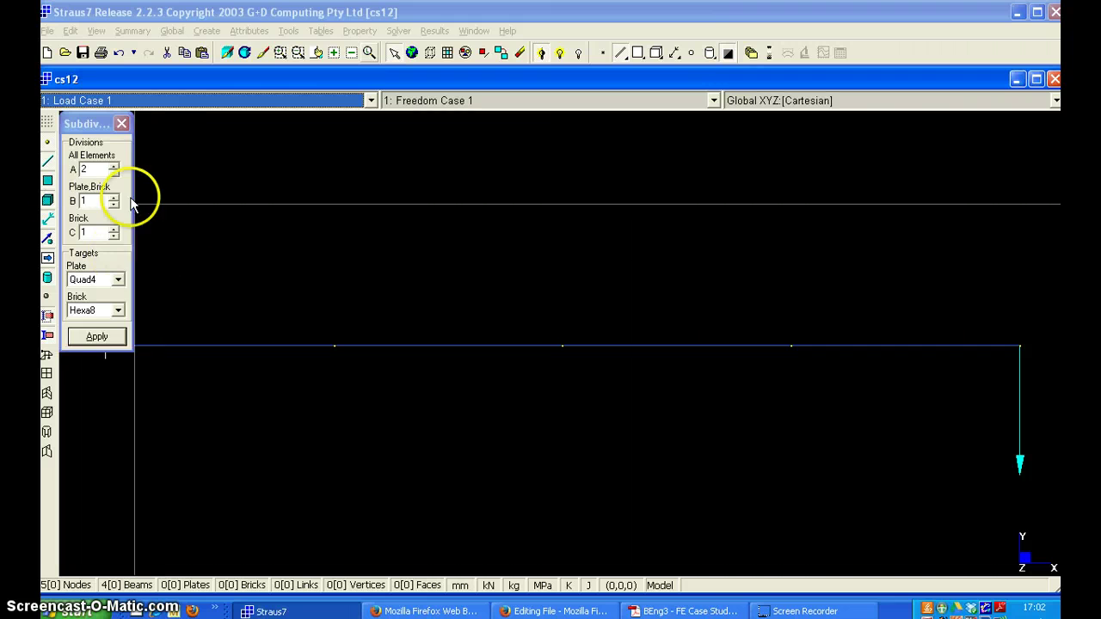
click(121, 123)
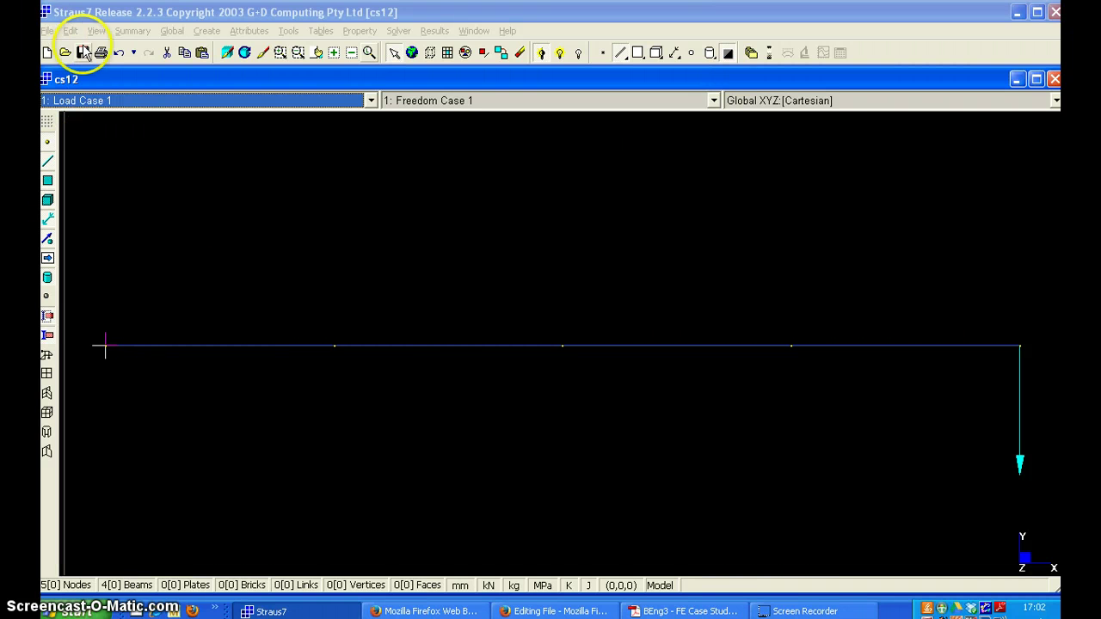
Save the subdivided model under the new name cs14 in the Dropbox folder.
click(47, 31)
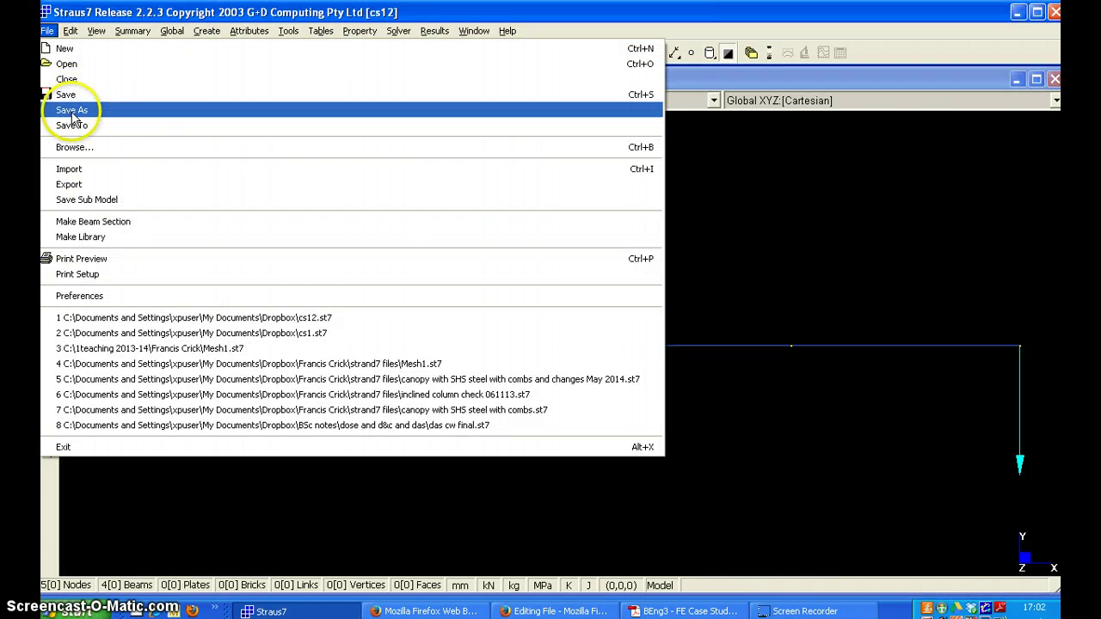
click(73, 111)
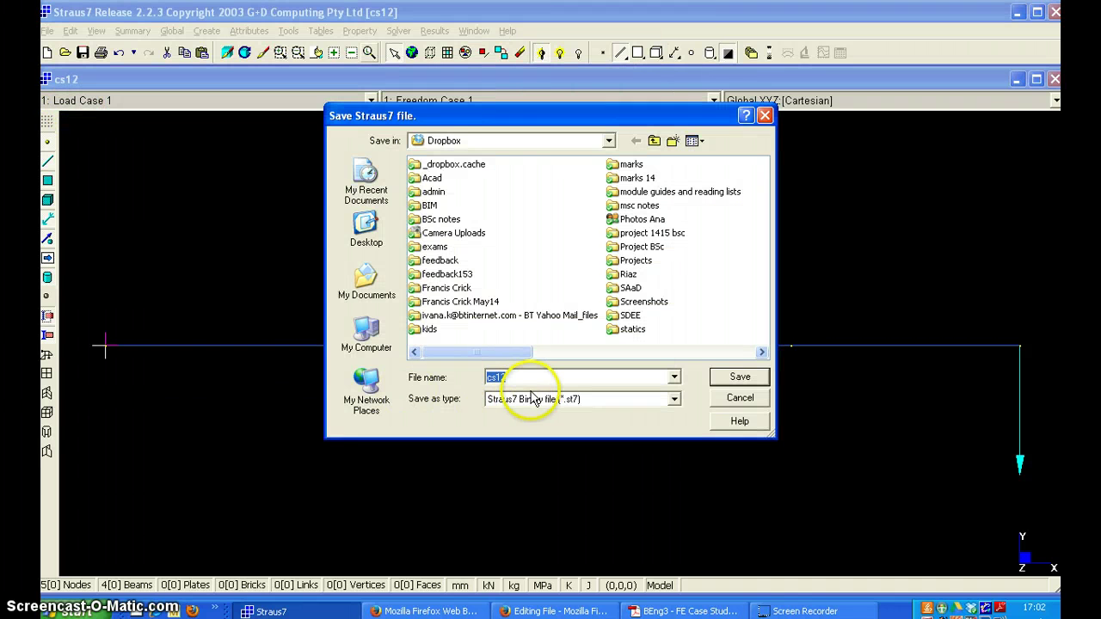
click(526, 375)
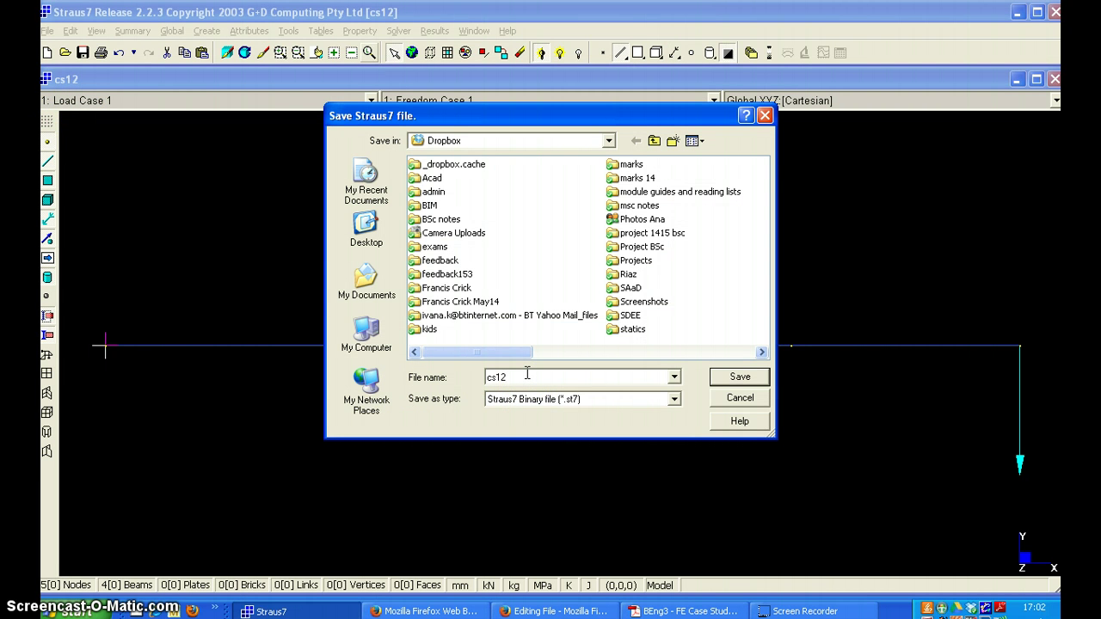
text(4)
key(Return)
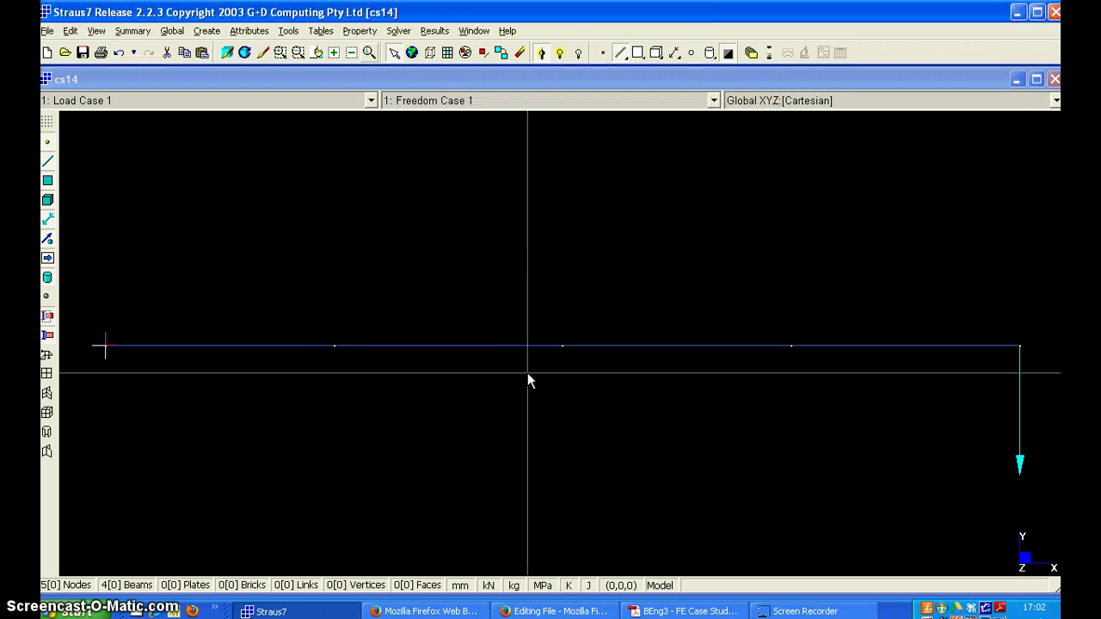
Solve the Linear Static analysis for Load Case 1 with Freedom Case 1 and open the result file cs14.lsa.
click(398, 31)
click(413, 44)
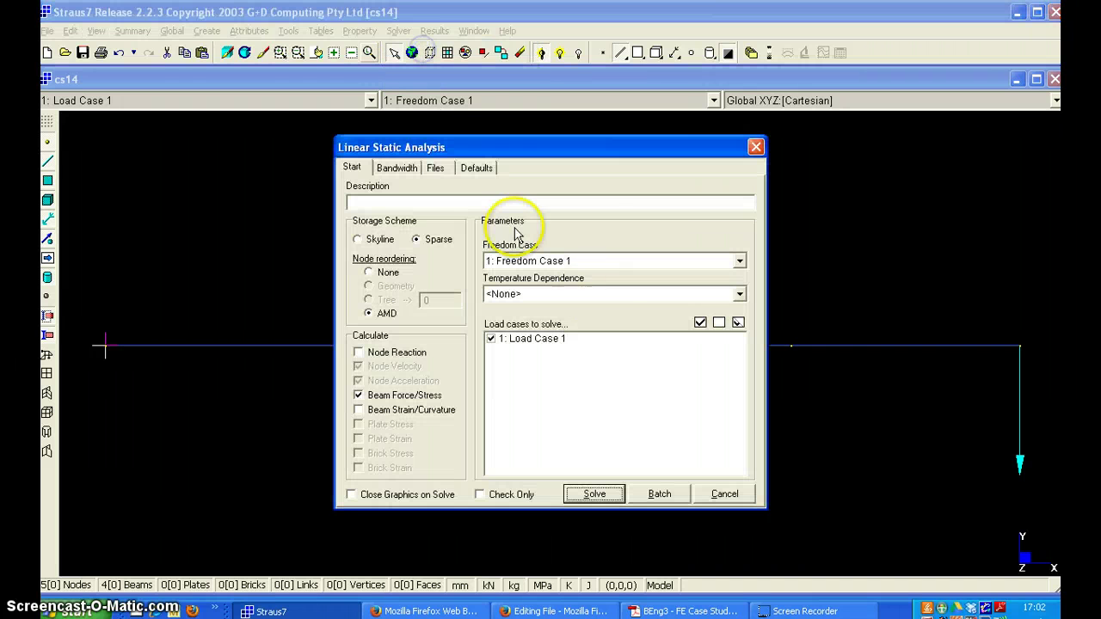
click(593, 493)
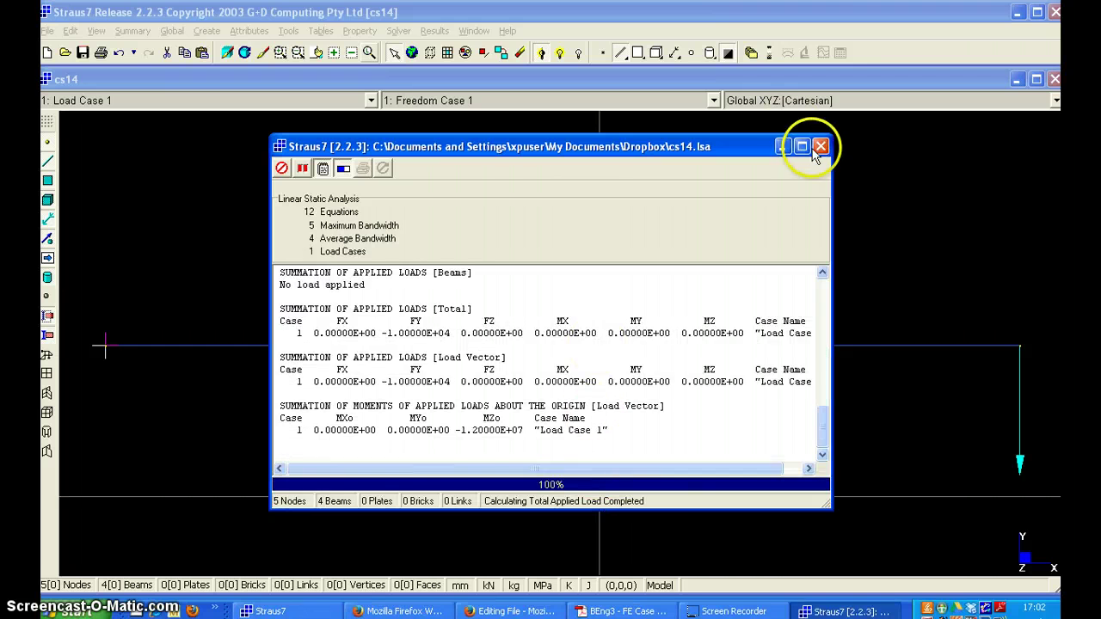
click(820, 148)
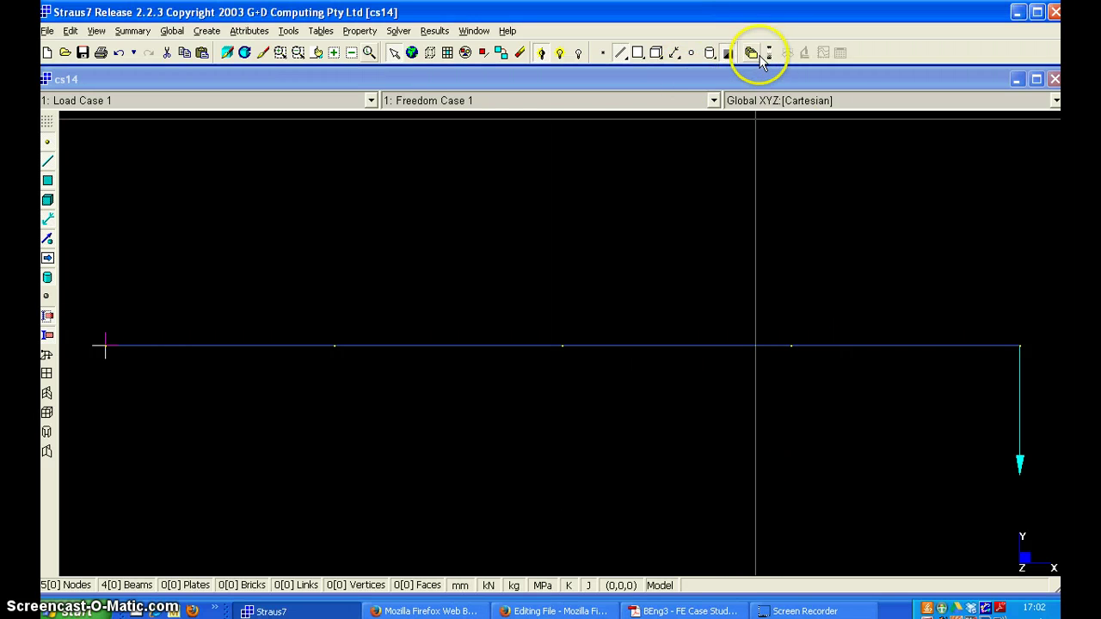
click(751, 52)
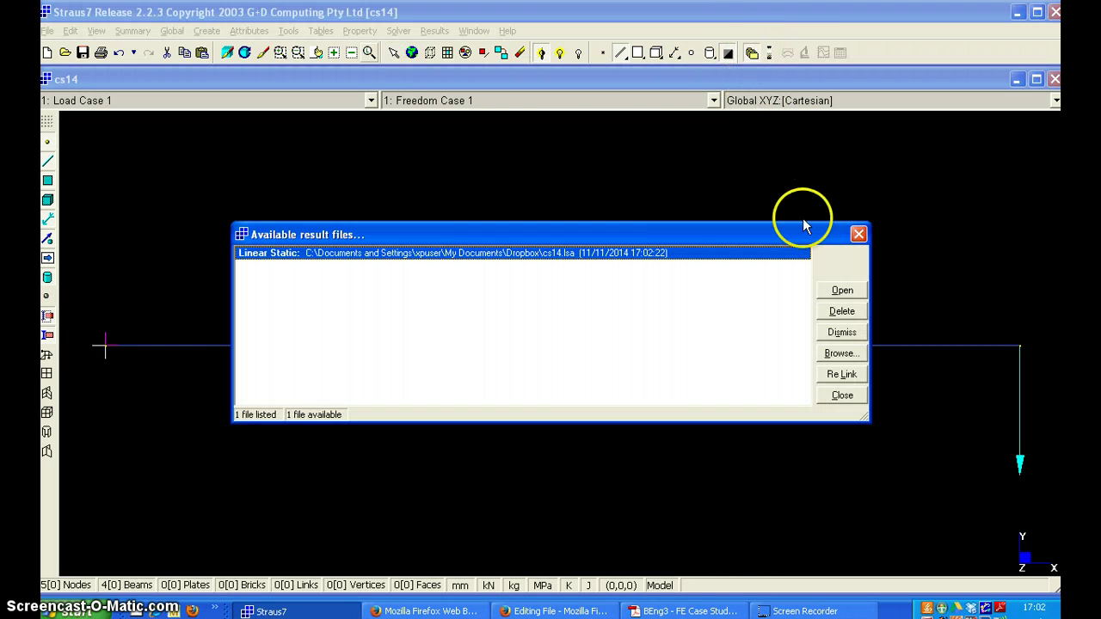
click(842, 289)
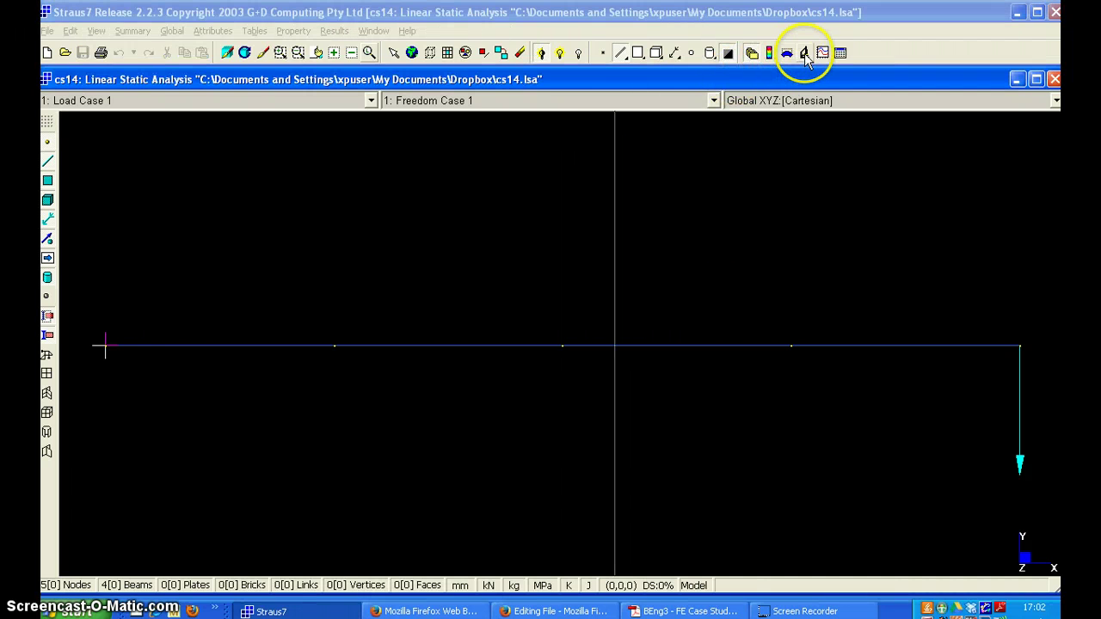
Create a Vs Position graph of DY displacement from node 1 to node 2 of the cs14 cantilever and review its data points.
click(823, 52)
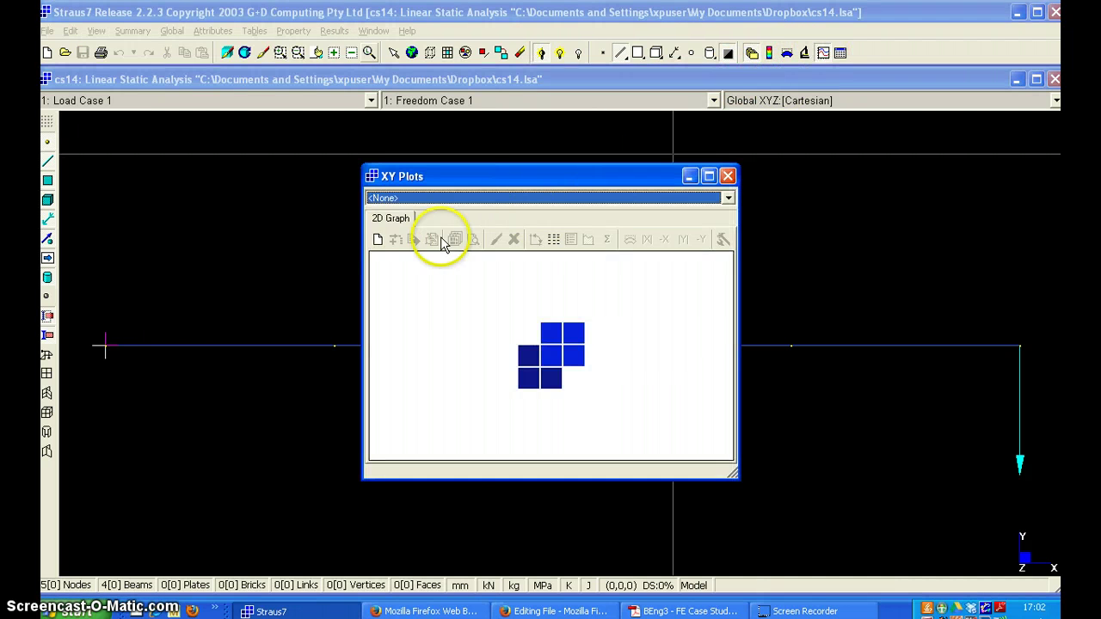
click(377, 239)
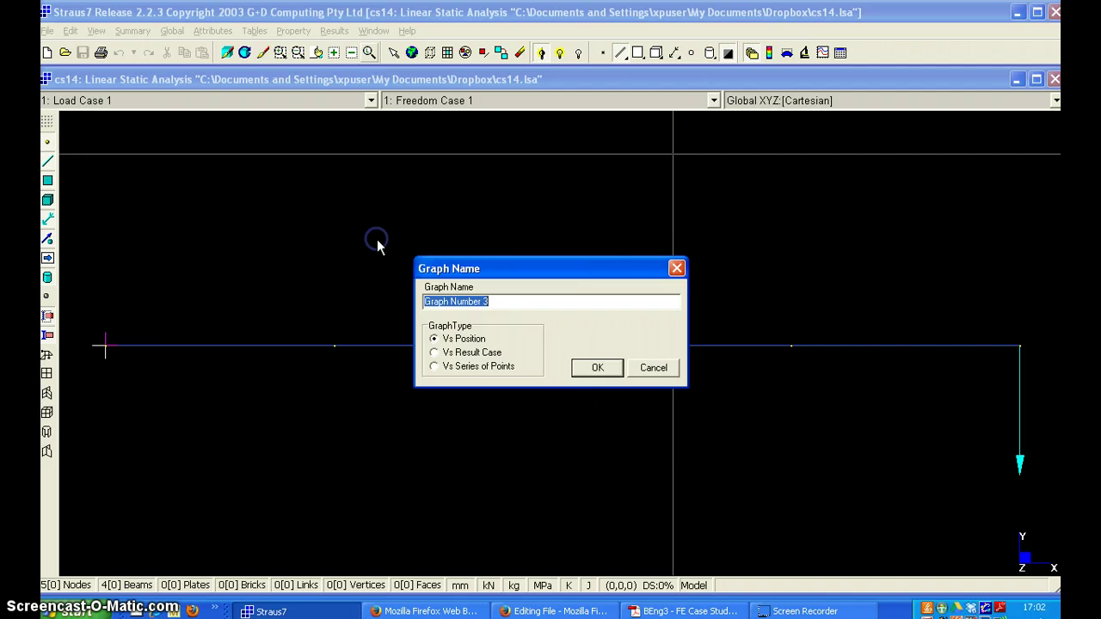
click(593, 368)
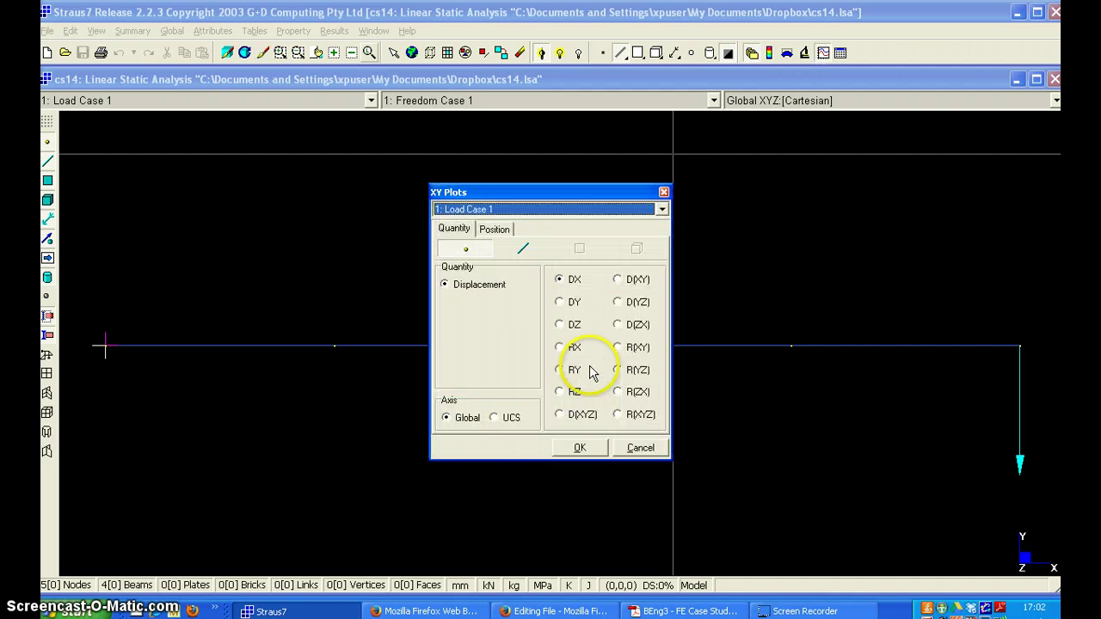
click(559, 301)
click(496, 229)
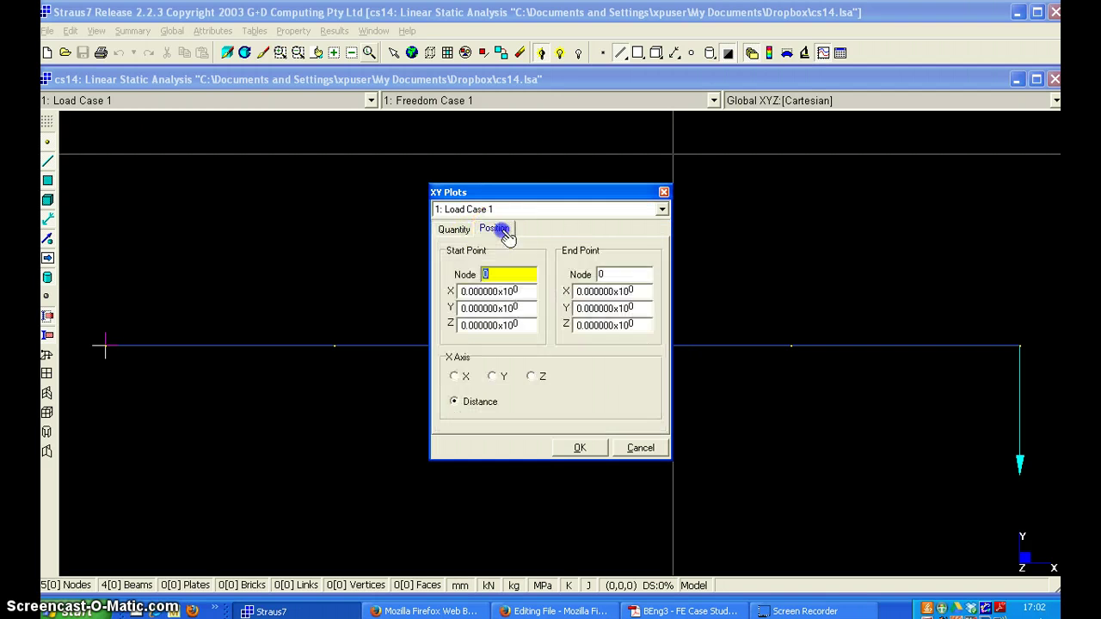
click(105, 345)
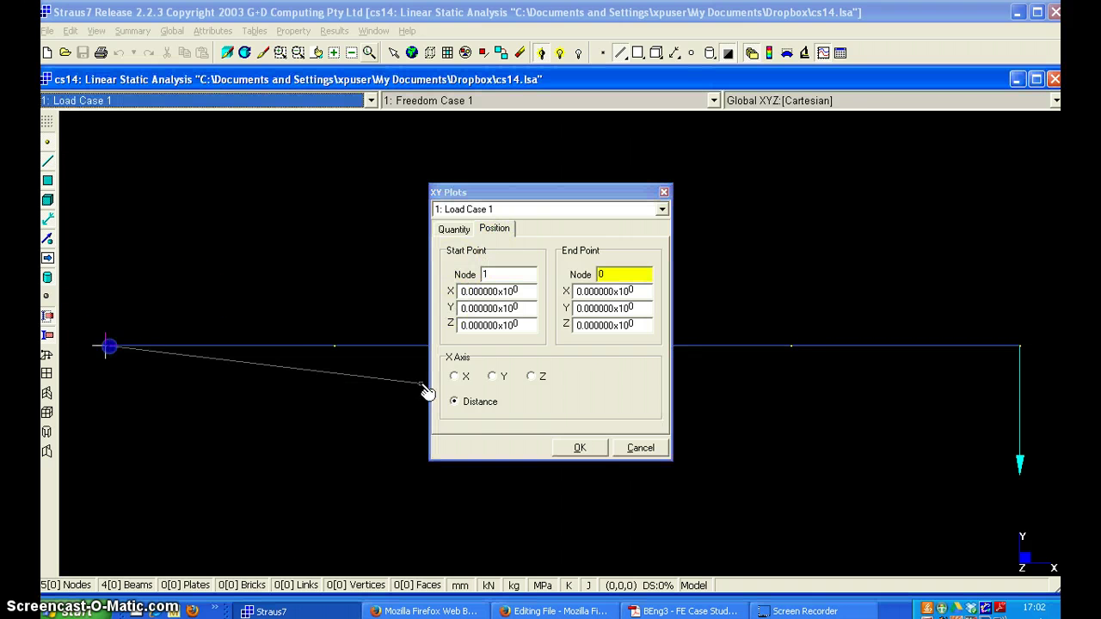
click(1021, 346)
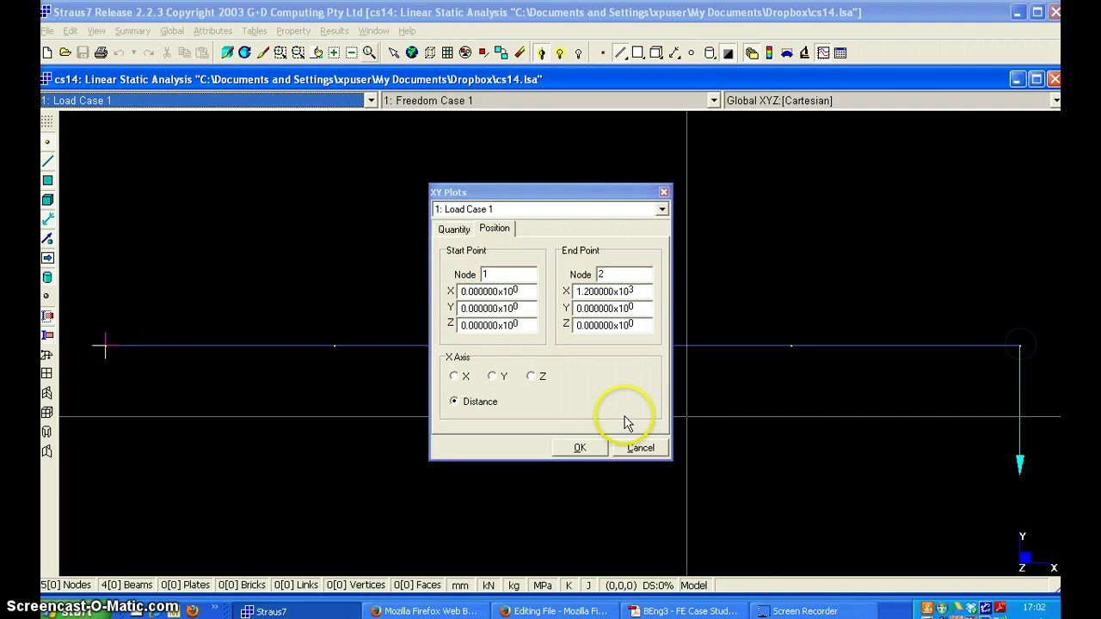
click(583, 448)
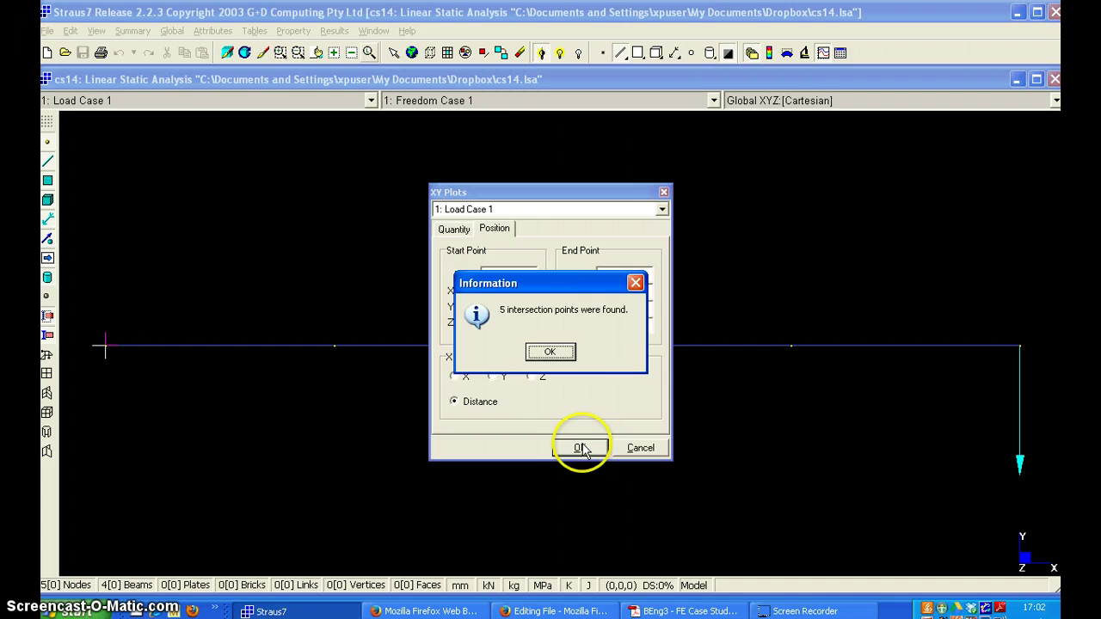
click(548, 353)
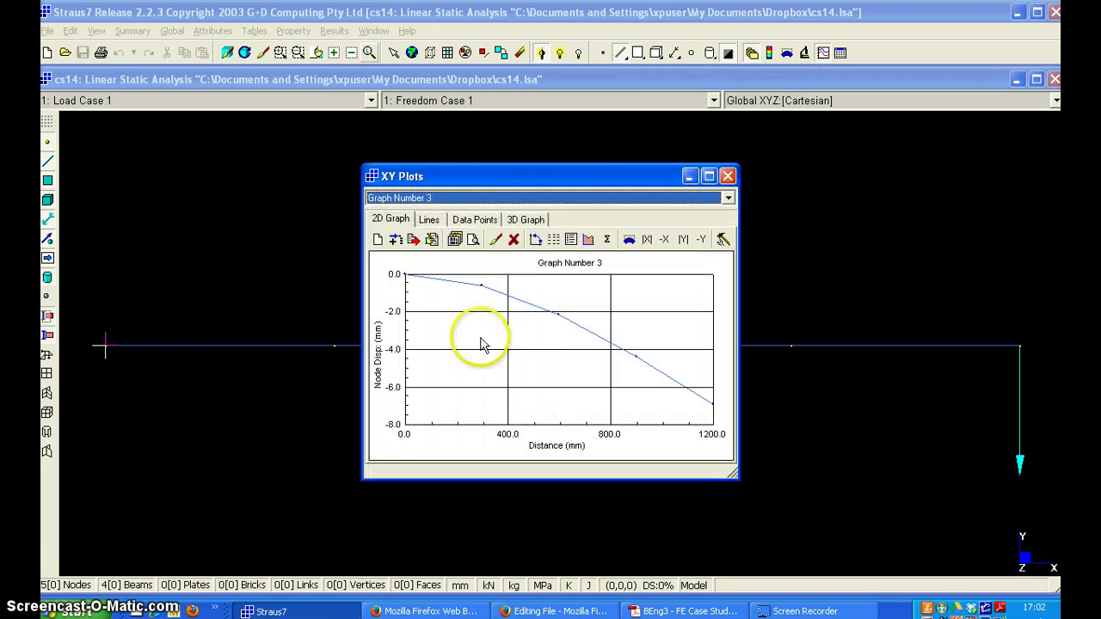
click(474, 220)
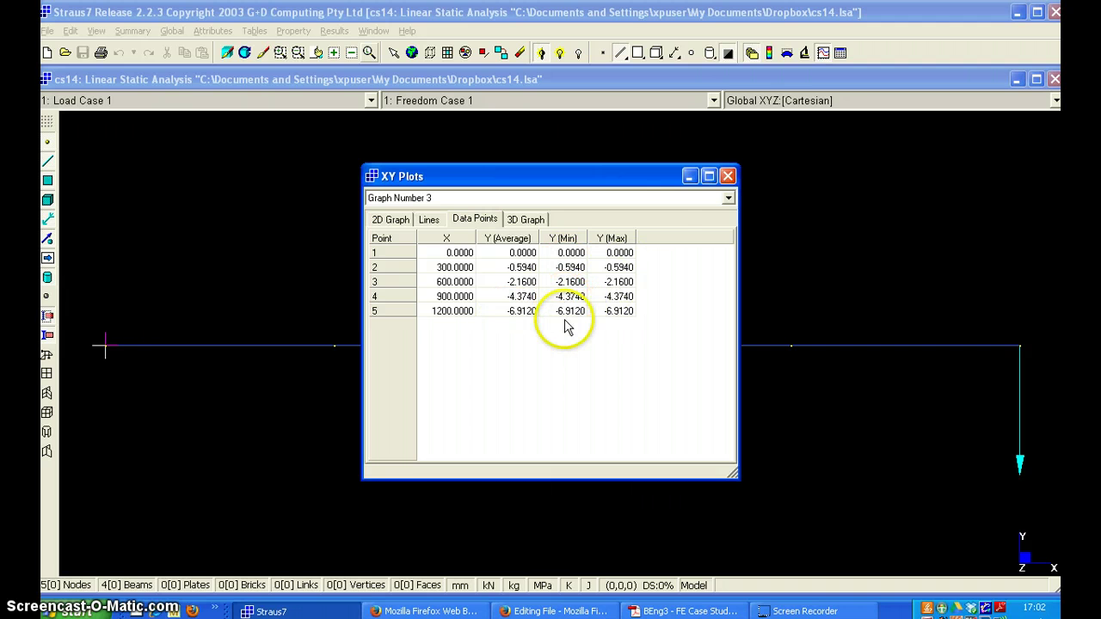
click(727, 178)
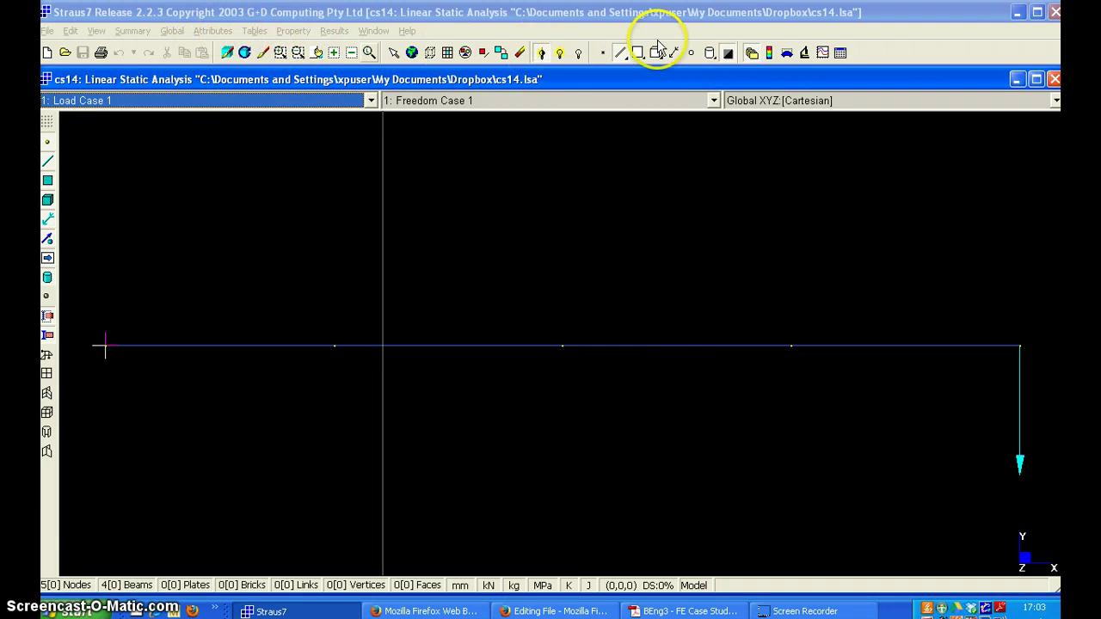
Close the cs14 results, select all beams and subdivide each one into 2 elements.
click(750, 53)
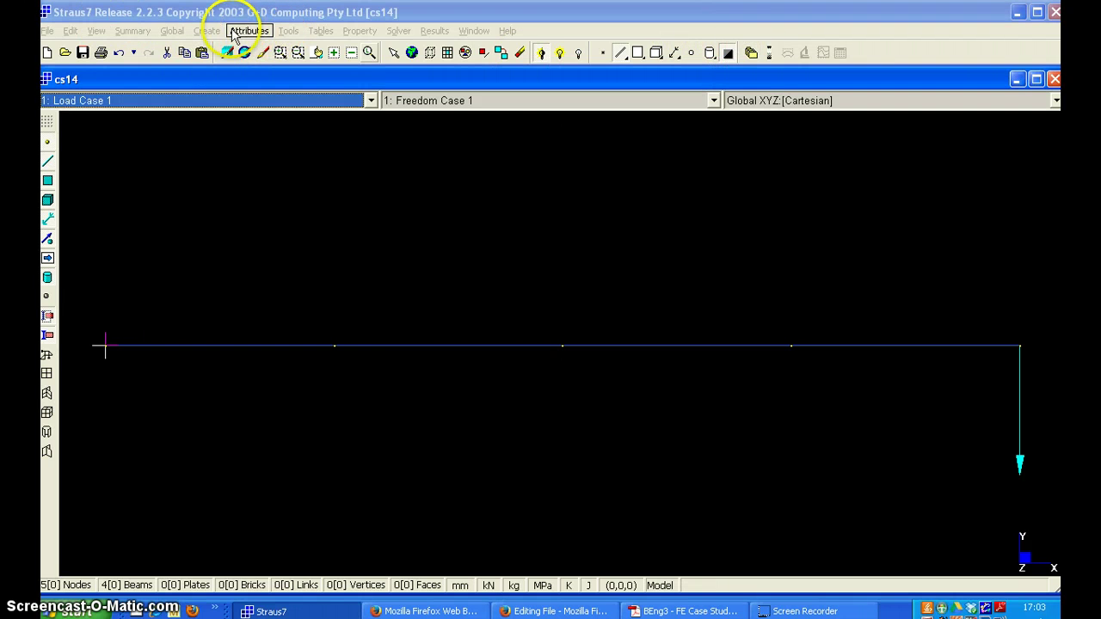
click(287, 31)
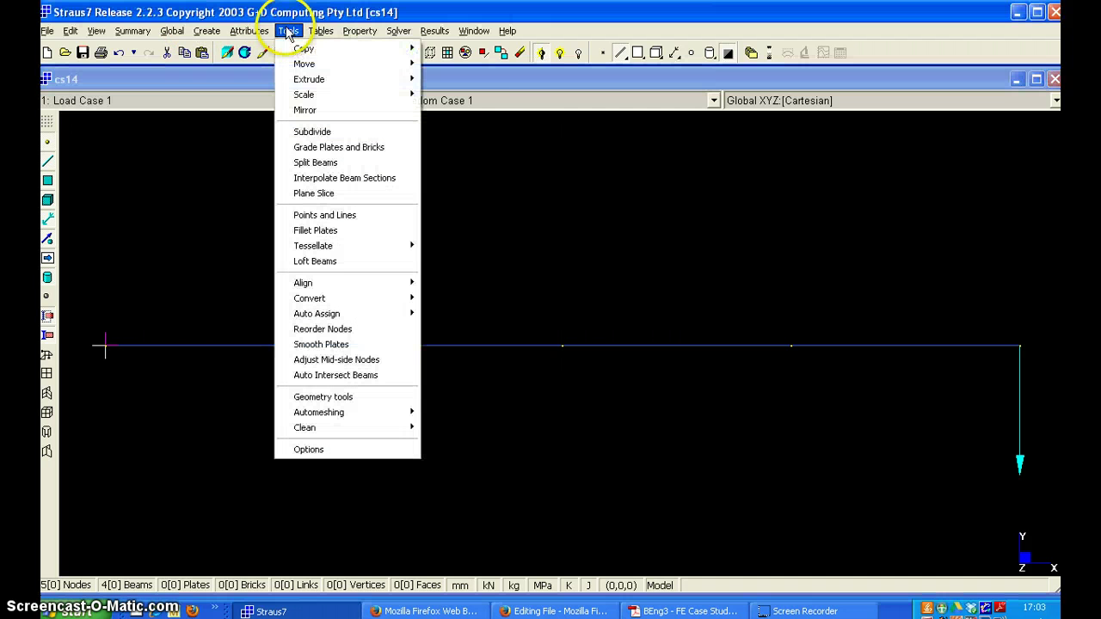
click(312, 132)
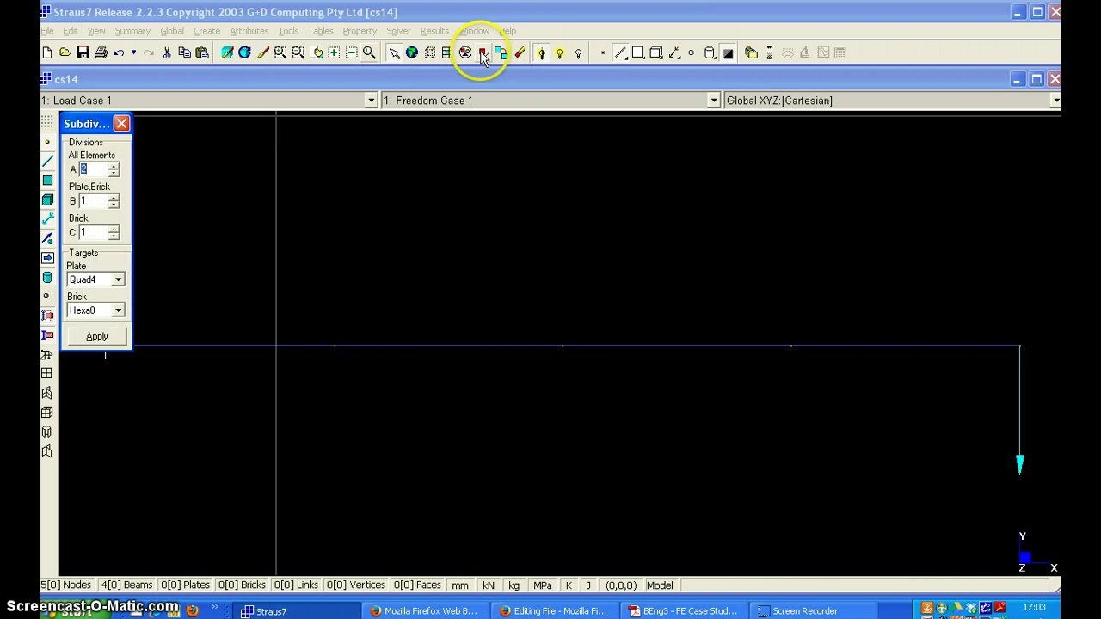
click(412, 53)
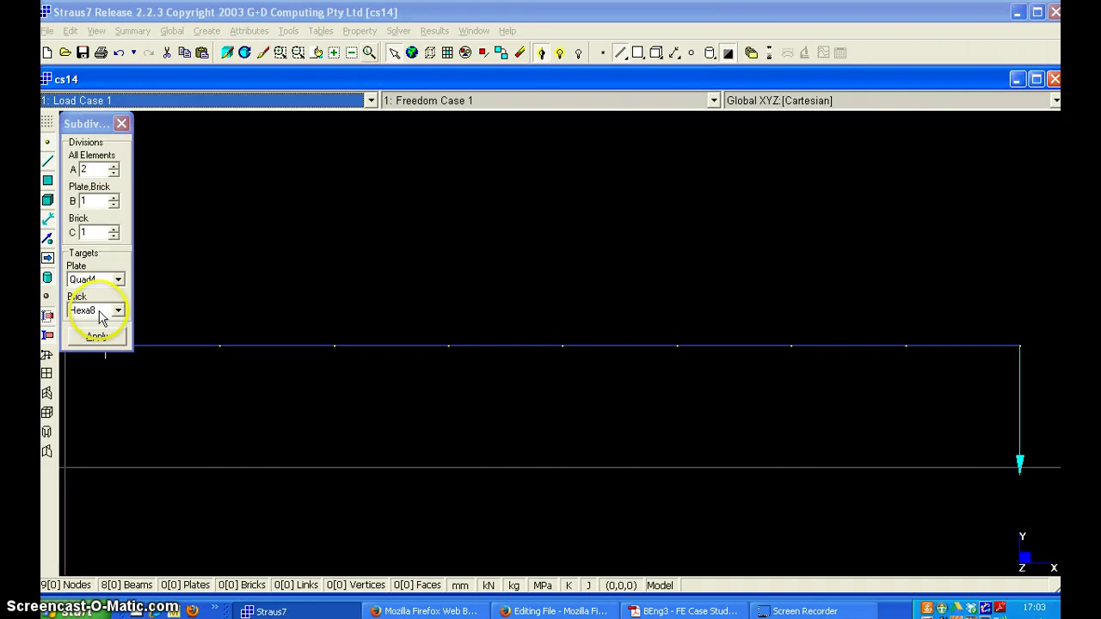
click(121, 125)
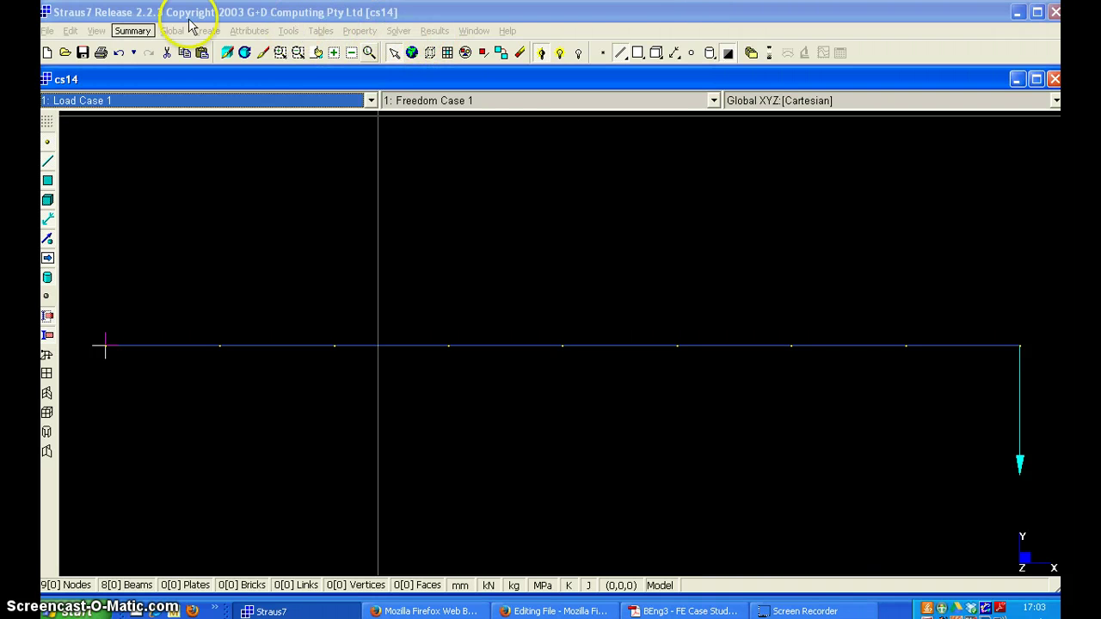
Save the refined cantilever model as cs18 in the Dropbox folder.
click(46, 31)
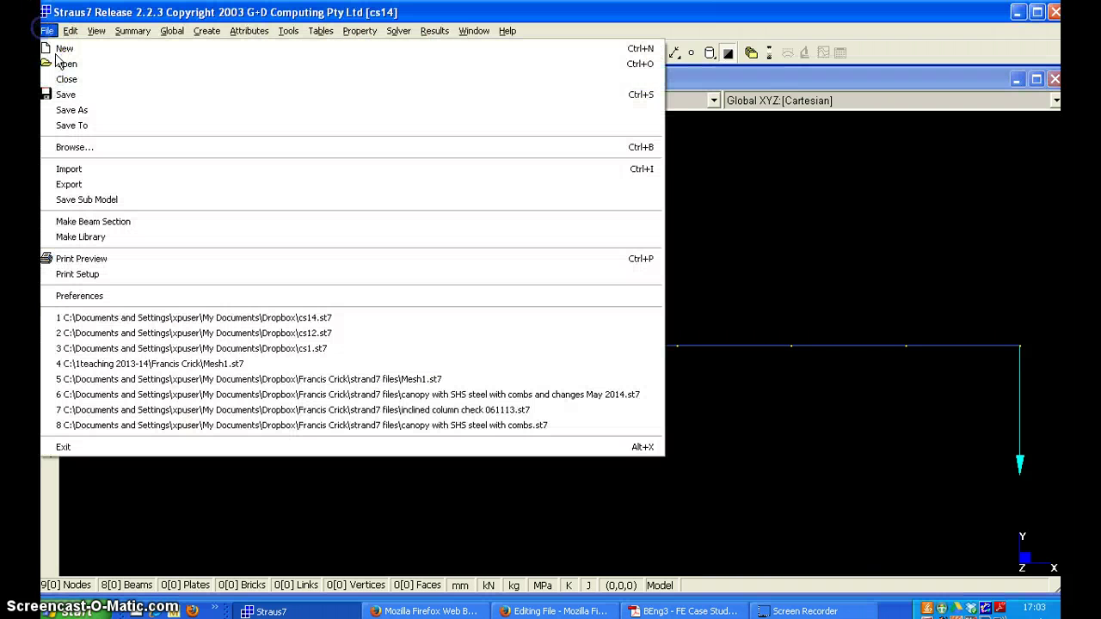
click(69, 110)
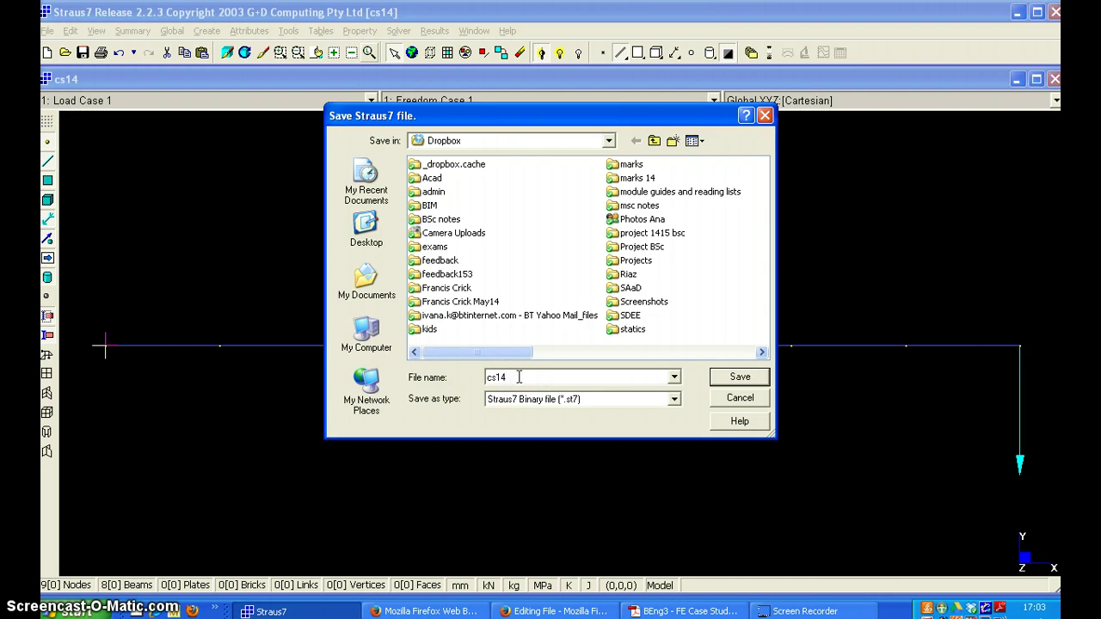
text(8)
click(721, 378)
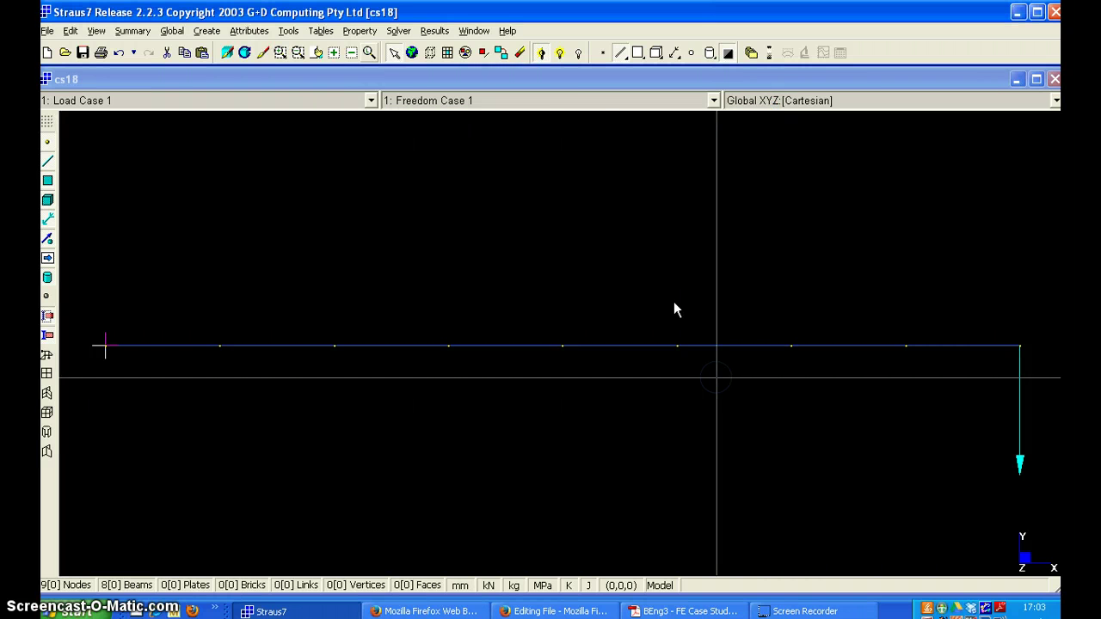
Solve the Linear Static analysis of cs18 for Load Case 1 with Freedom Case 1 and open the result file cs18.lsa.
click(398, 32)
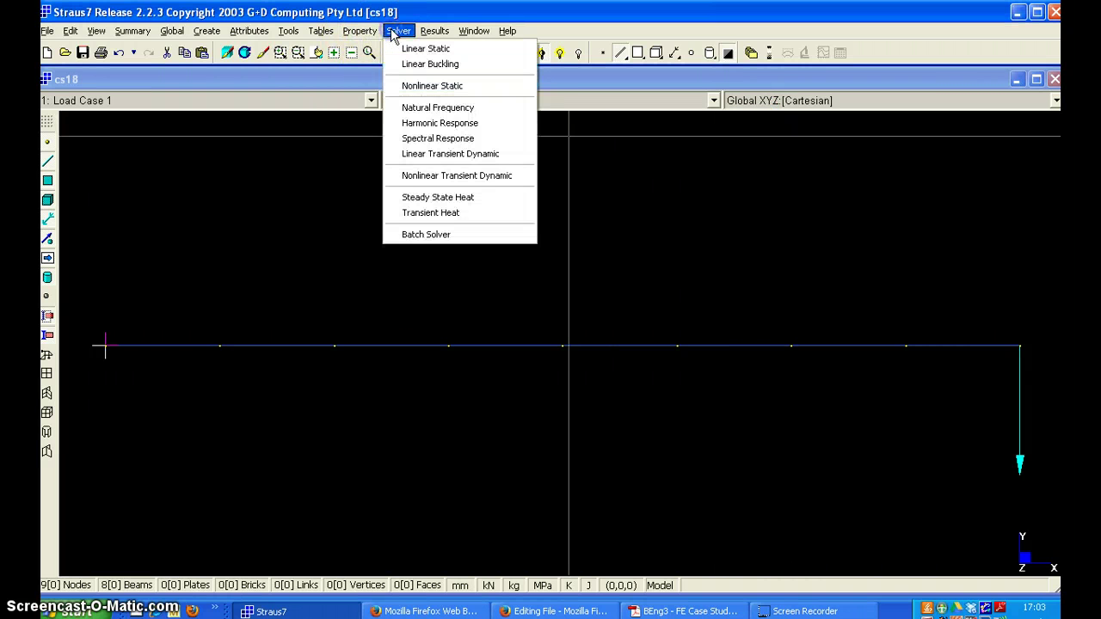
click(404, 49)
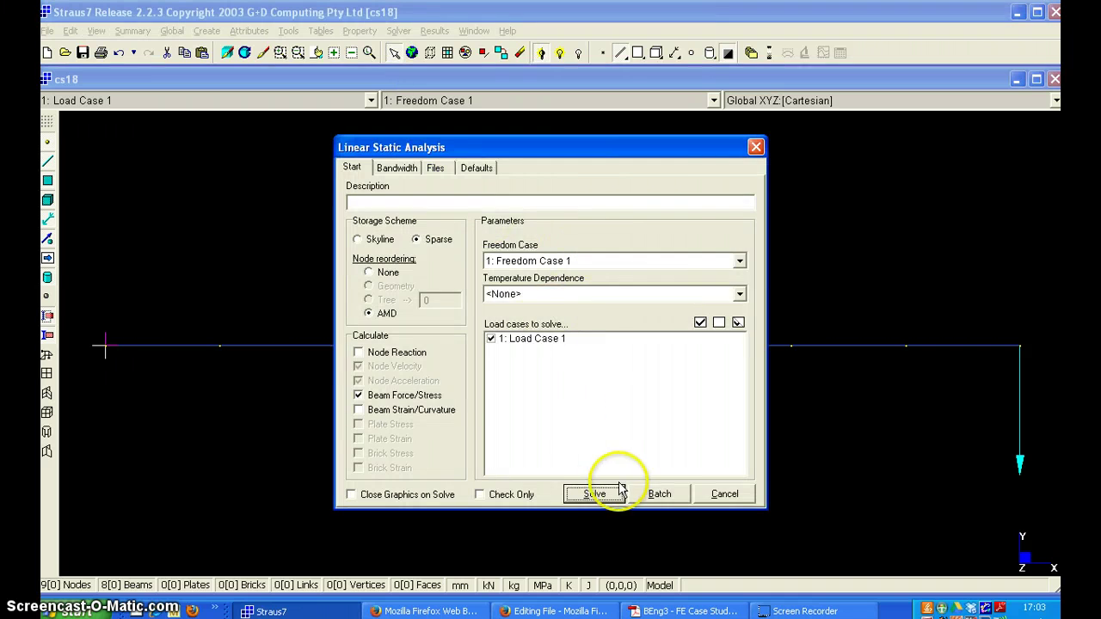
click(619, 492)
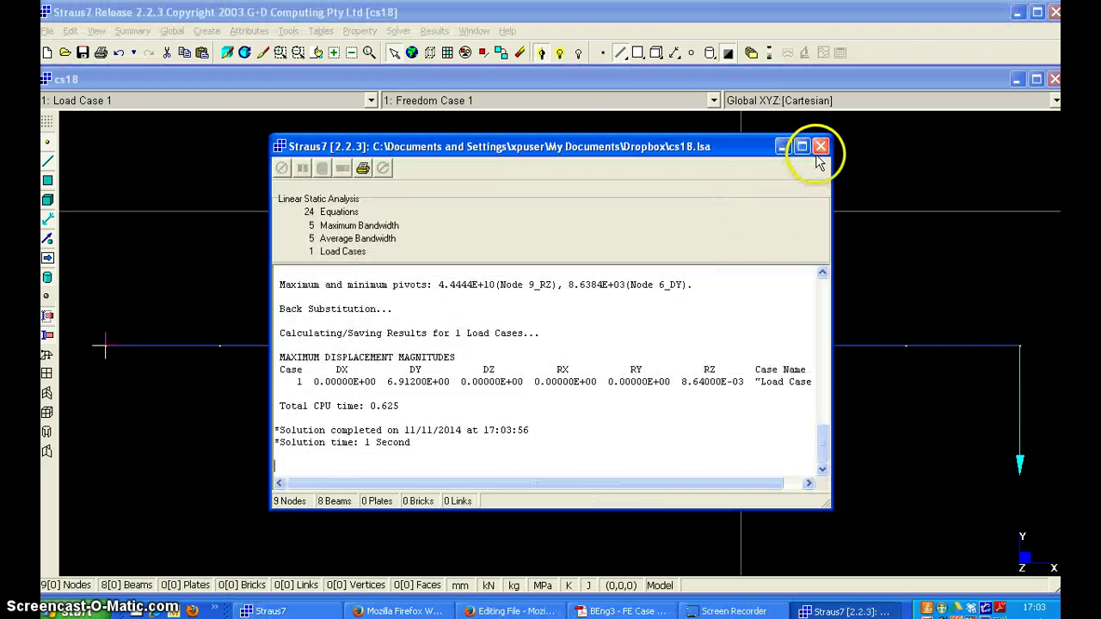
click(820, 146)
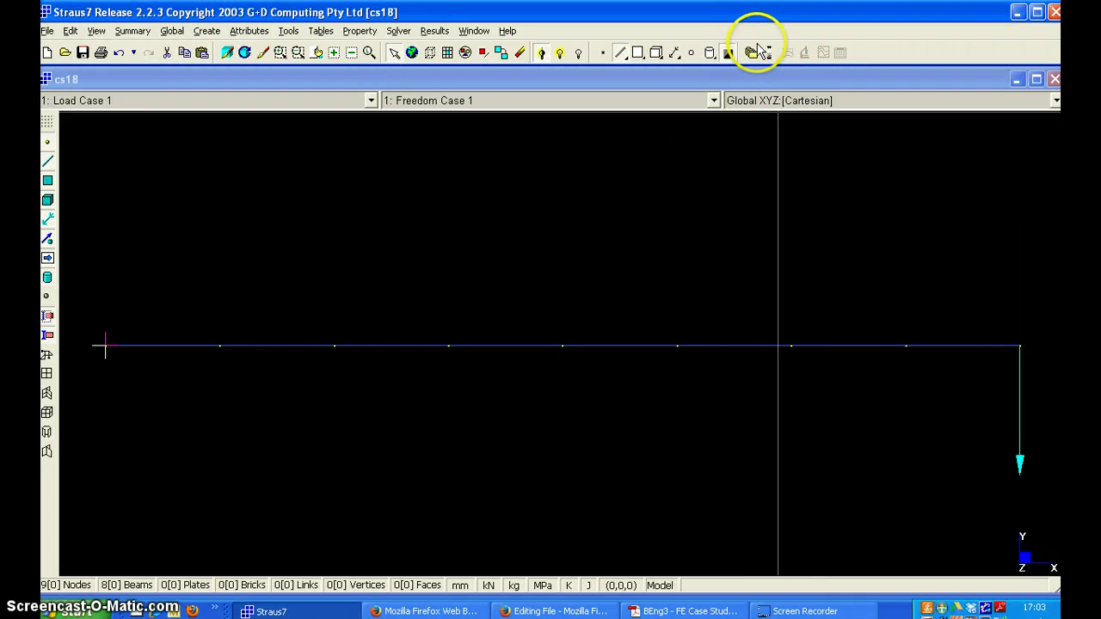
click(750, 53)
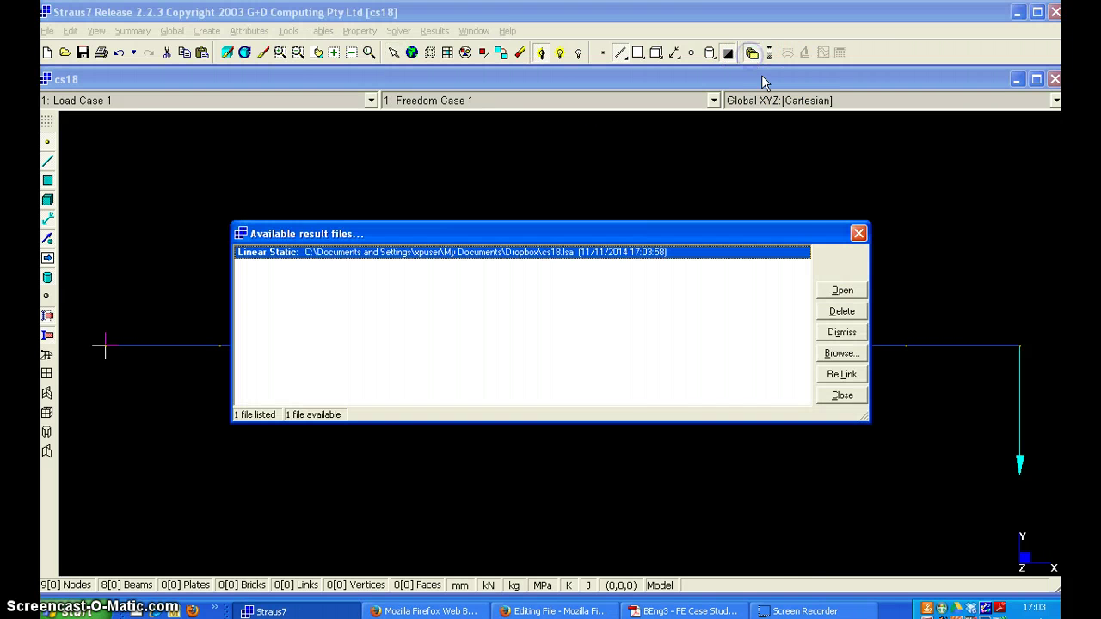
click(842, 290)
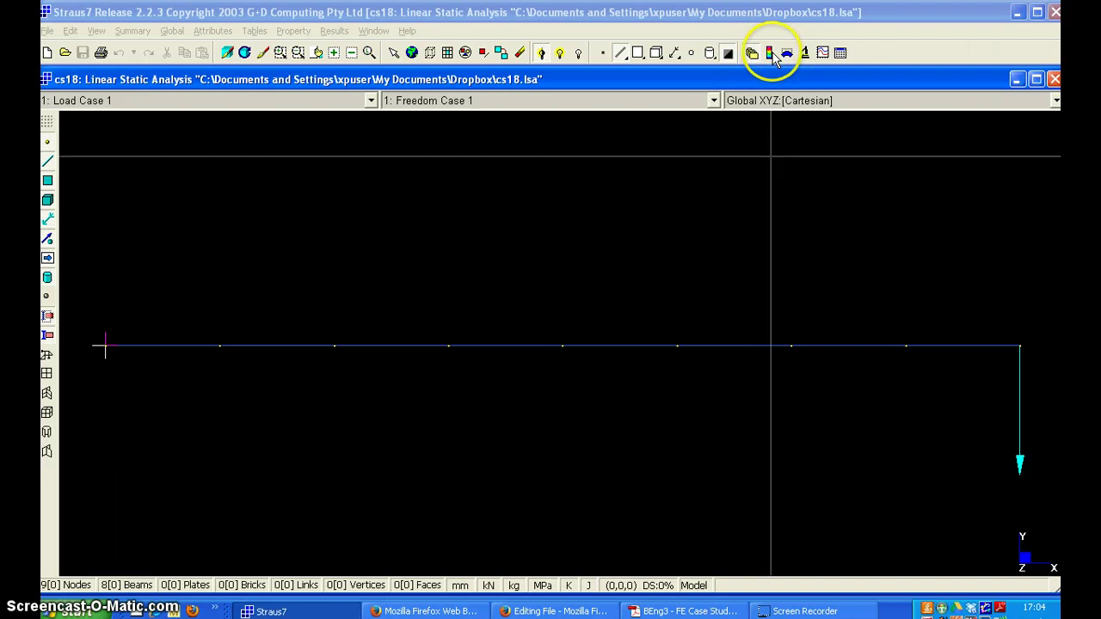
Create a Vs Position graph of DY displacement from node 1 to node 2 of the cs18 cantilever, review its data points and close the plots.
click(822, 53)
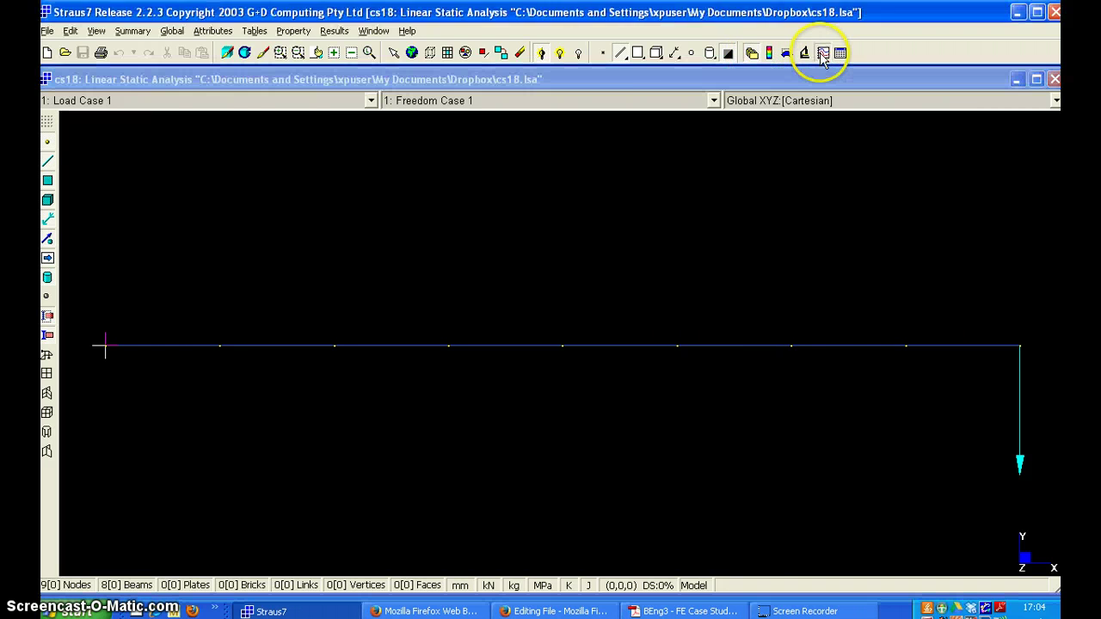
click(378, 238)
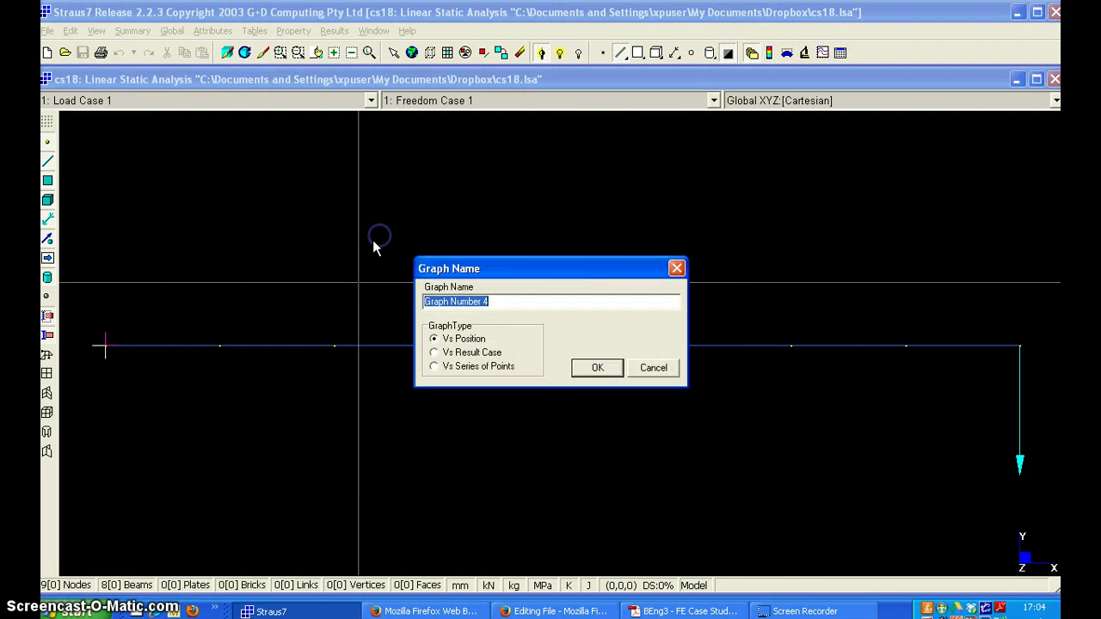
click(593, 368)
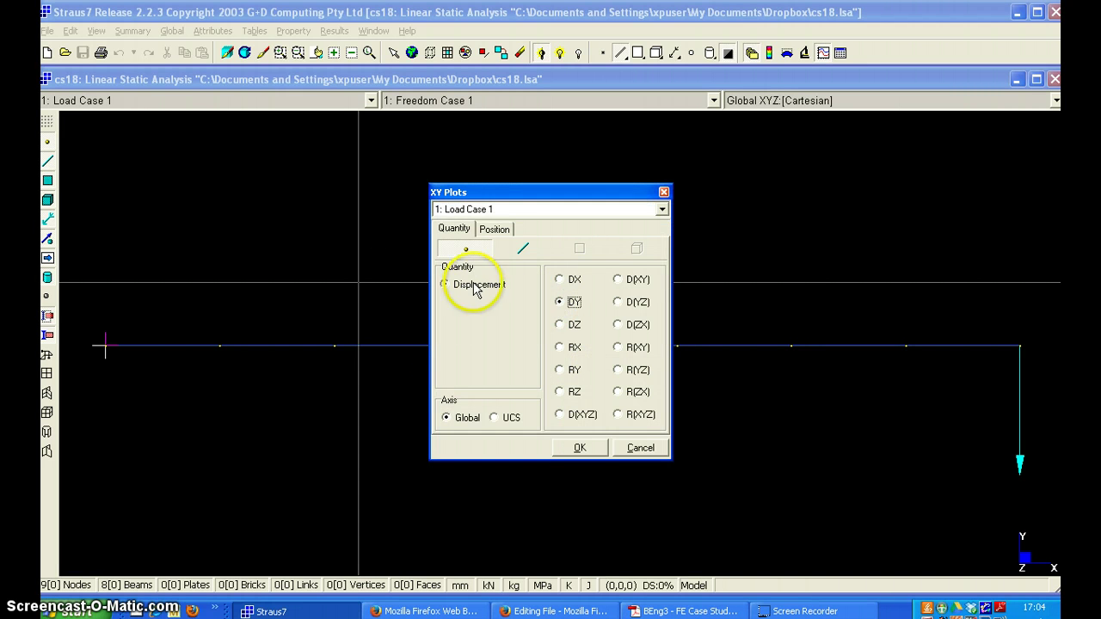
click(494, 228)
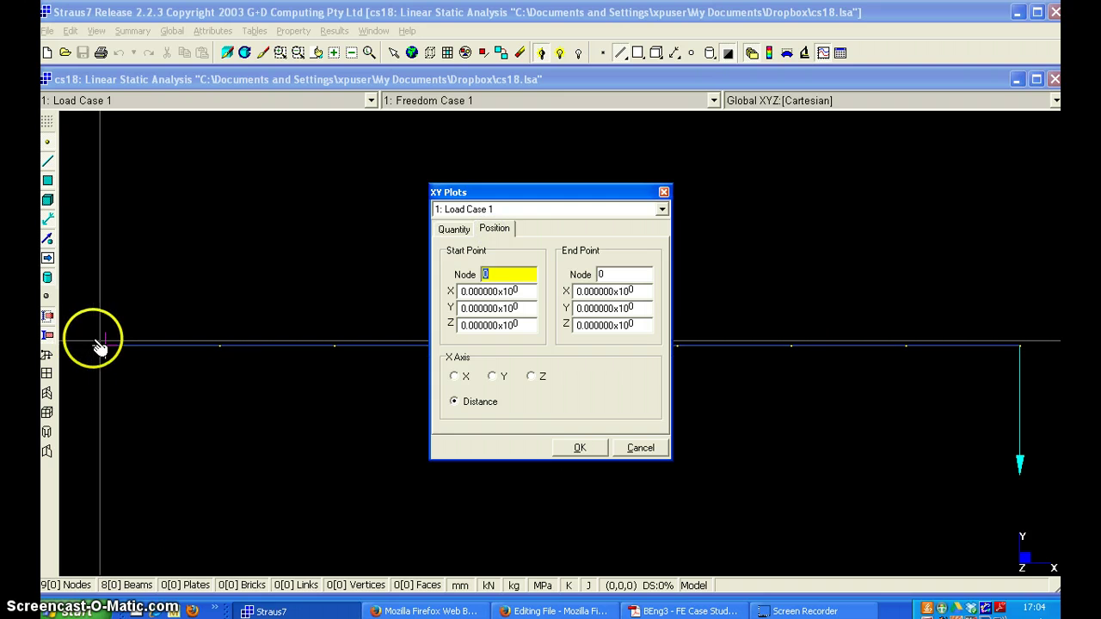
click(105, 345)
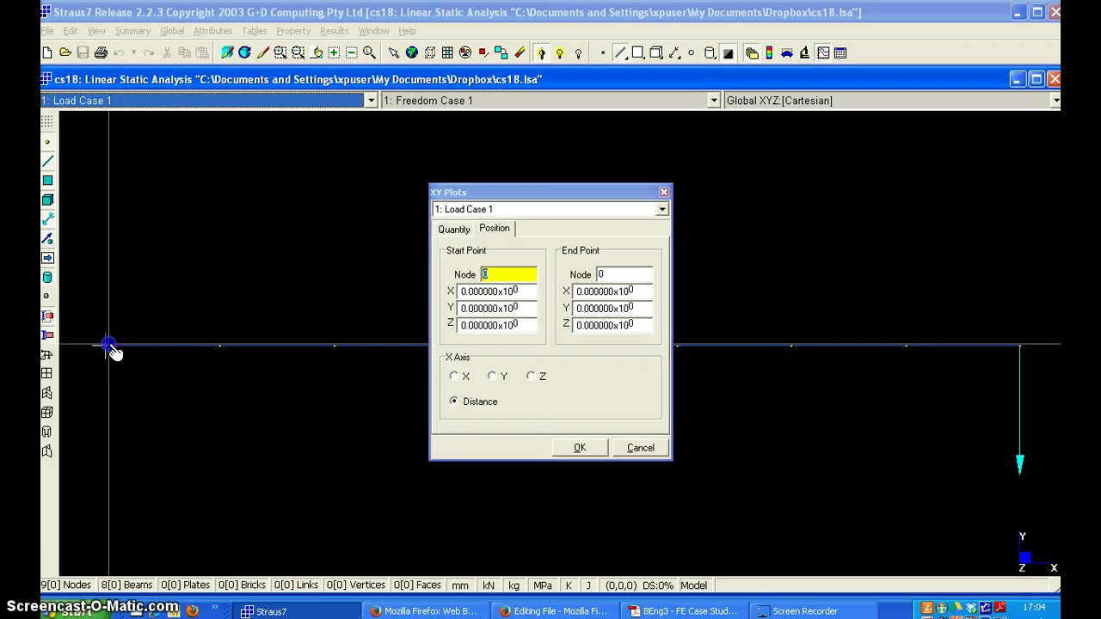
click(1019, 345)
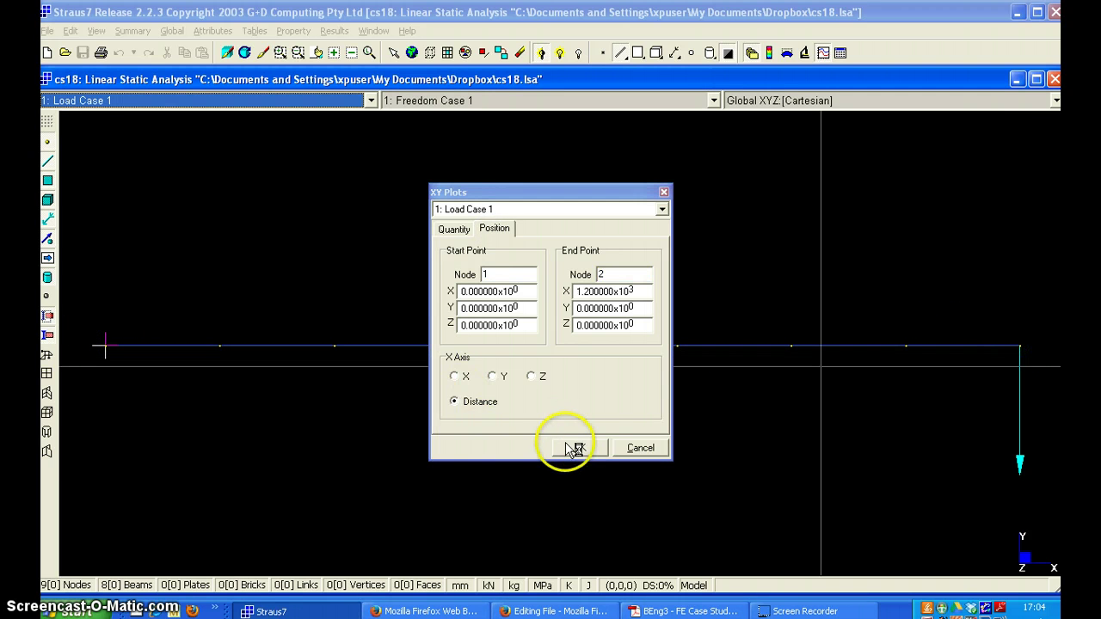
click(538, 353)
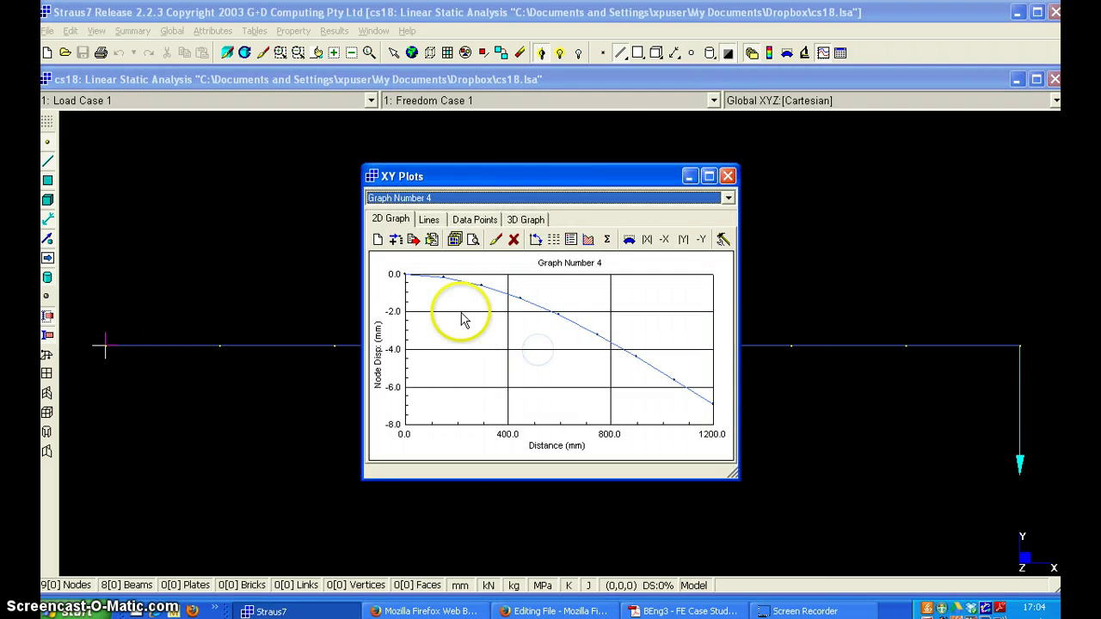
click(467, 220)
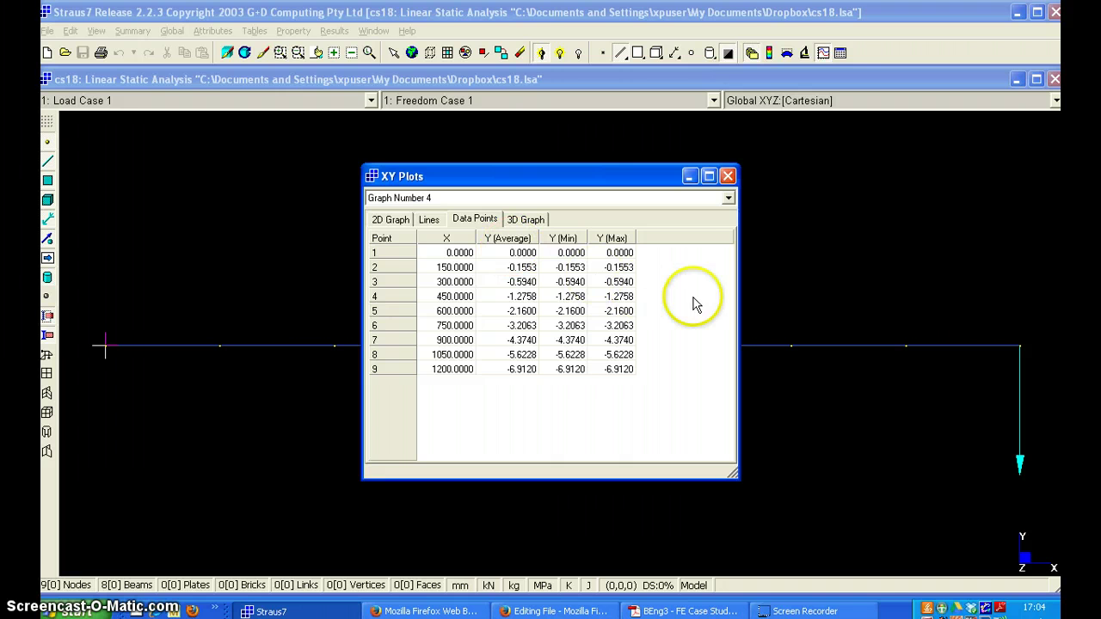
click(727, 177)
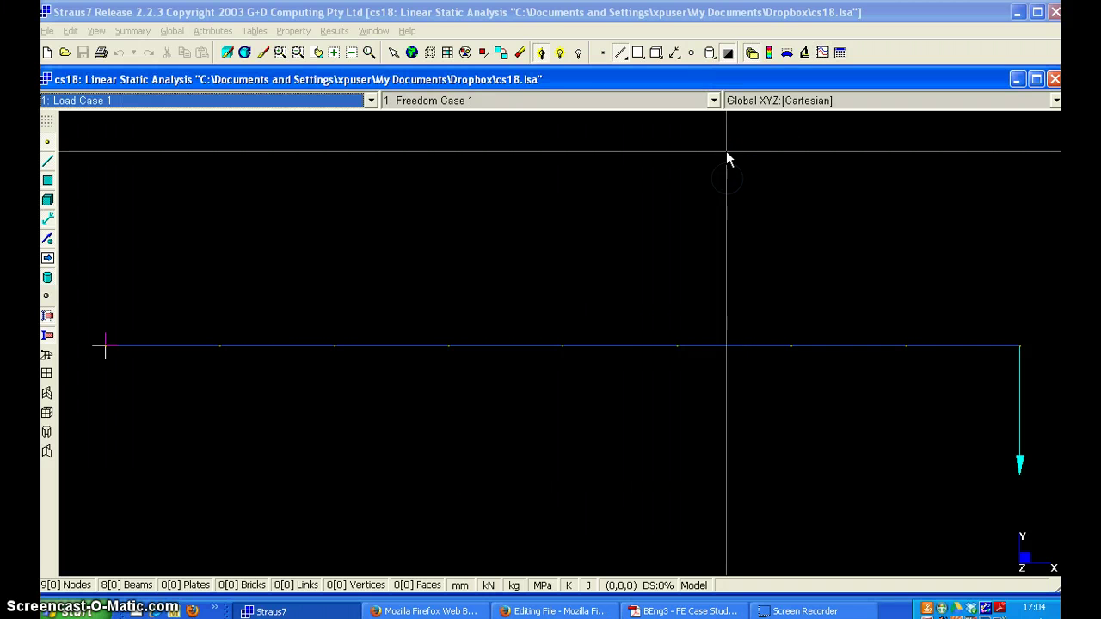